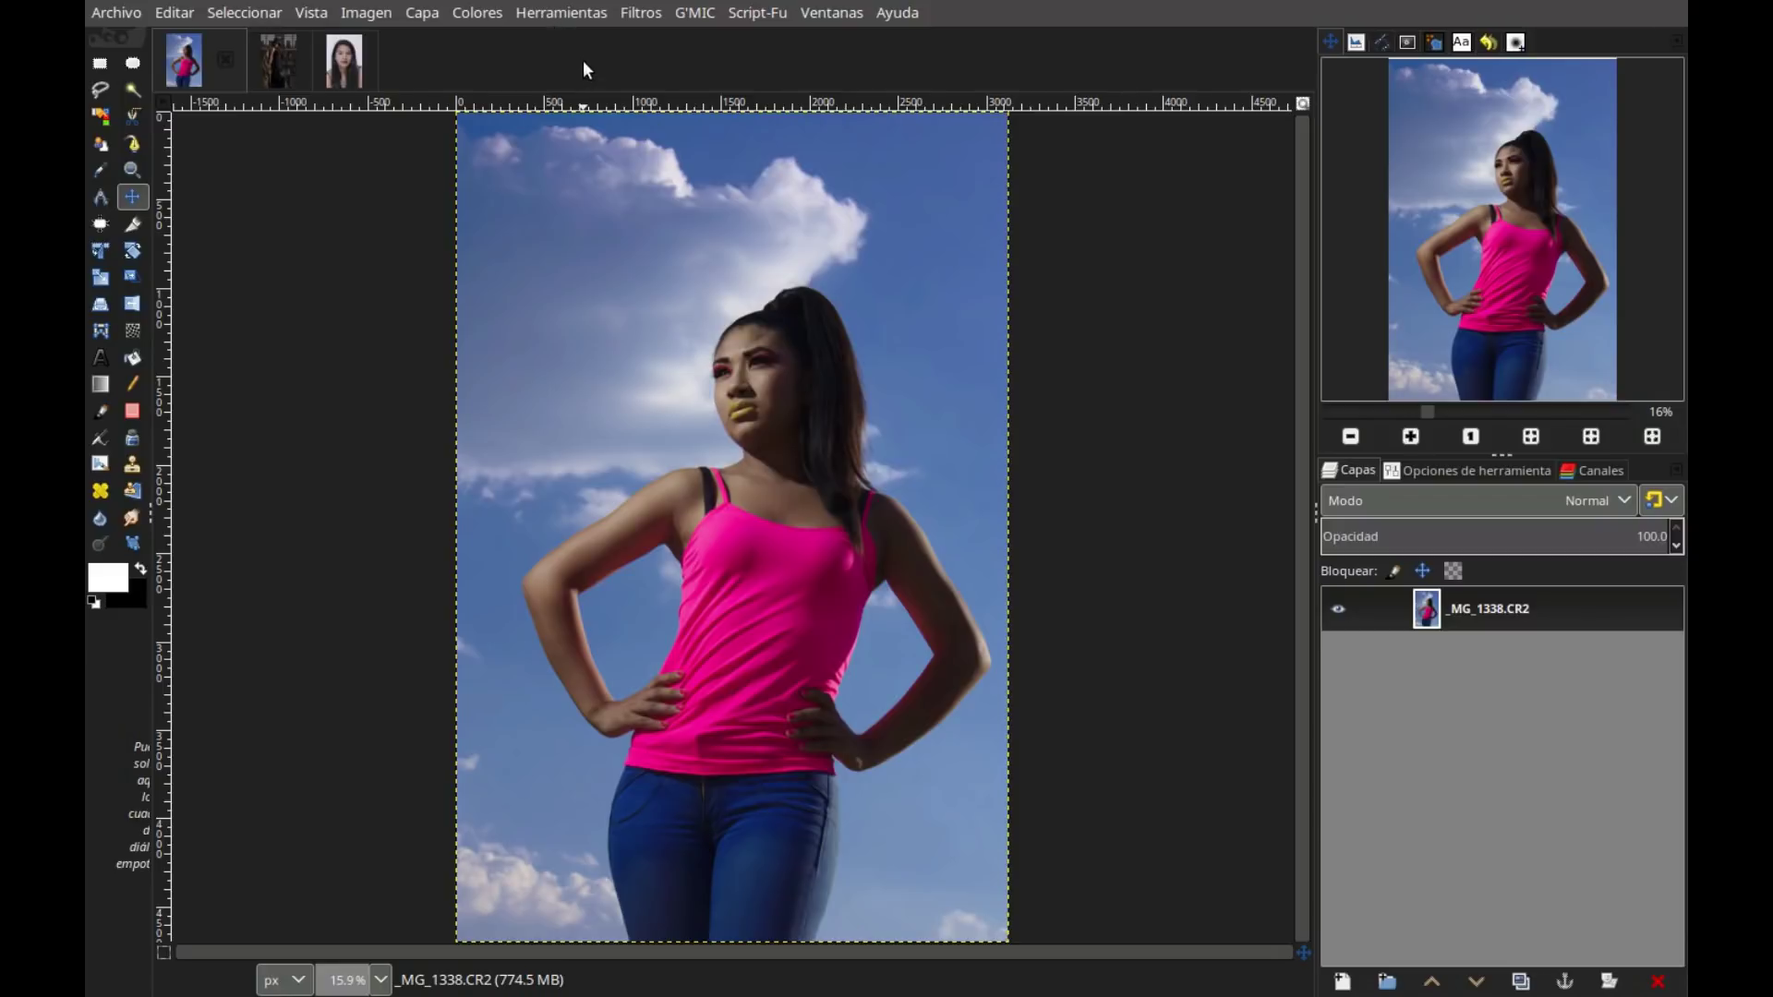
# Select the Warp Transform tool and duplicate the photo layer
pyautogui.click(562, 13)
pyautogui.moveTo(648, 102)
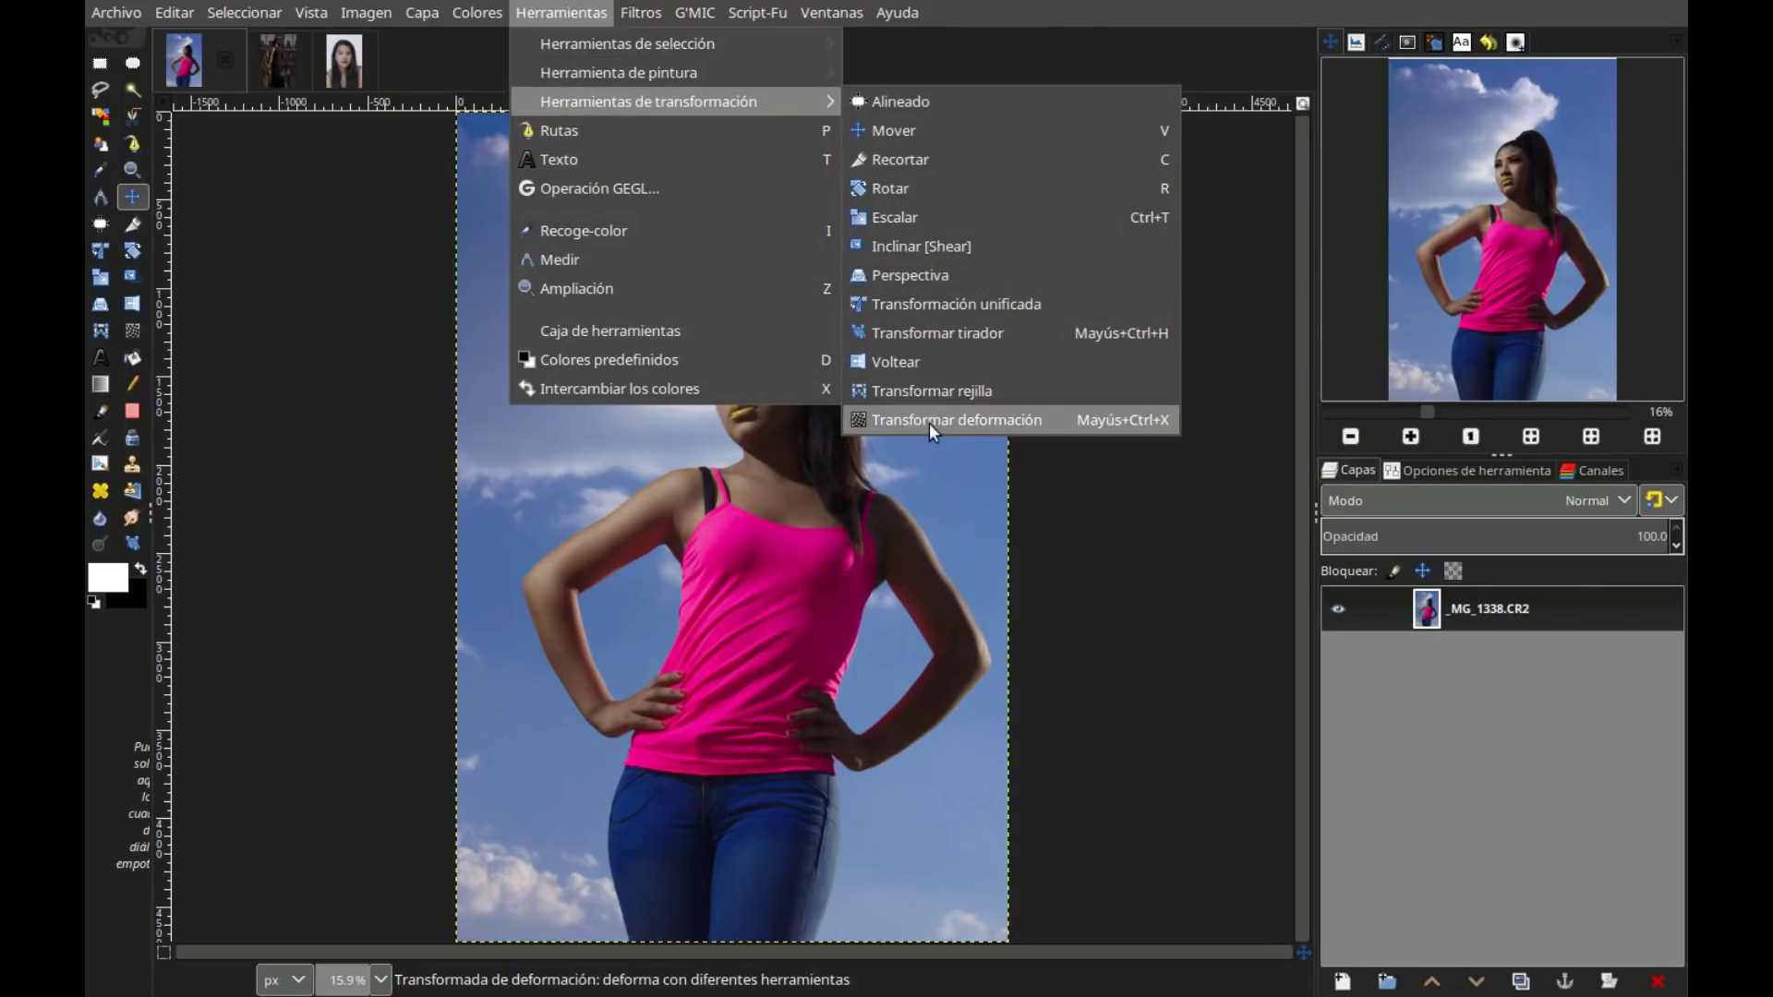
pyautogui.click(1039, 419)
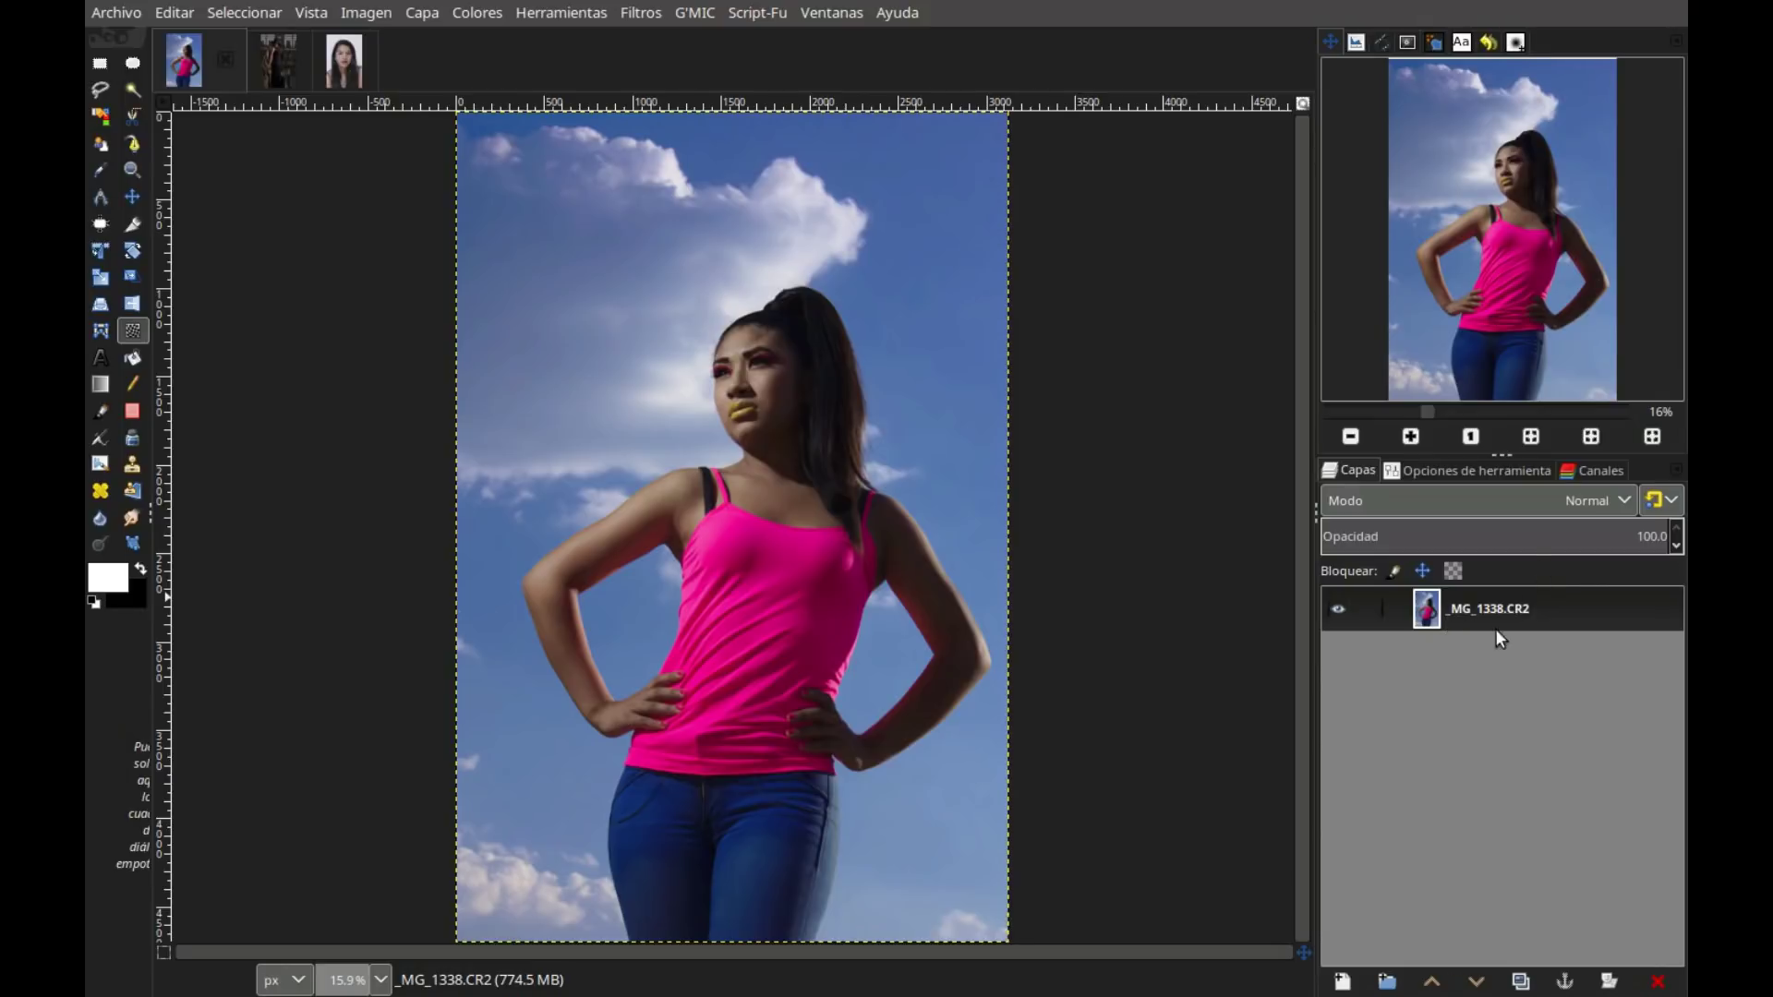
pyautogui.click(1521, 981)
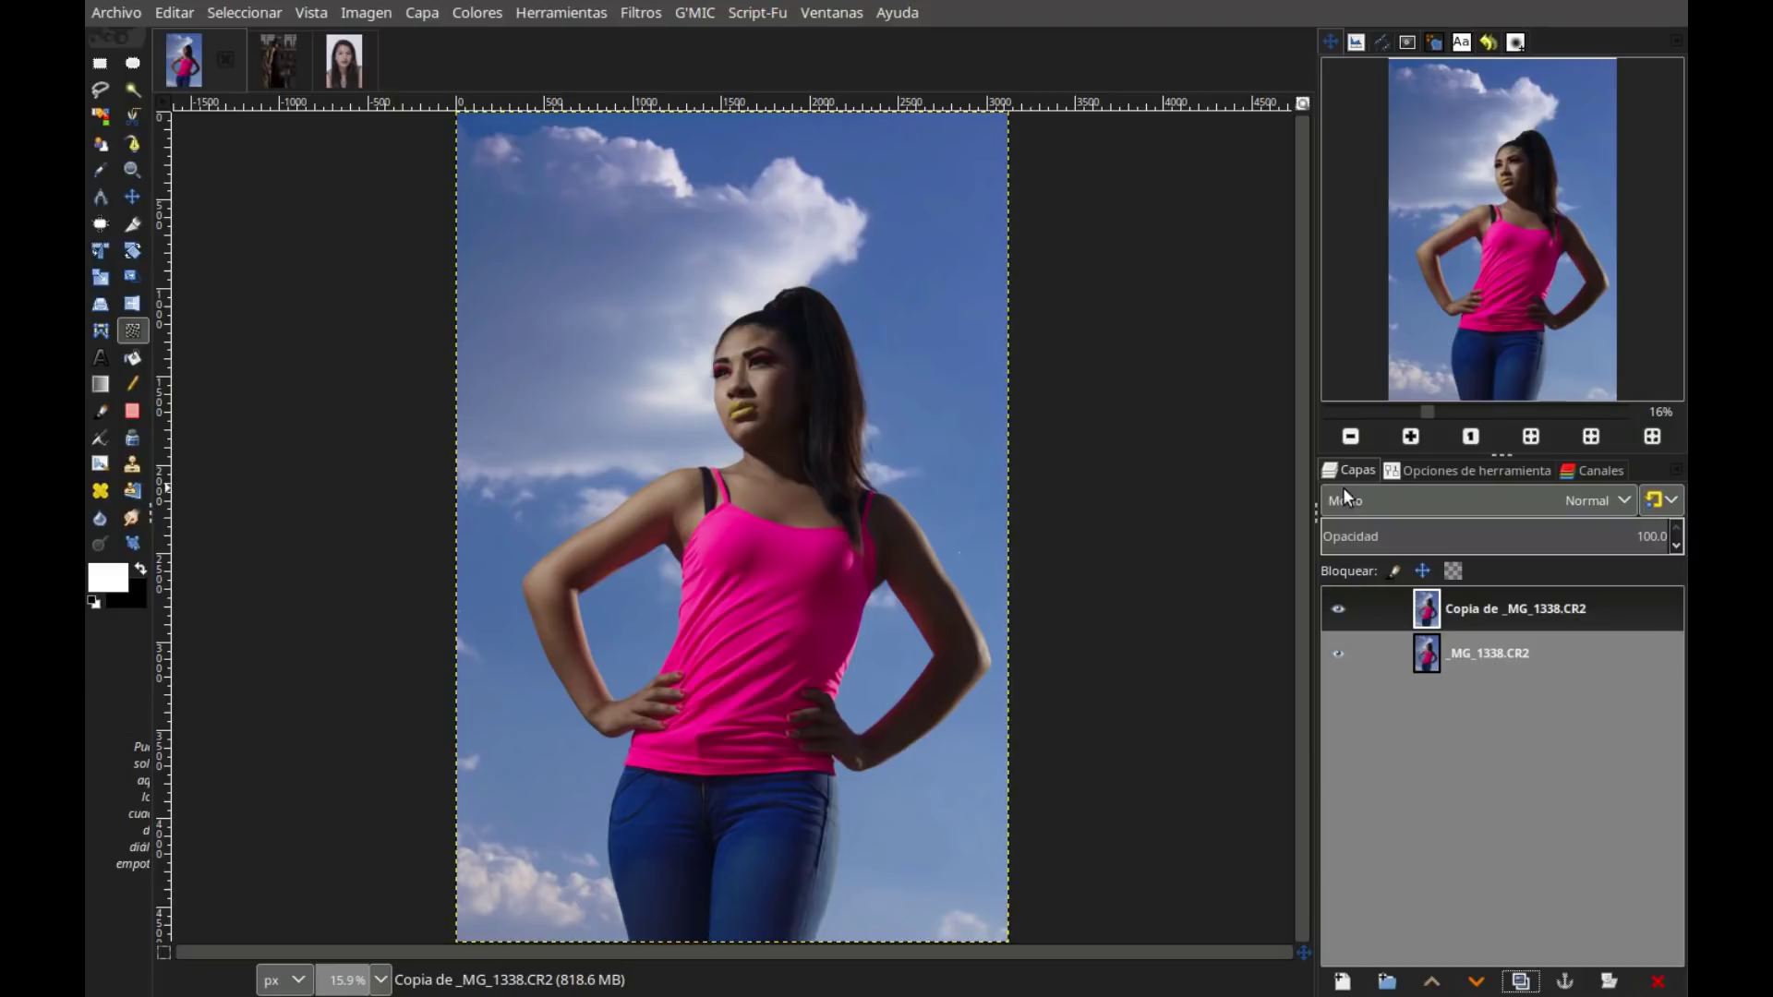
# Show the Warp Transform tool options for the duplicated layer
pyautogui.click(1453, 471)
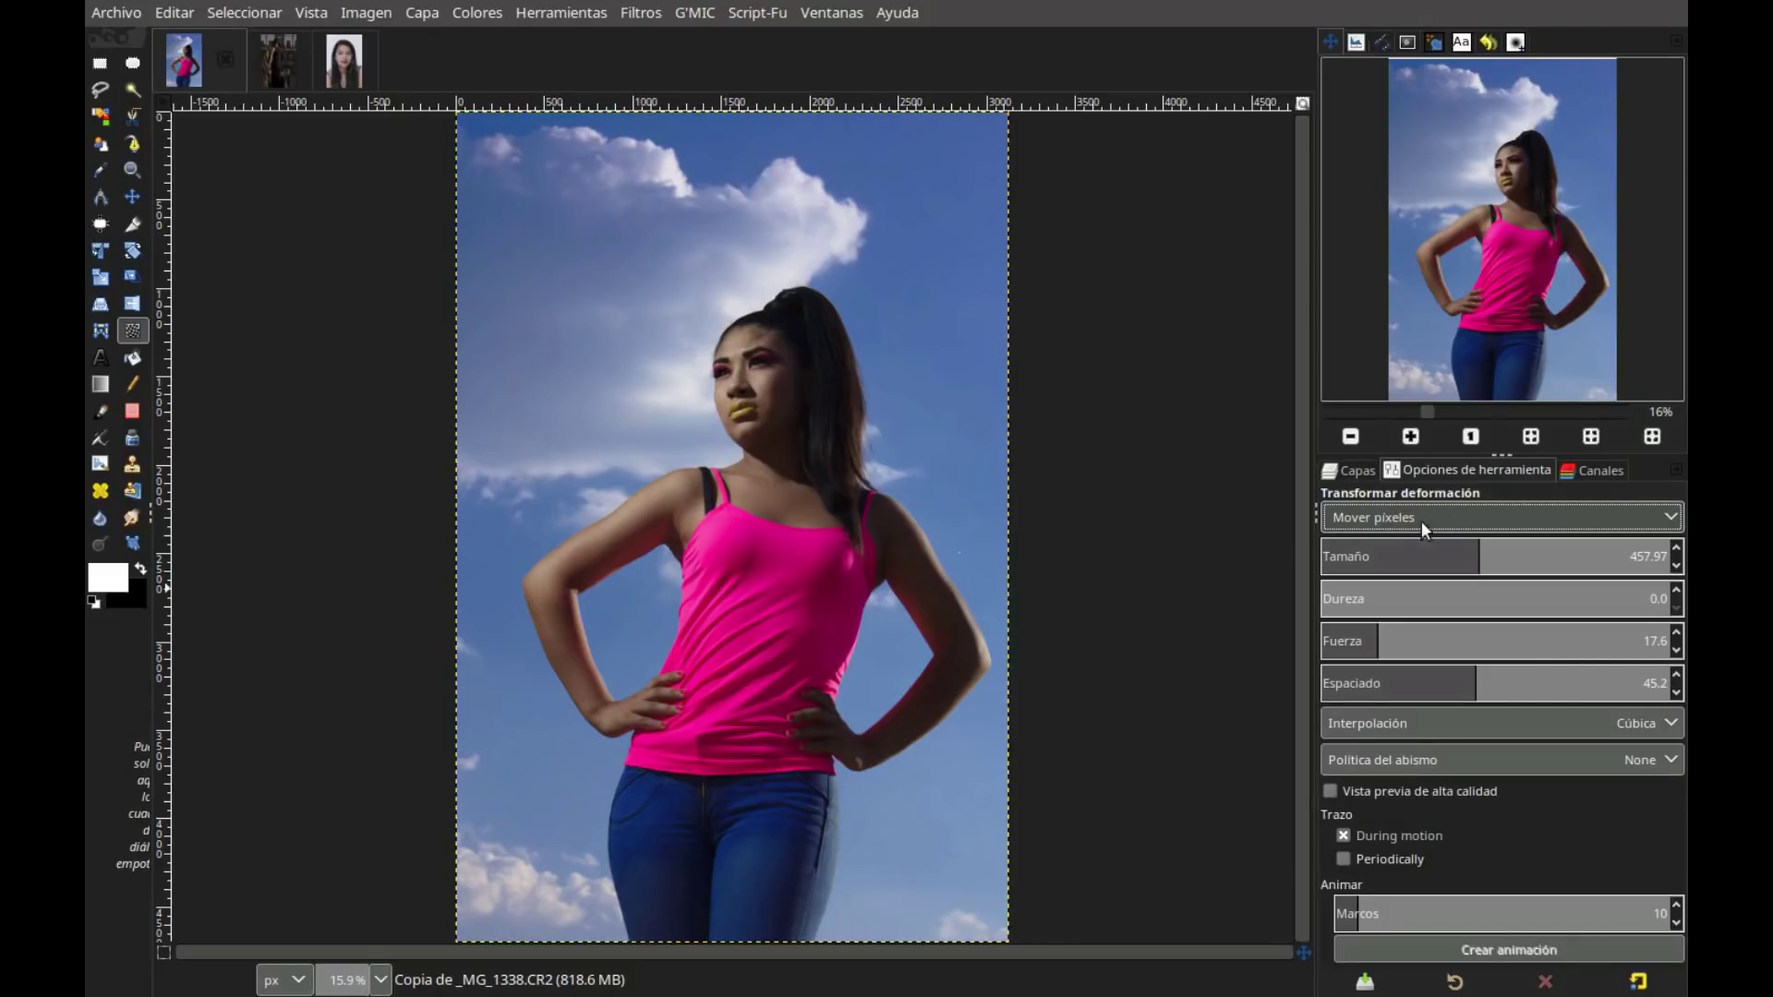
# Keep the warp mode on Mover píxeles and set Fuerza to 14.0
pyautogui.click(1579, 519)
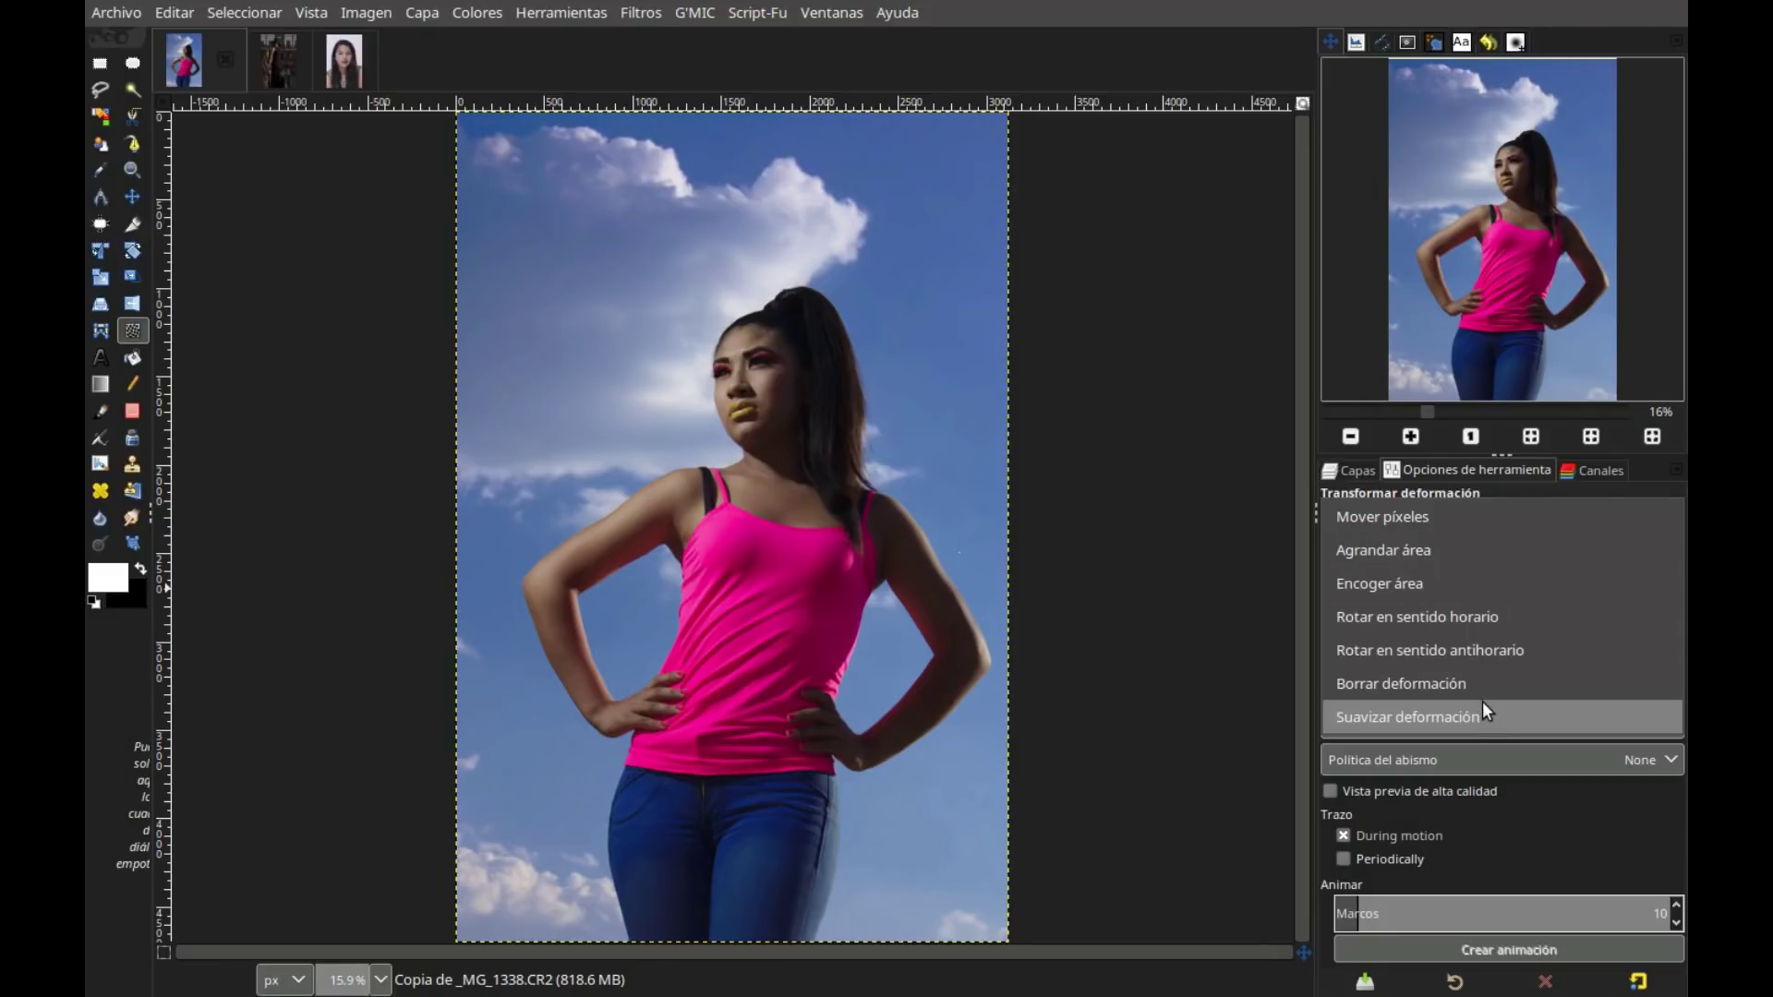
pyautogui.click(1423, 517)
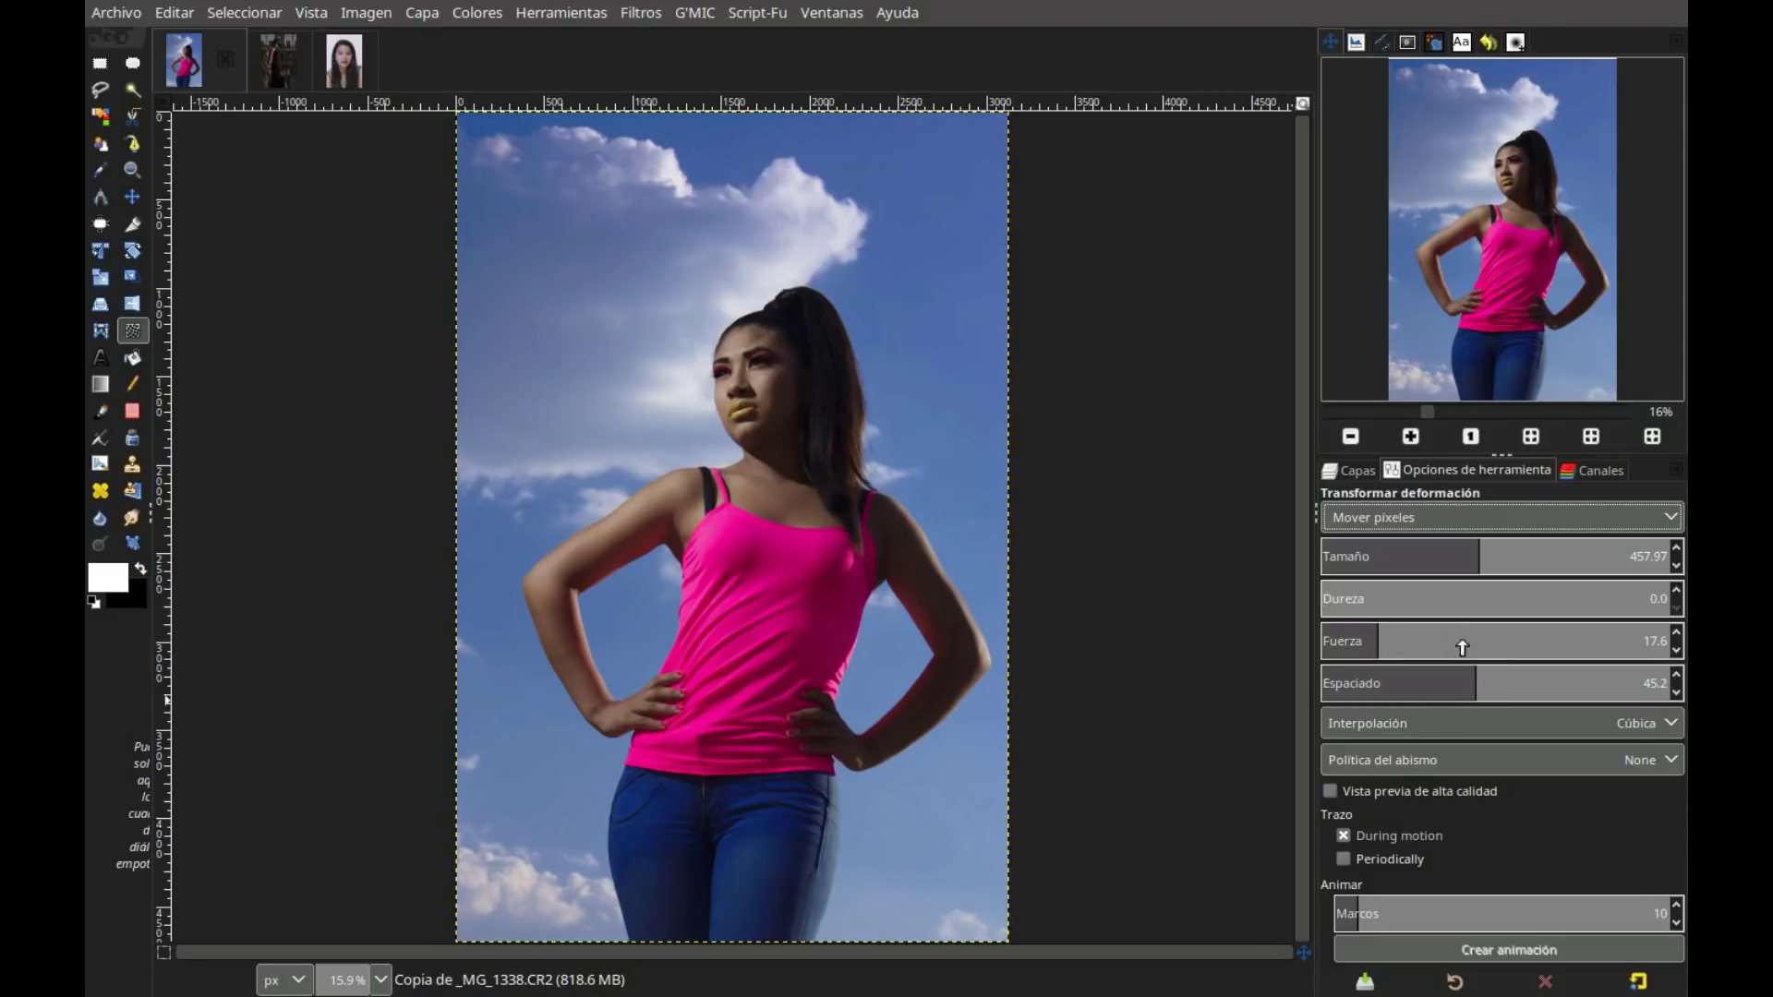
pyautogui.click(1368, 636)
pyautogui.write('14')
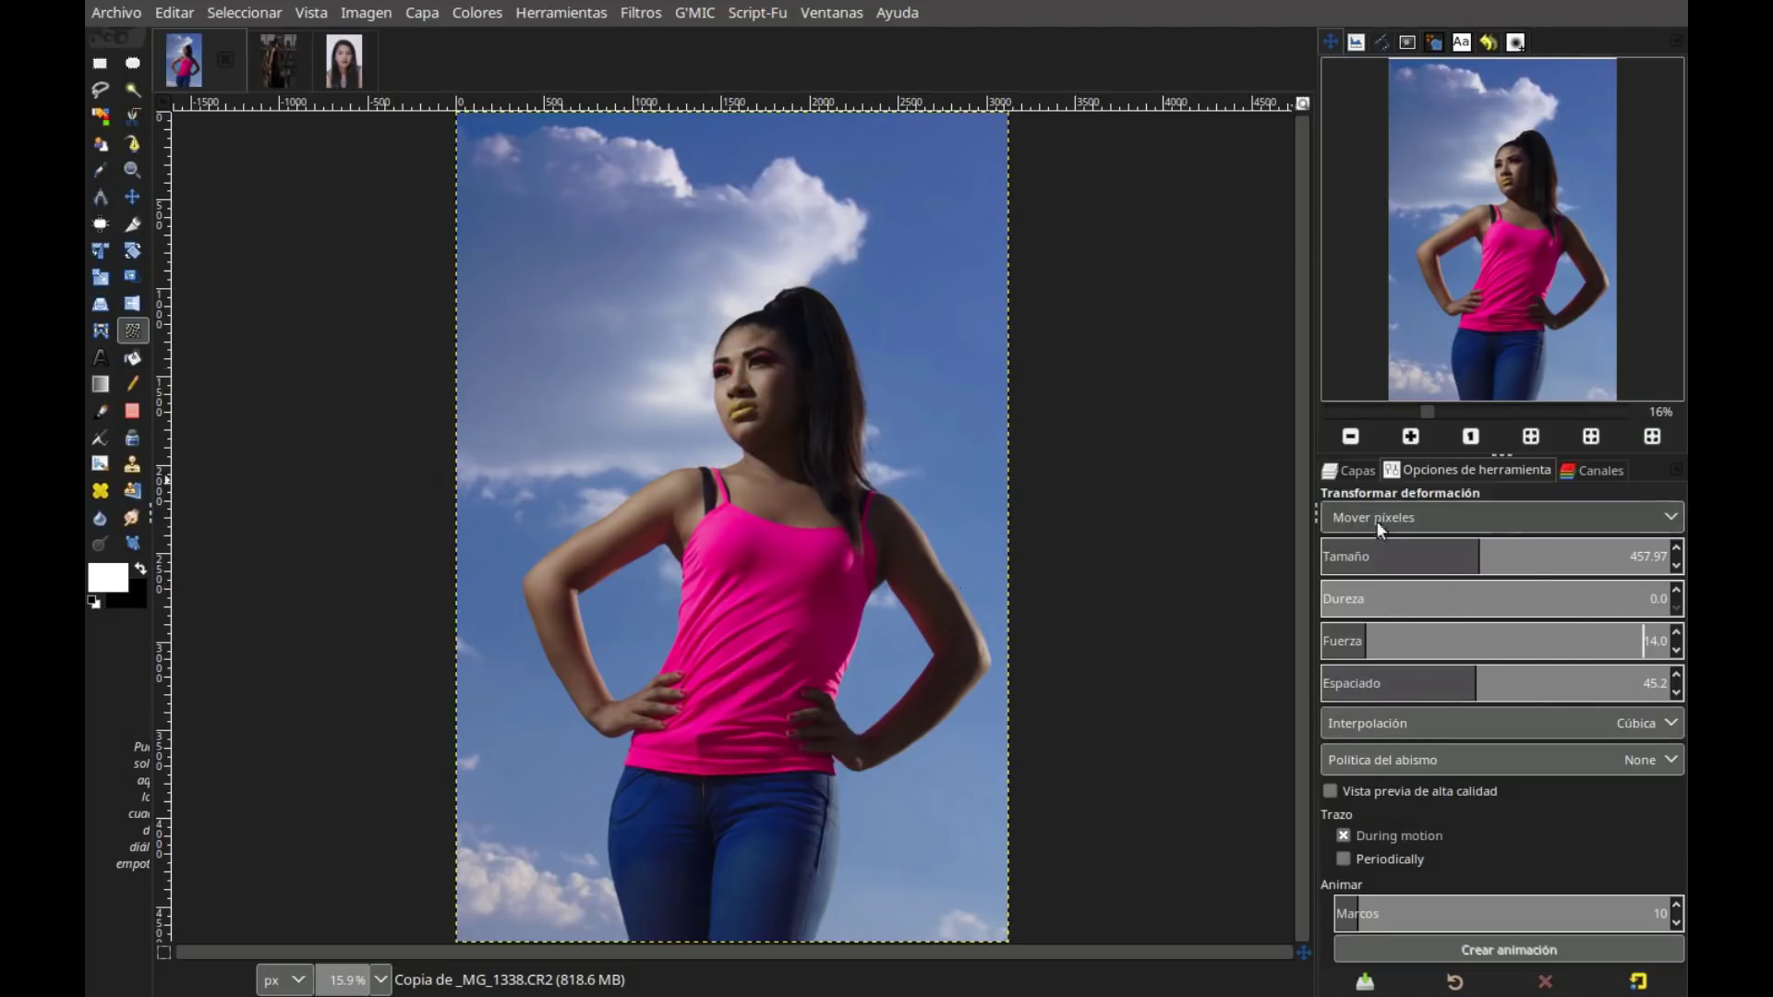
pyautogui.click(1585, 435)
# Bring the torso into view, make a first push at the shirt hem, and adjust the brush size
pyautogui.moveTo(1527, 257); pyautogui.dragTo(1535, 322)
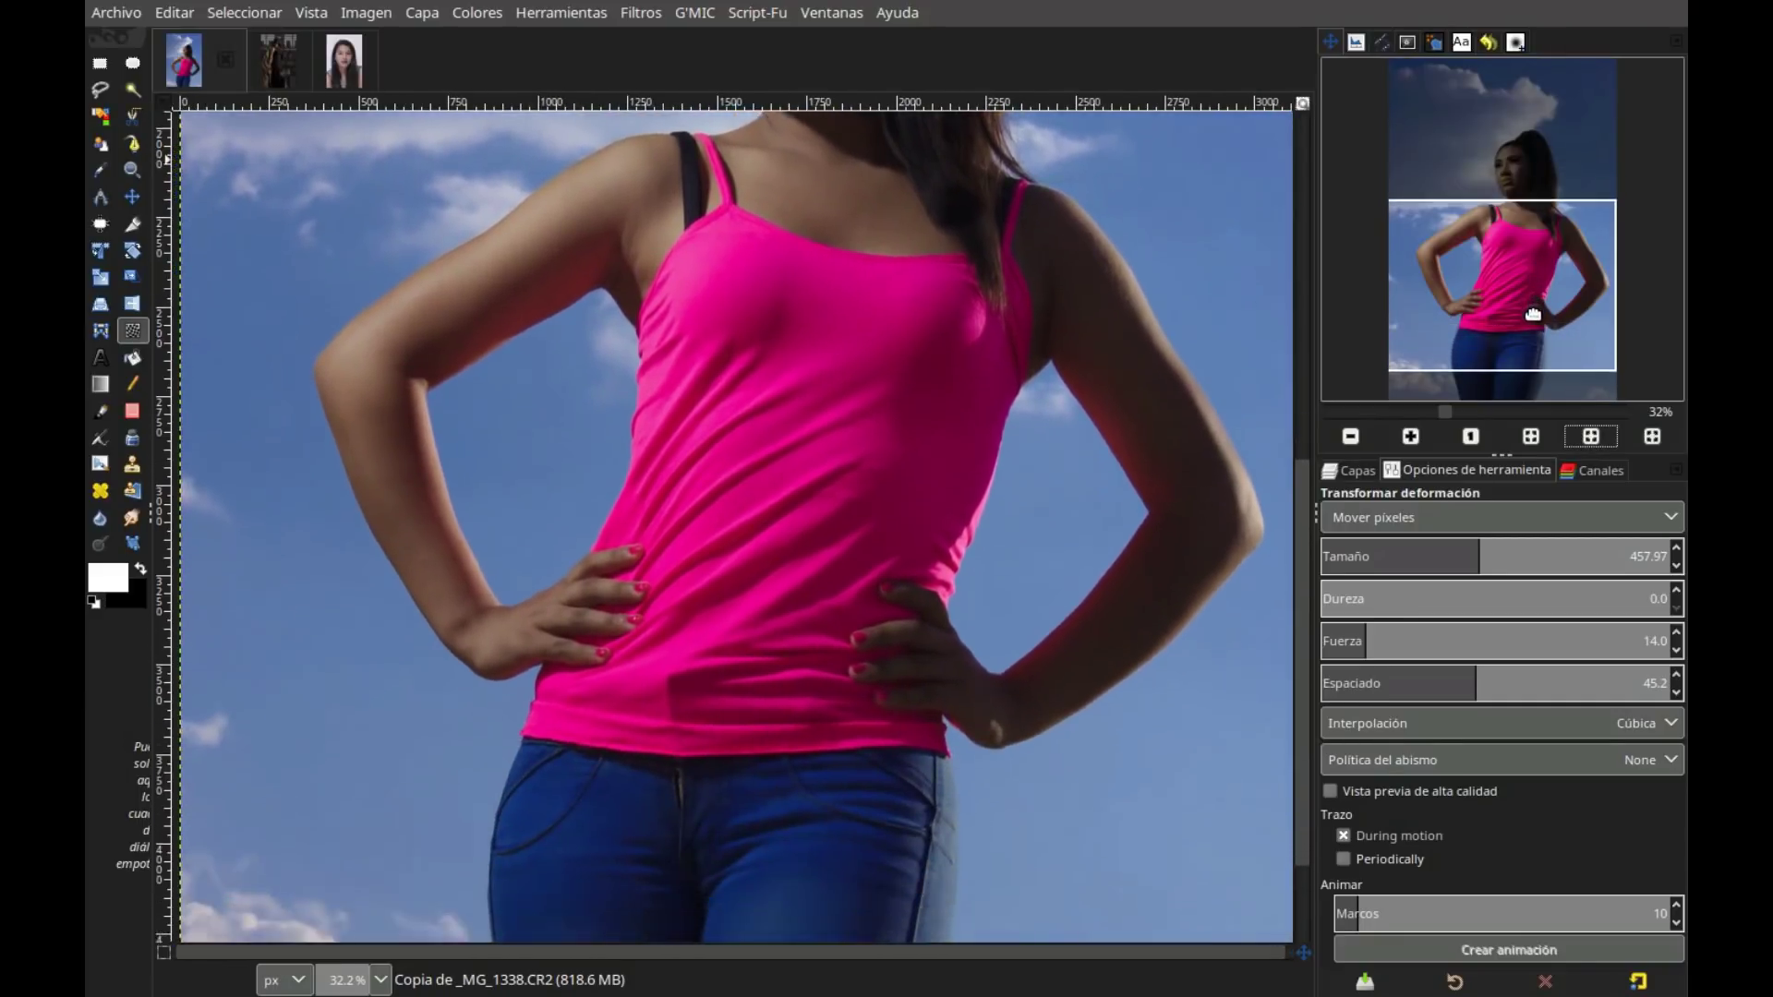
pyautogui.moveTo(1528, 327); pyautogui.dragTo(1529, 334)
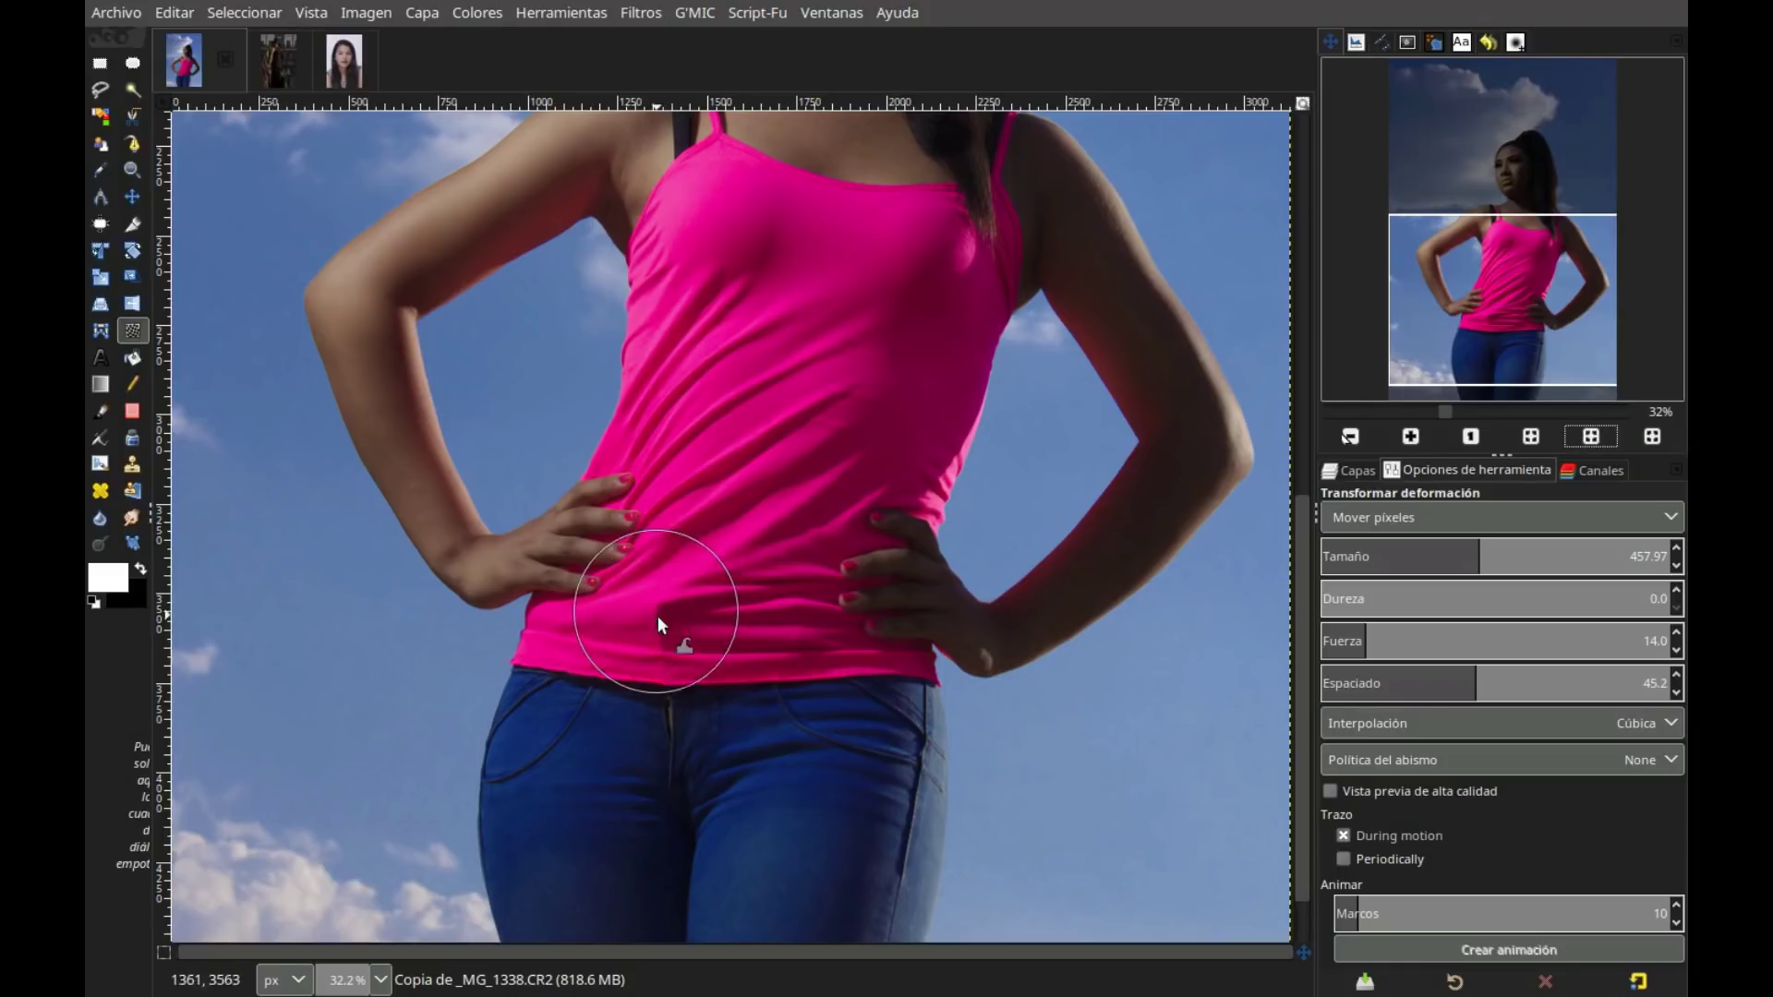
pyautogui.moveTo(663, 600); pyautogui.dragTo(674, 605)
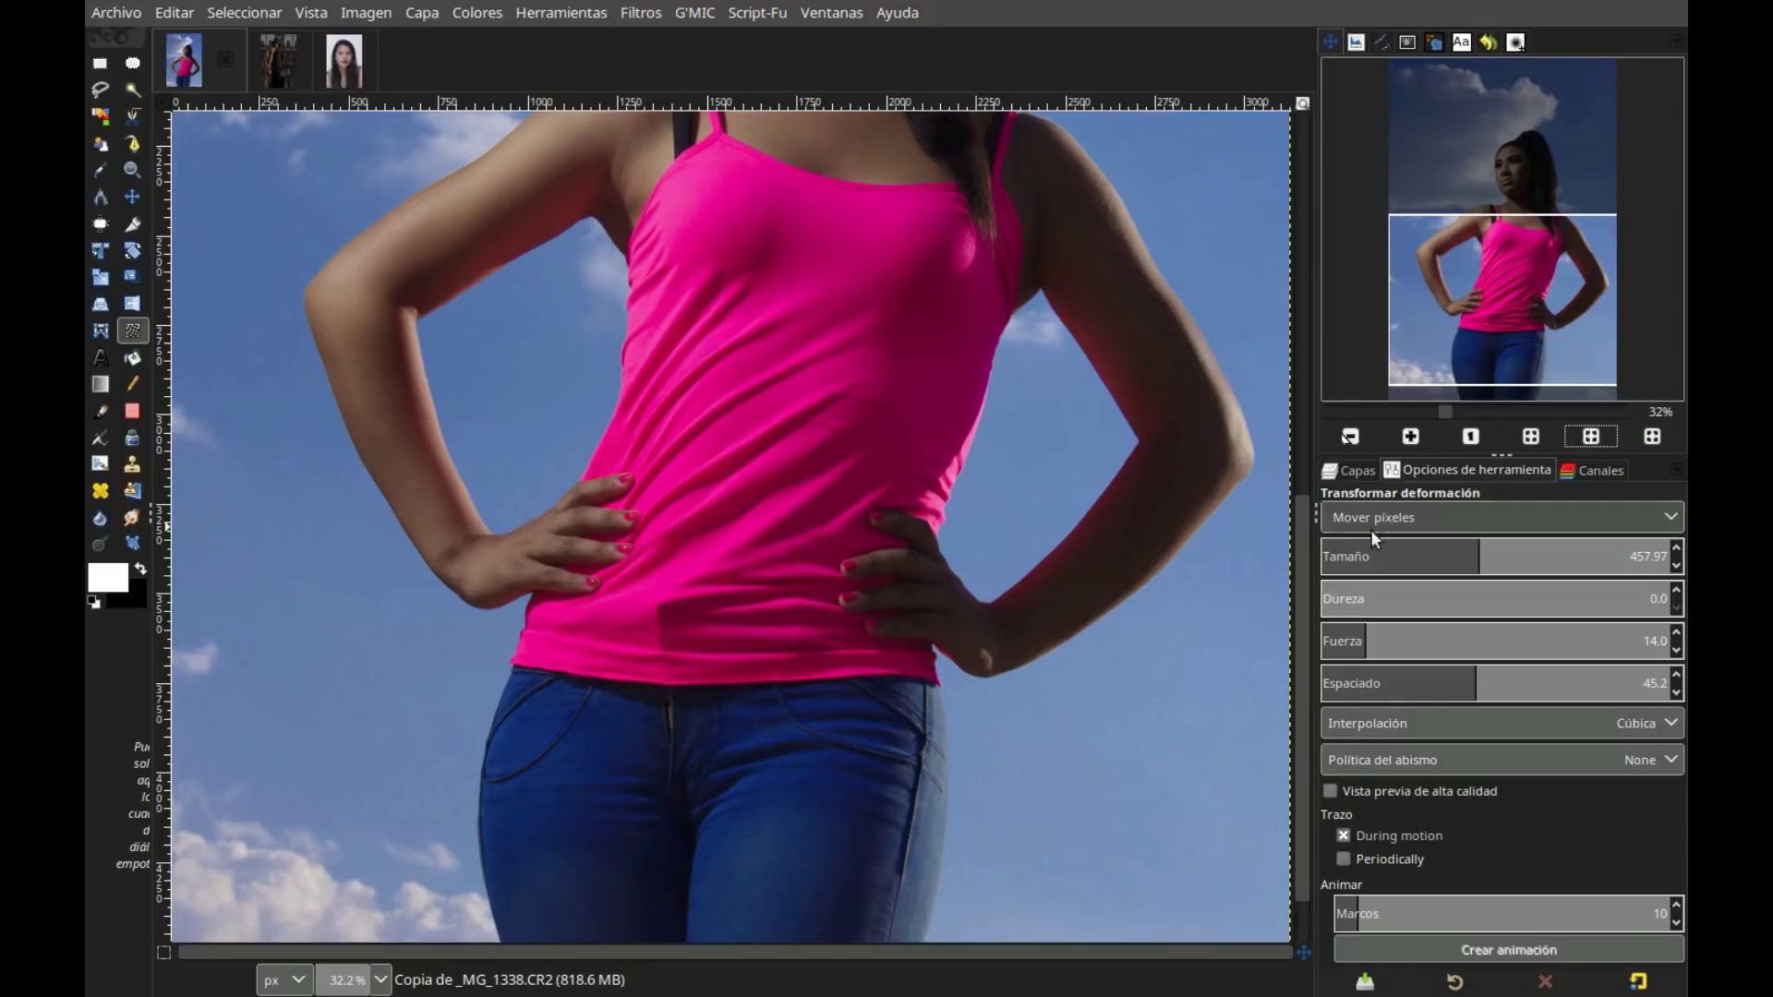
pyautogui.click(1363, 471)
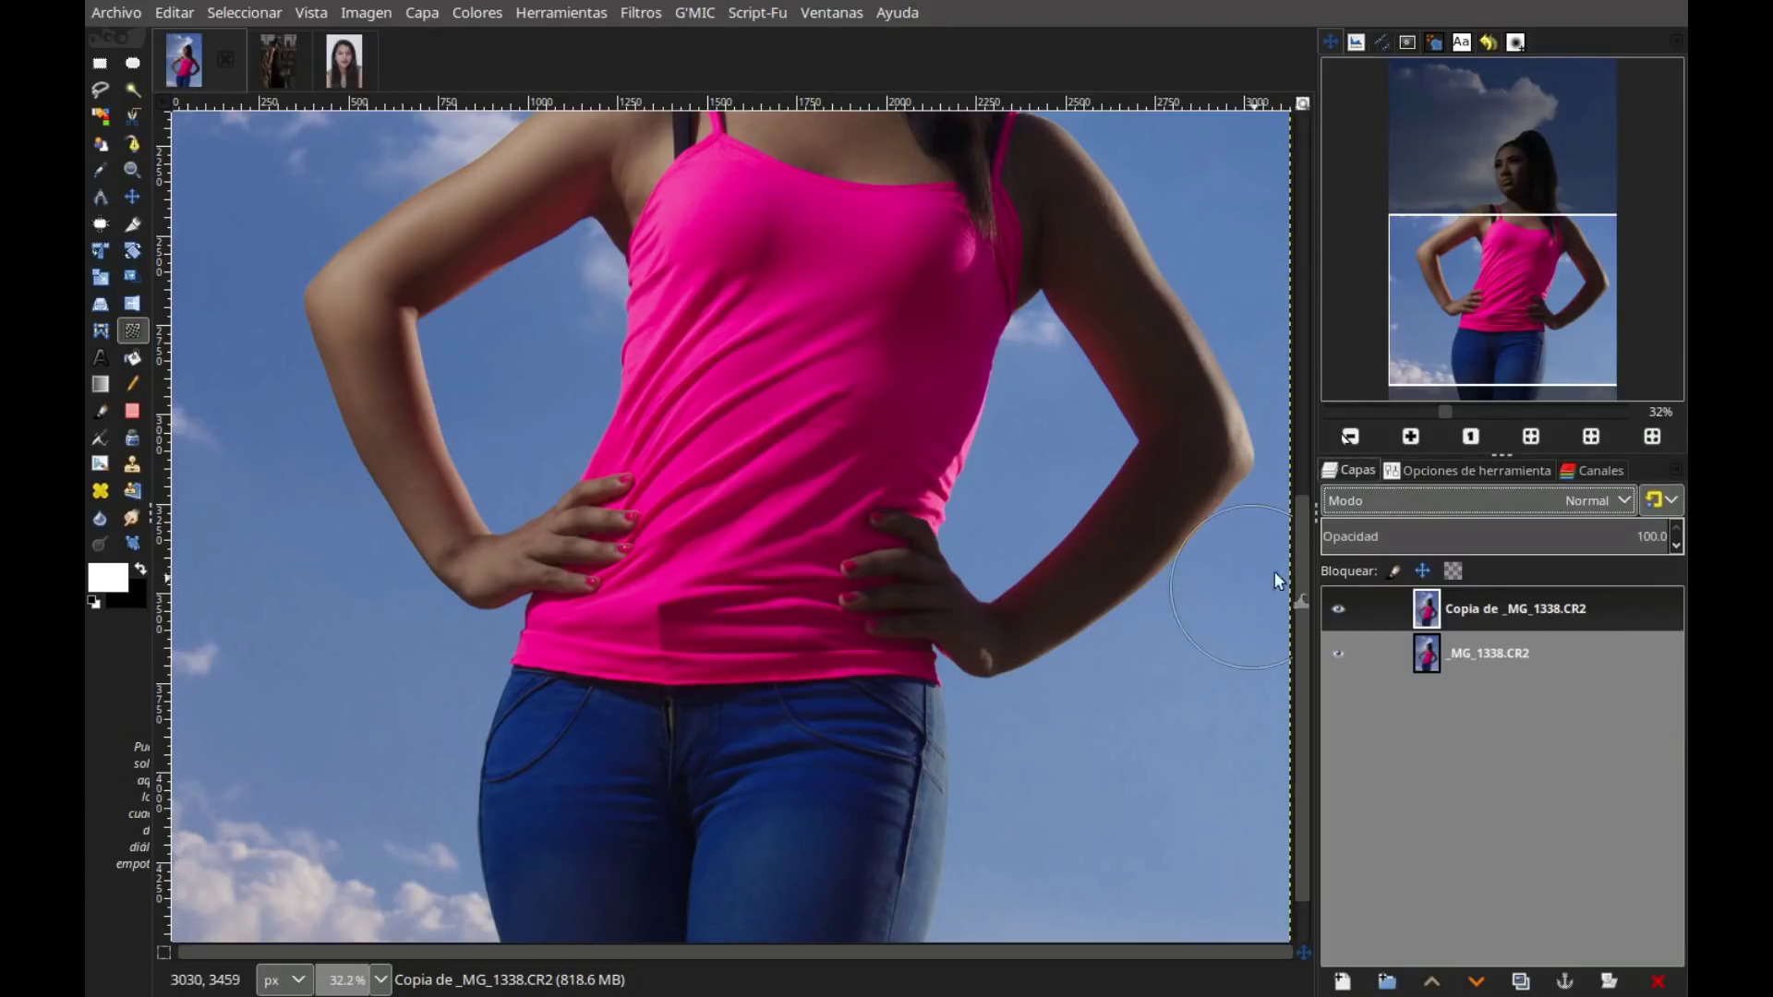
pyautogui.click(1431, 469)
pyautogui.click(1393, 557)
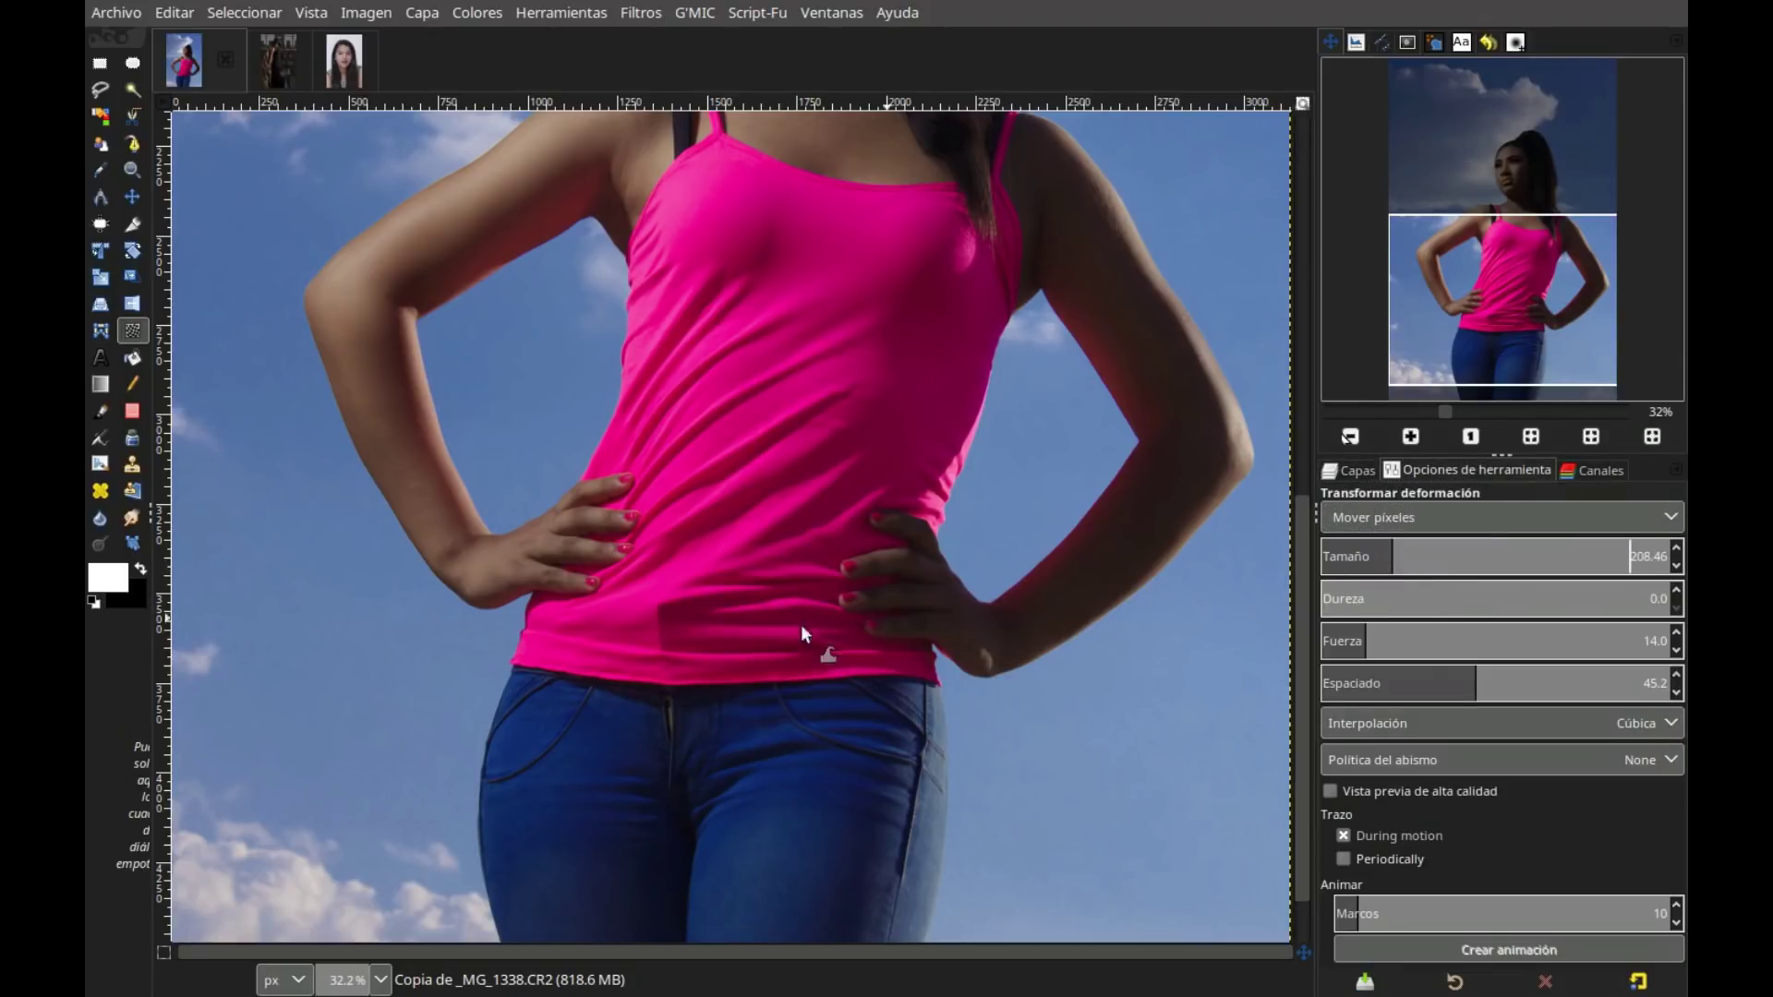
pyautogui.click(1406, 554)
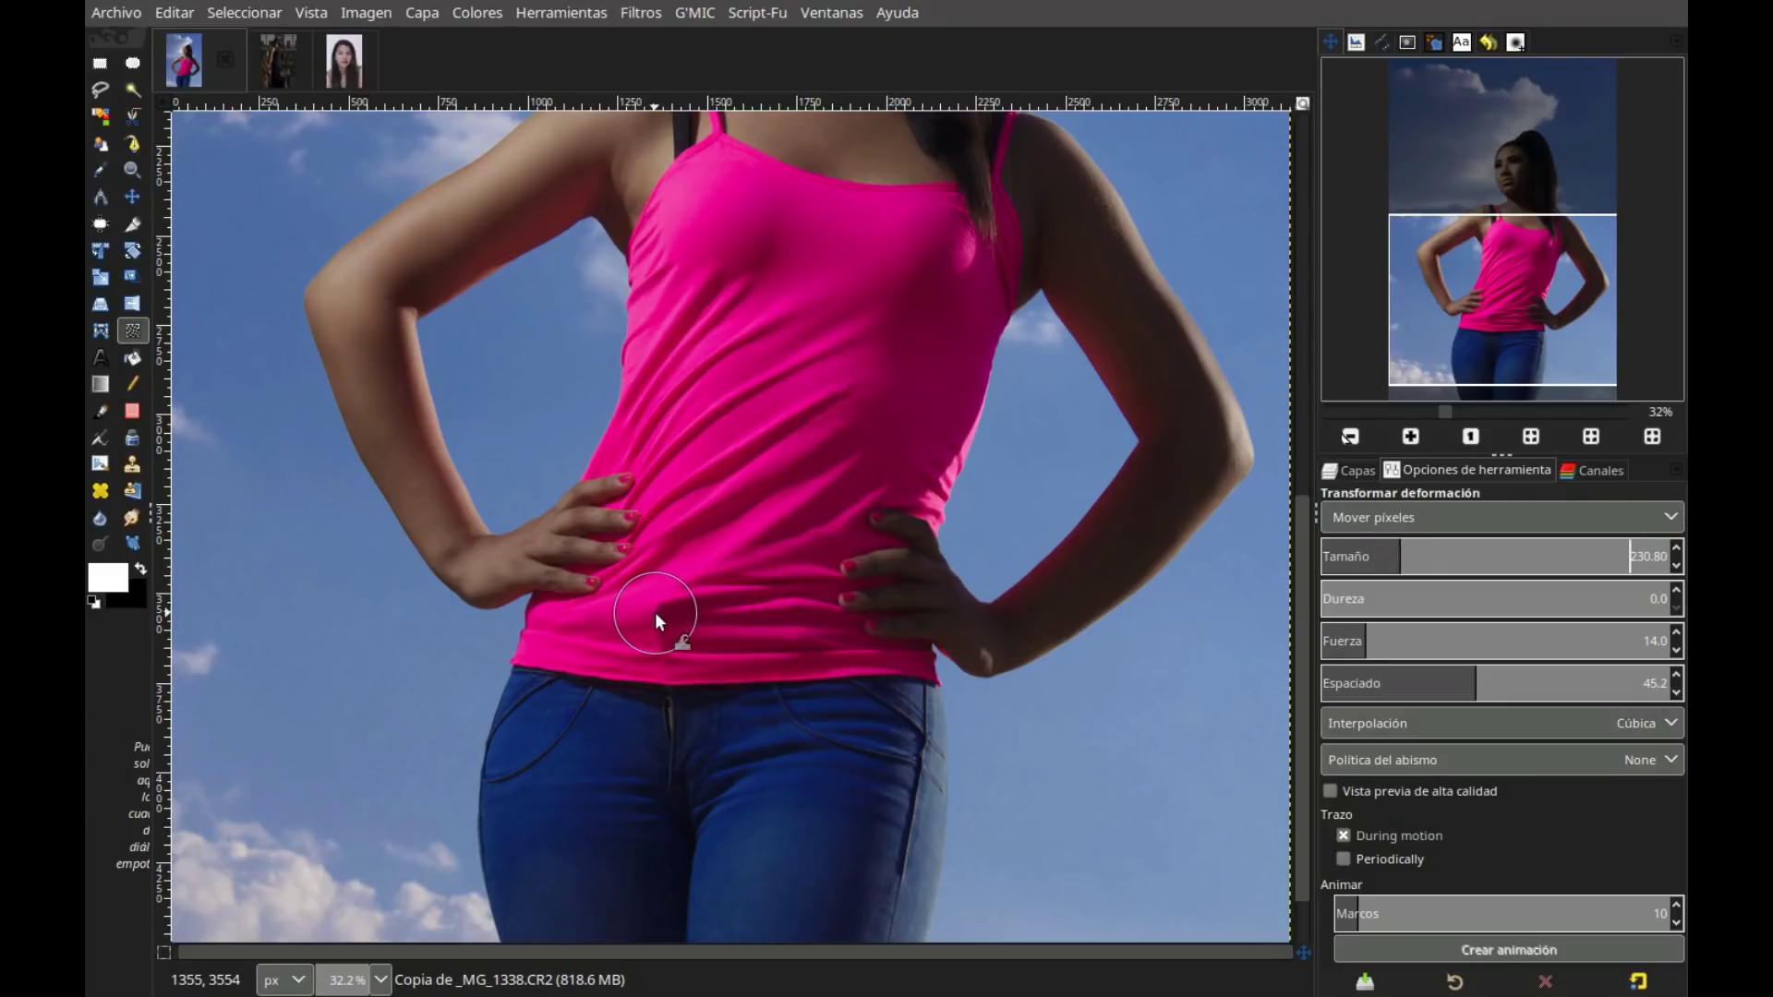
# Push the shirt folds and crease near the hem right and down, and reshape the wrist edge
pyautogui.moveTo(652, 611); pyautogui.dragTo(663, 611)
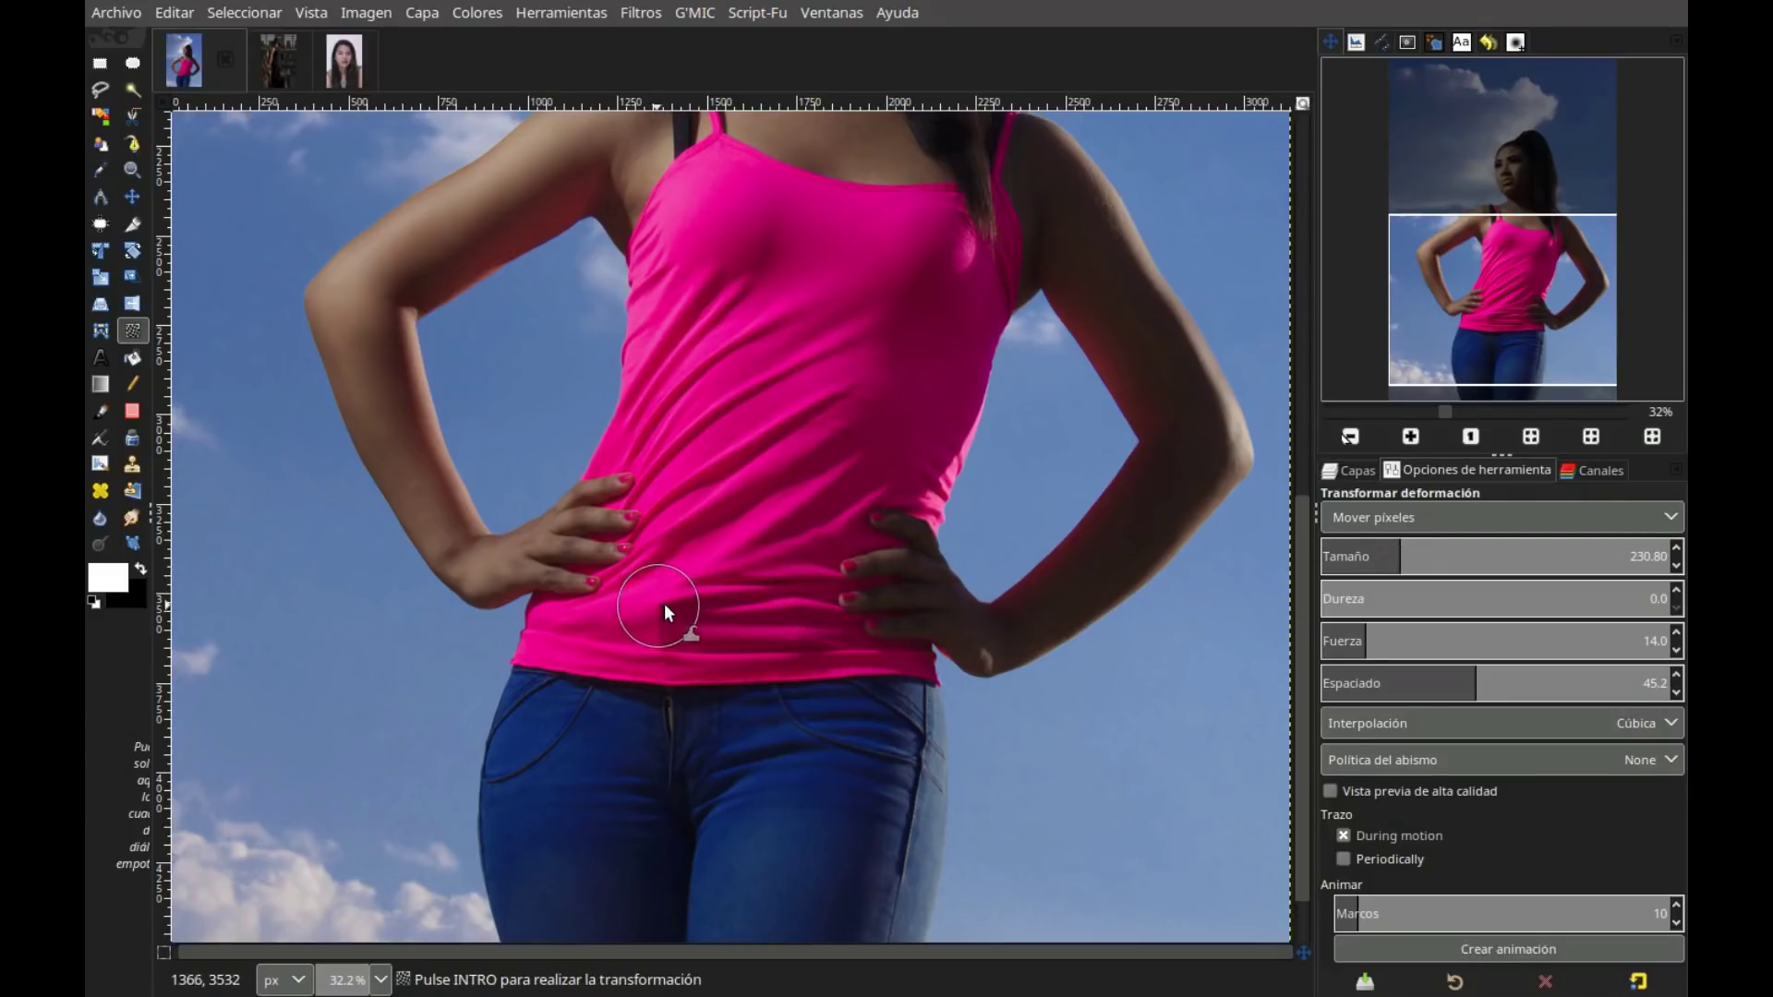
pyautogui.moveTo(659, 611); pyautogui.dragTo(677, 644)
pyautogui.moveTo(667, 598); pyautogui.dragTo(704, 617)
pyautogui.click(1350, 471)
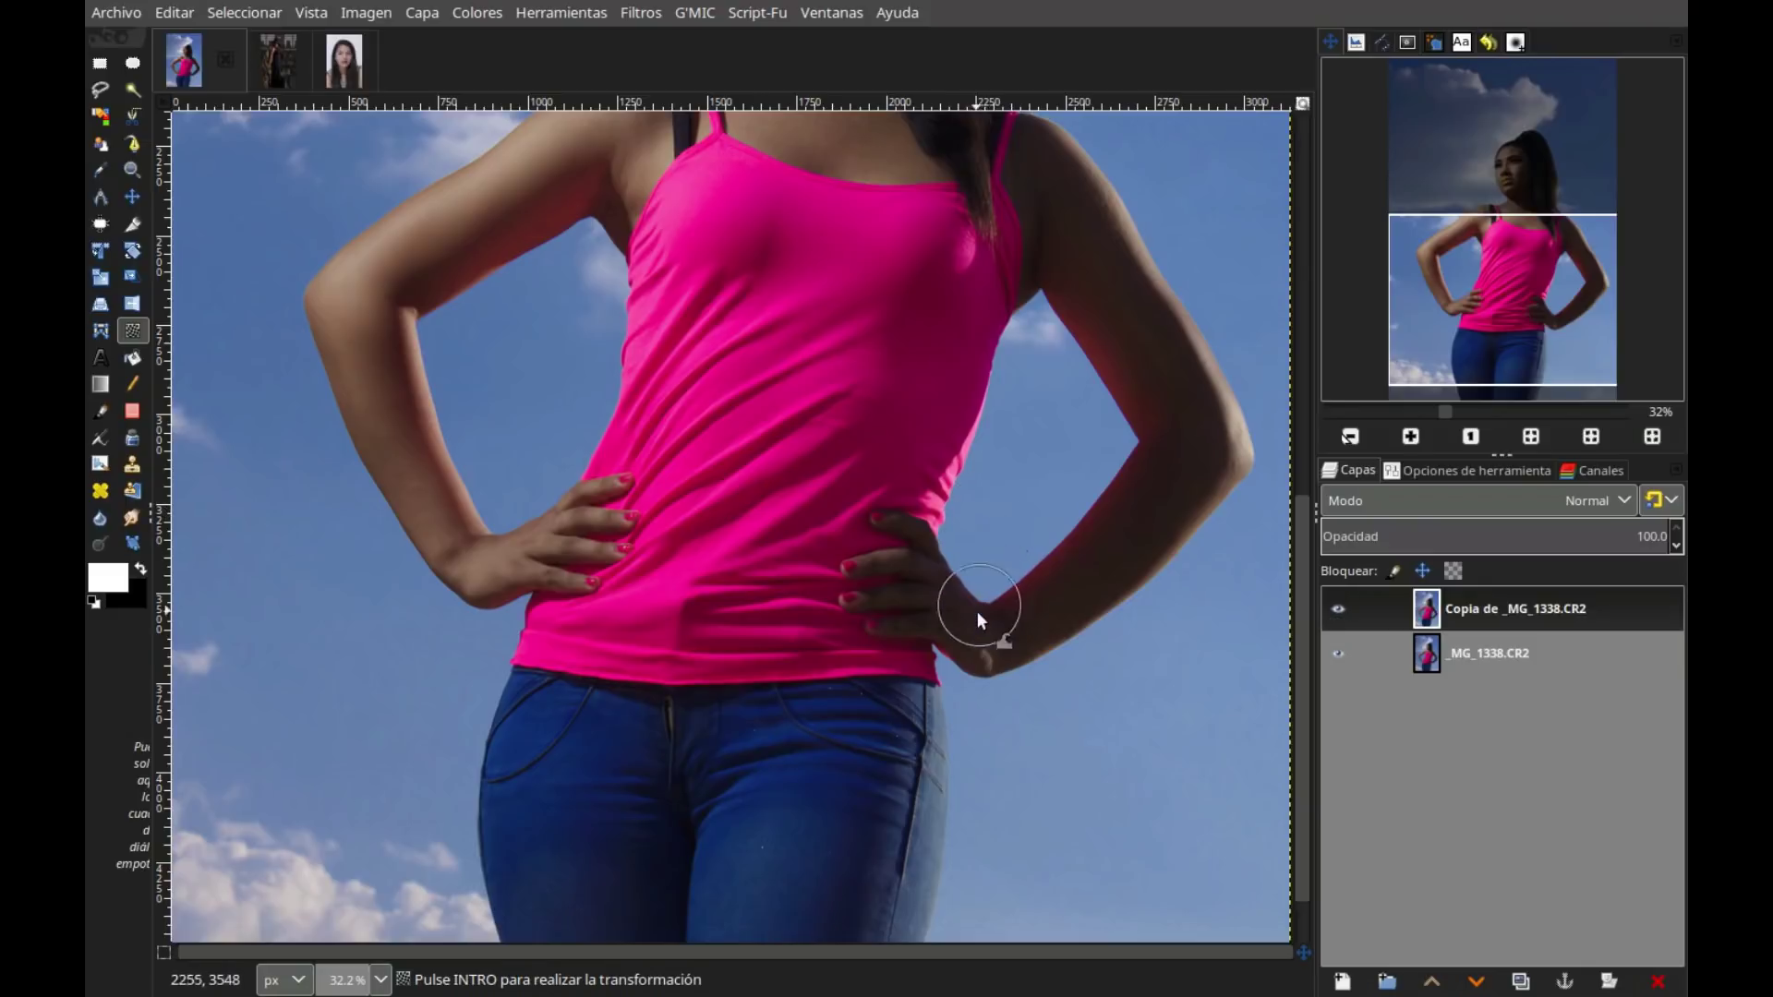
pyautogui.moveTo(973, 605); pyautogui.dragTo(953, 725)
# Enlarge the warp brush to about 470 and zoom the view to 50%
pyautogui.click(1416, 469)
pyautogui.moveTo(1433, 555); pyautogui.dragTo(1484, 555)
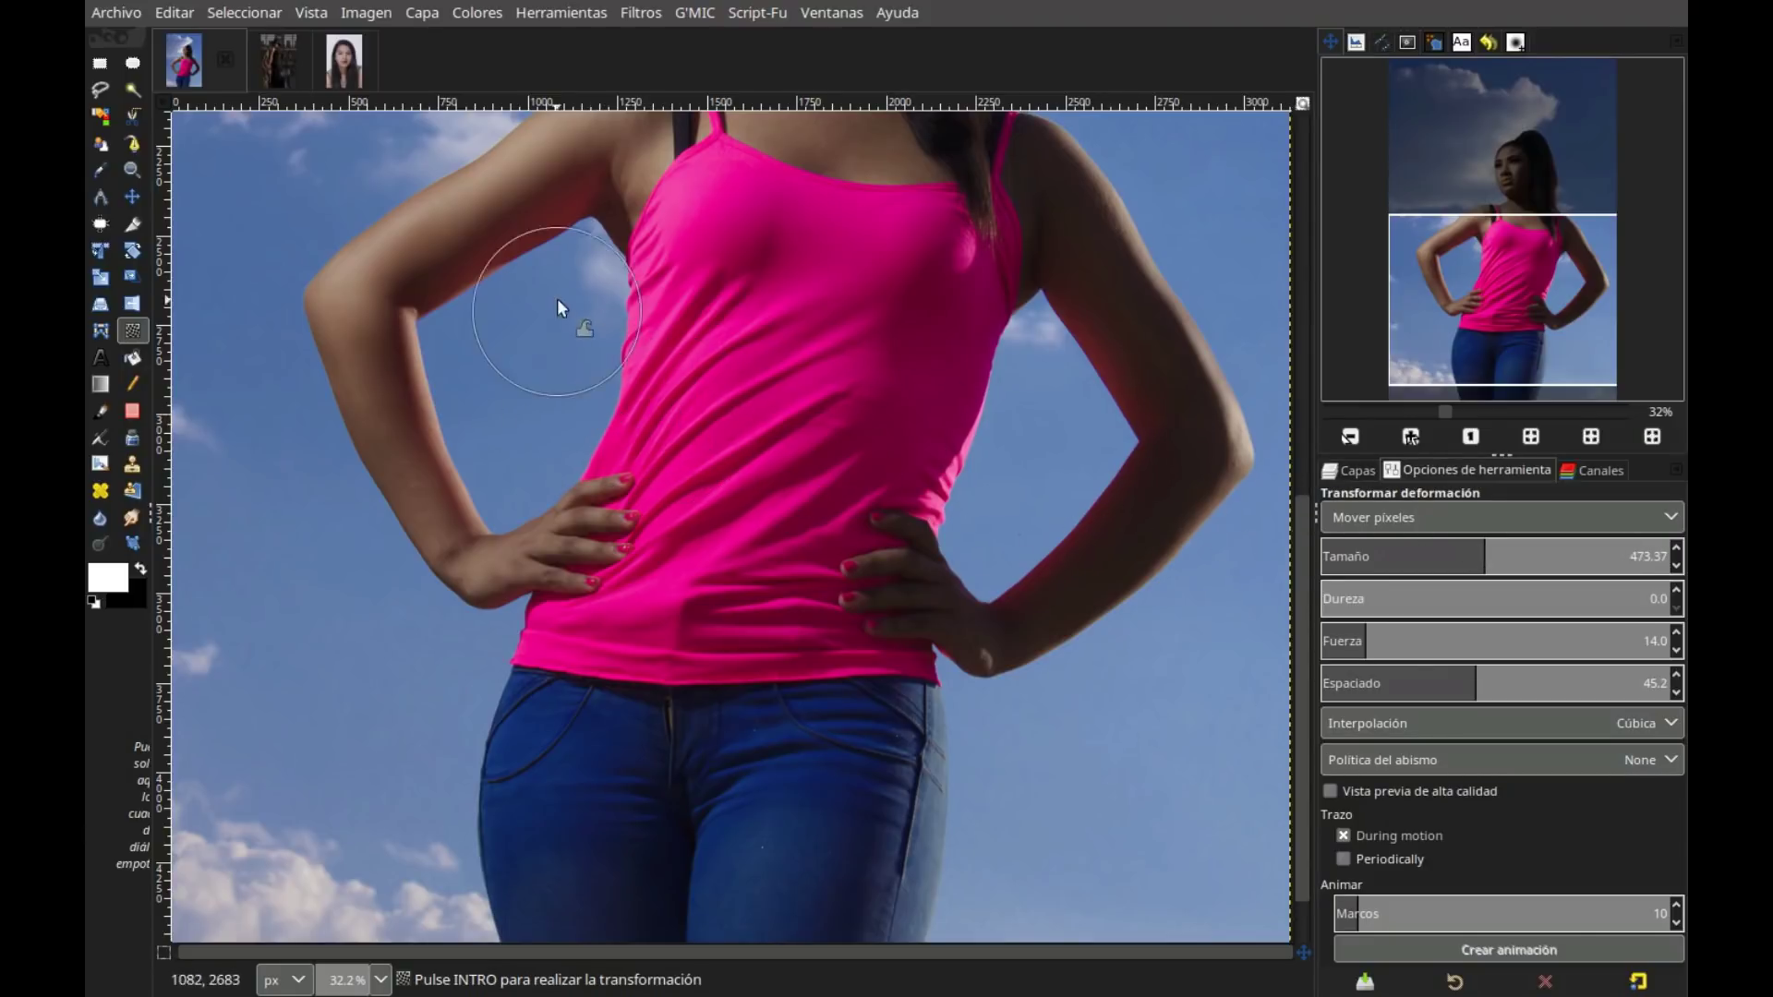
pyautogui.click(1354, 471)
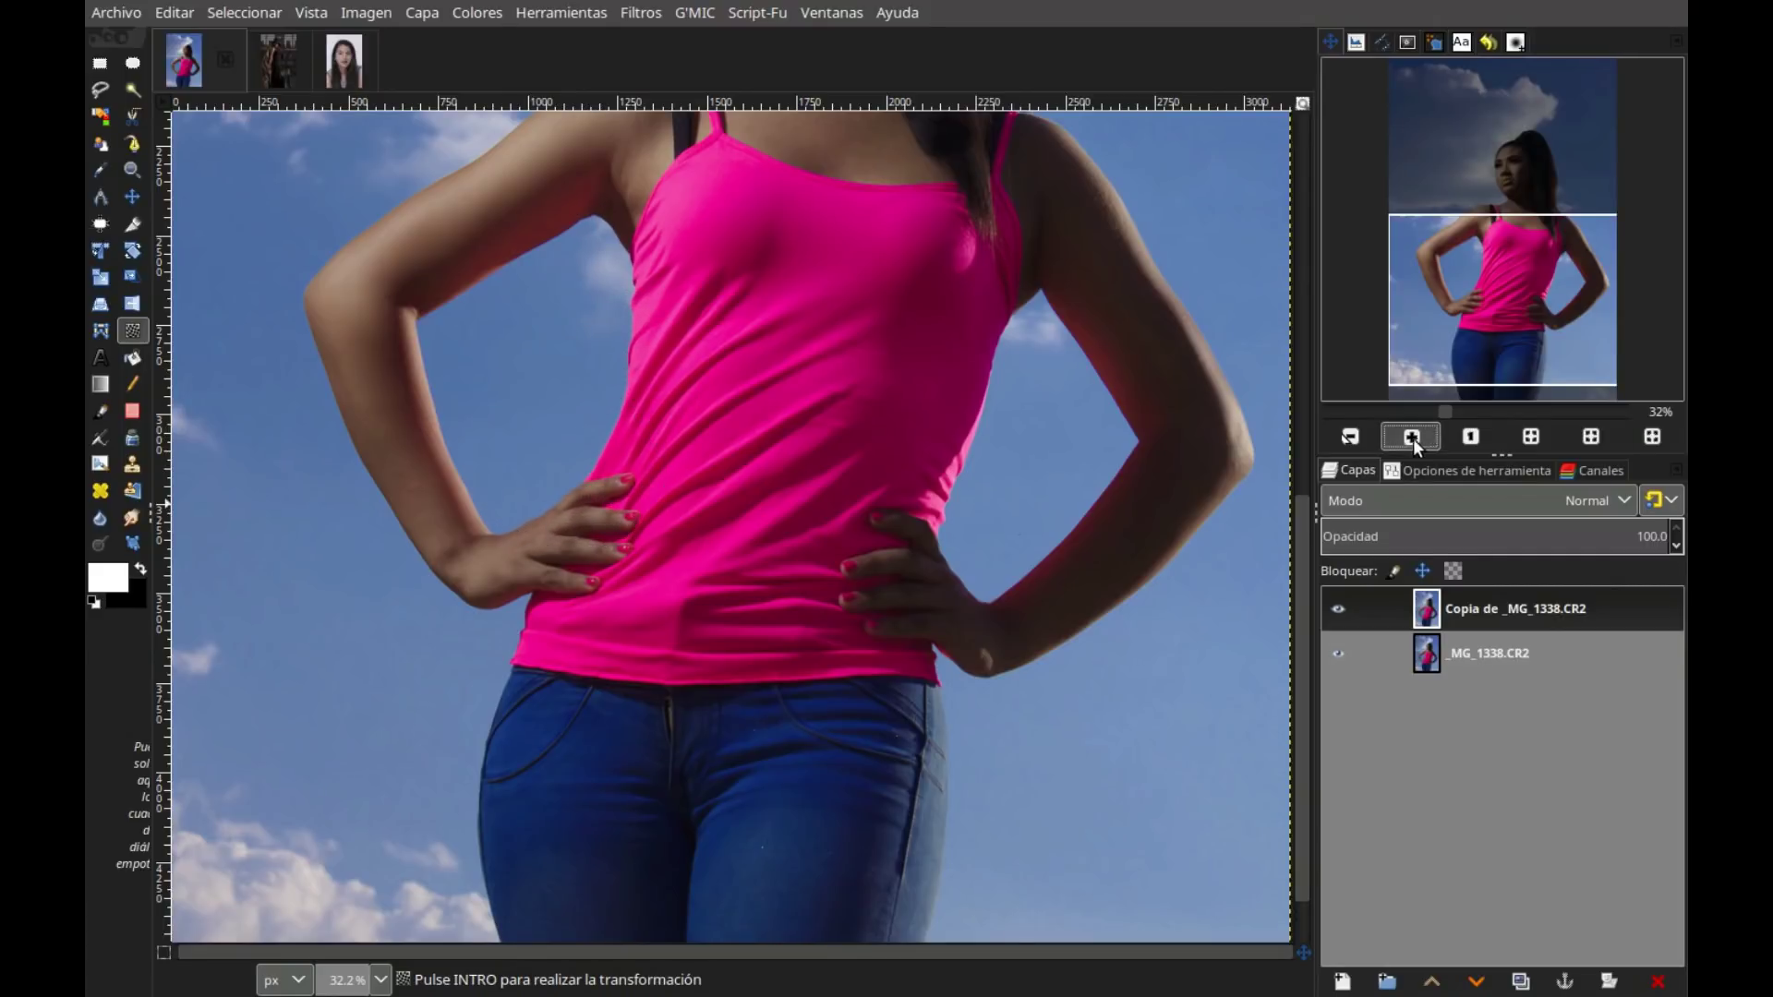
pyautogui.click(1413, 436)
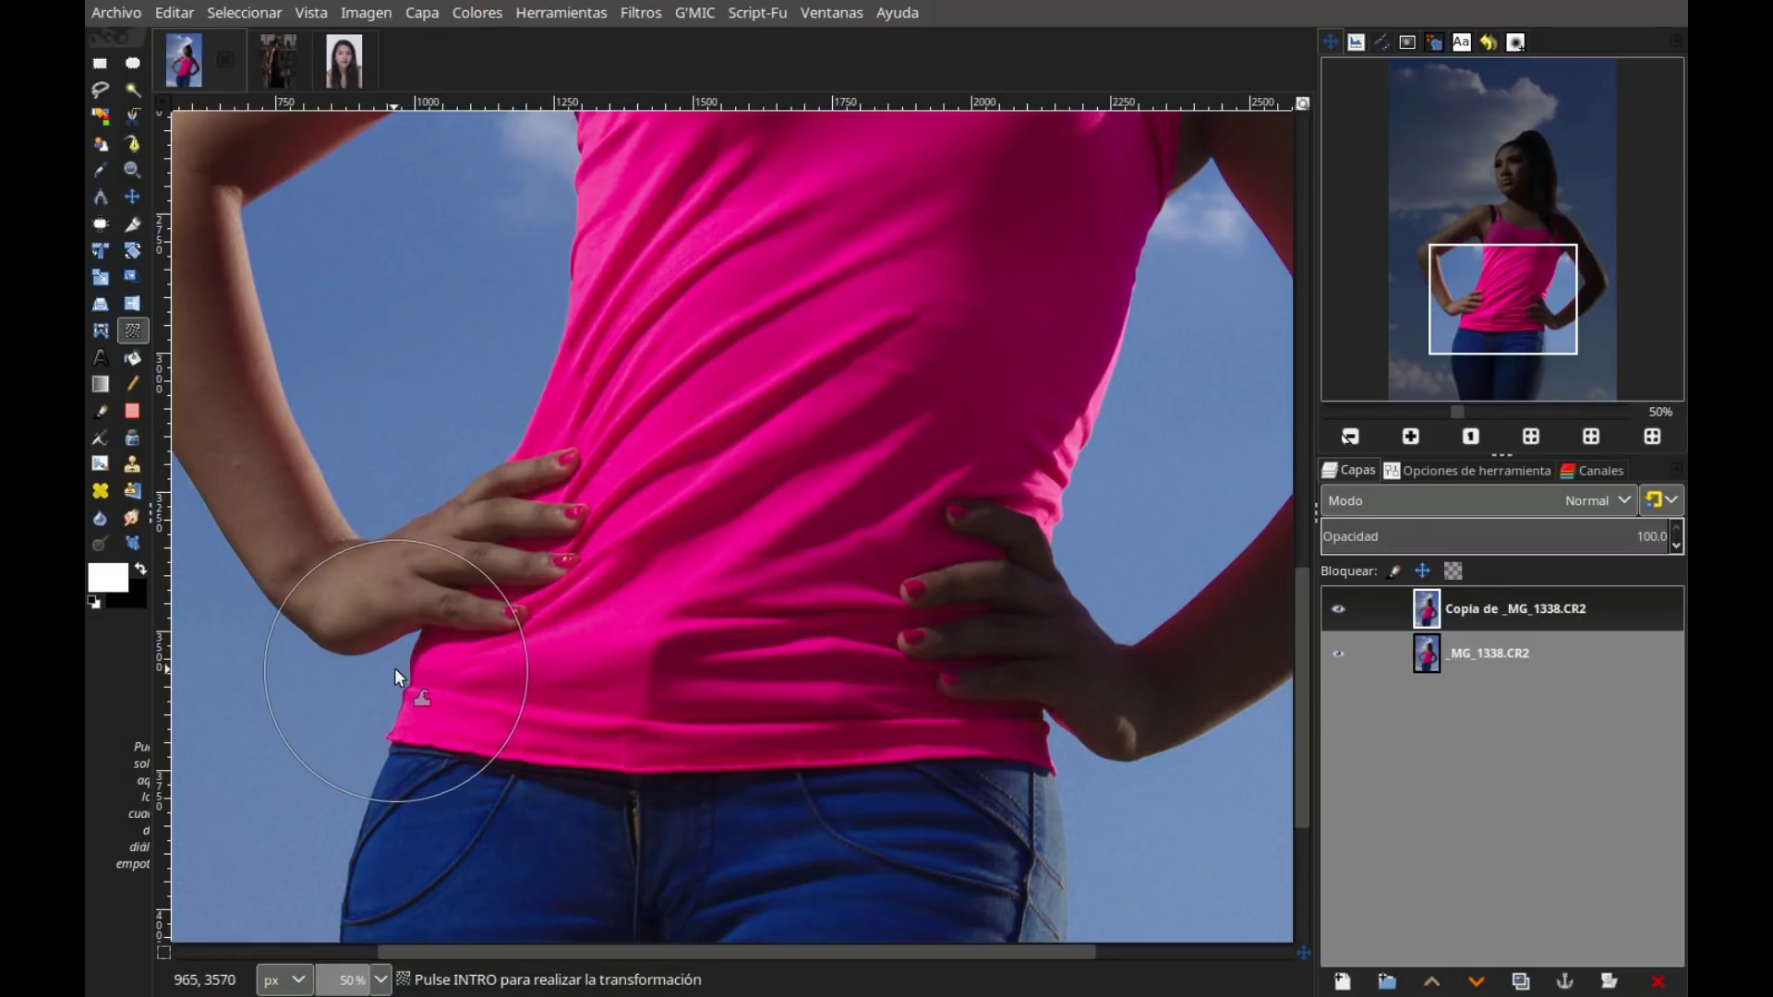
# Set the warp brush to 422.30 and push the shirt's right waist edge inward in several strokes
pyautogui.click(1455, 469)
pyautogui.click(1464, 553)
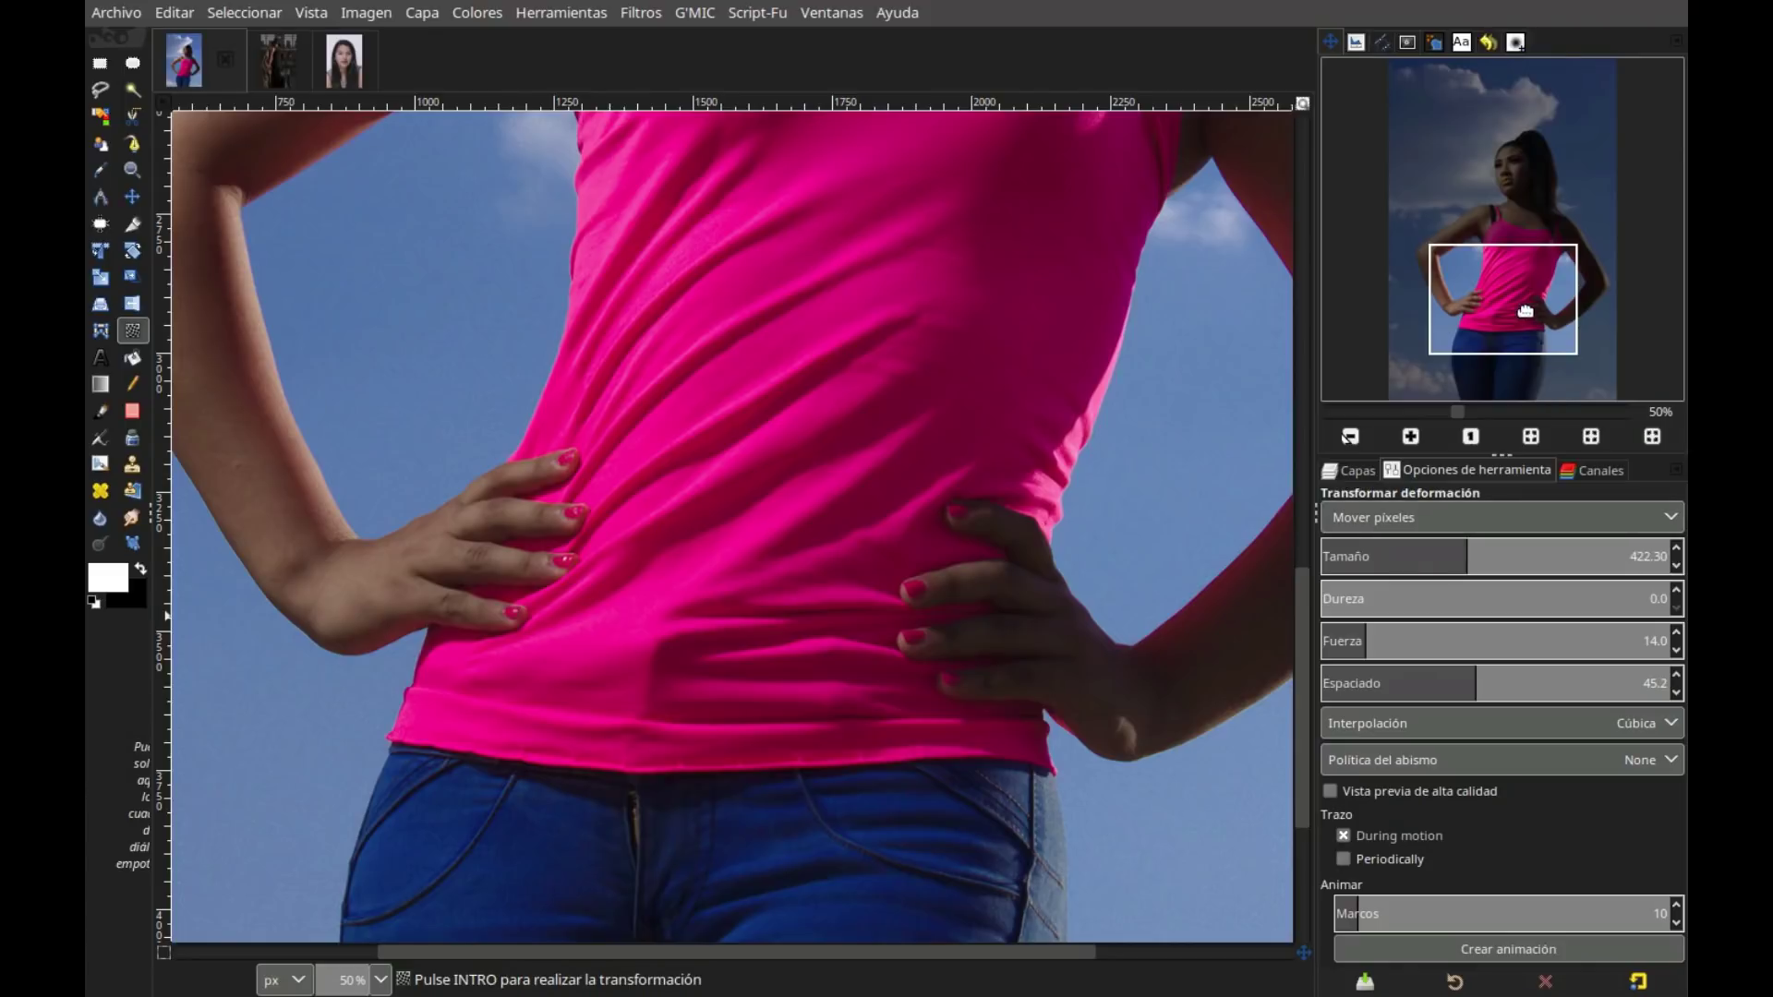
pyautogui.moveTo(1519, 302); pyautogui.dragTo(1540, 295)
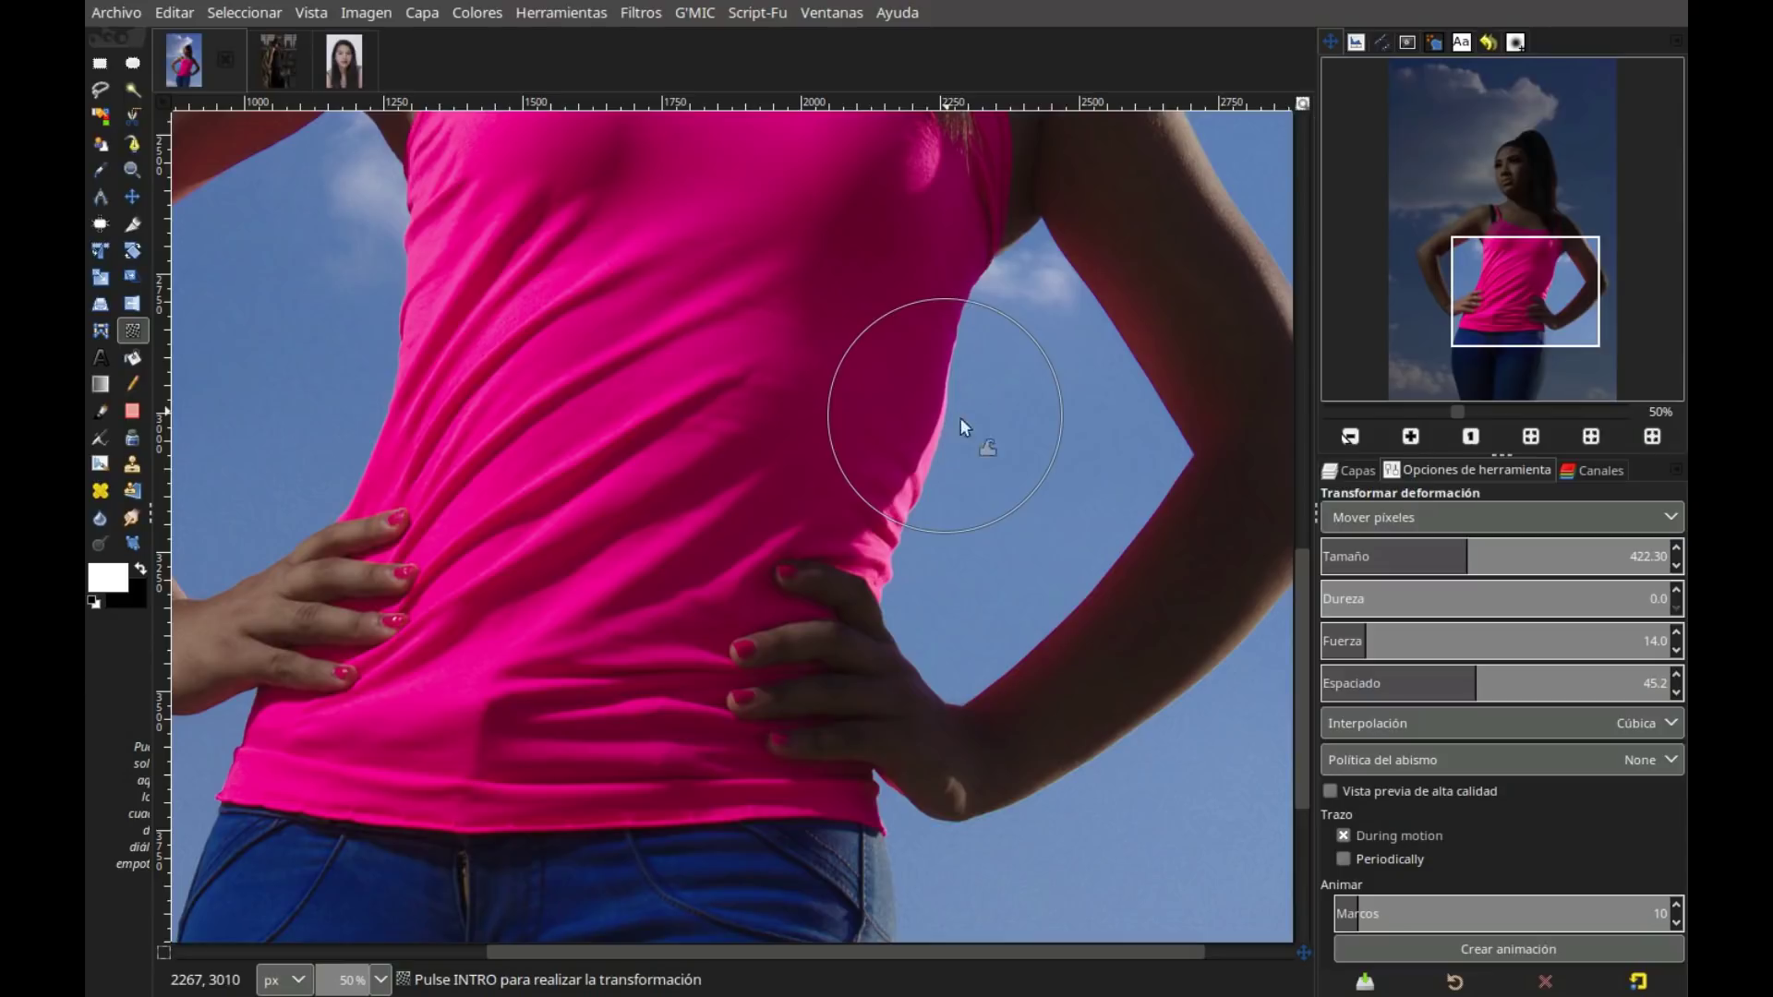
pyautogui.moveTo(956, 450); pyautogui.dragTo(928, 539)
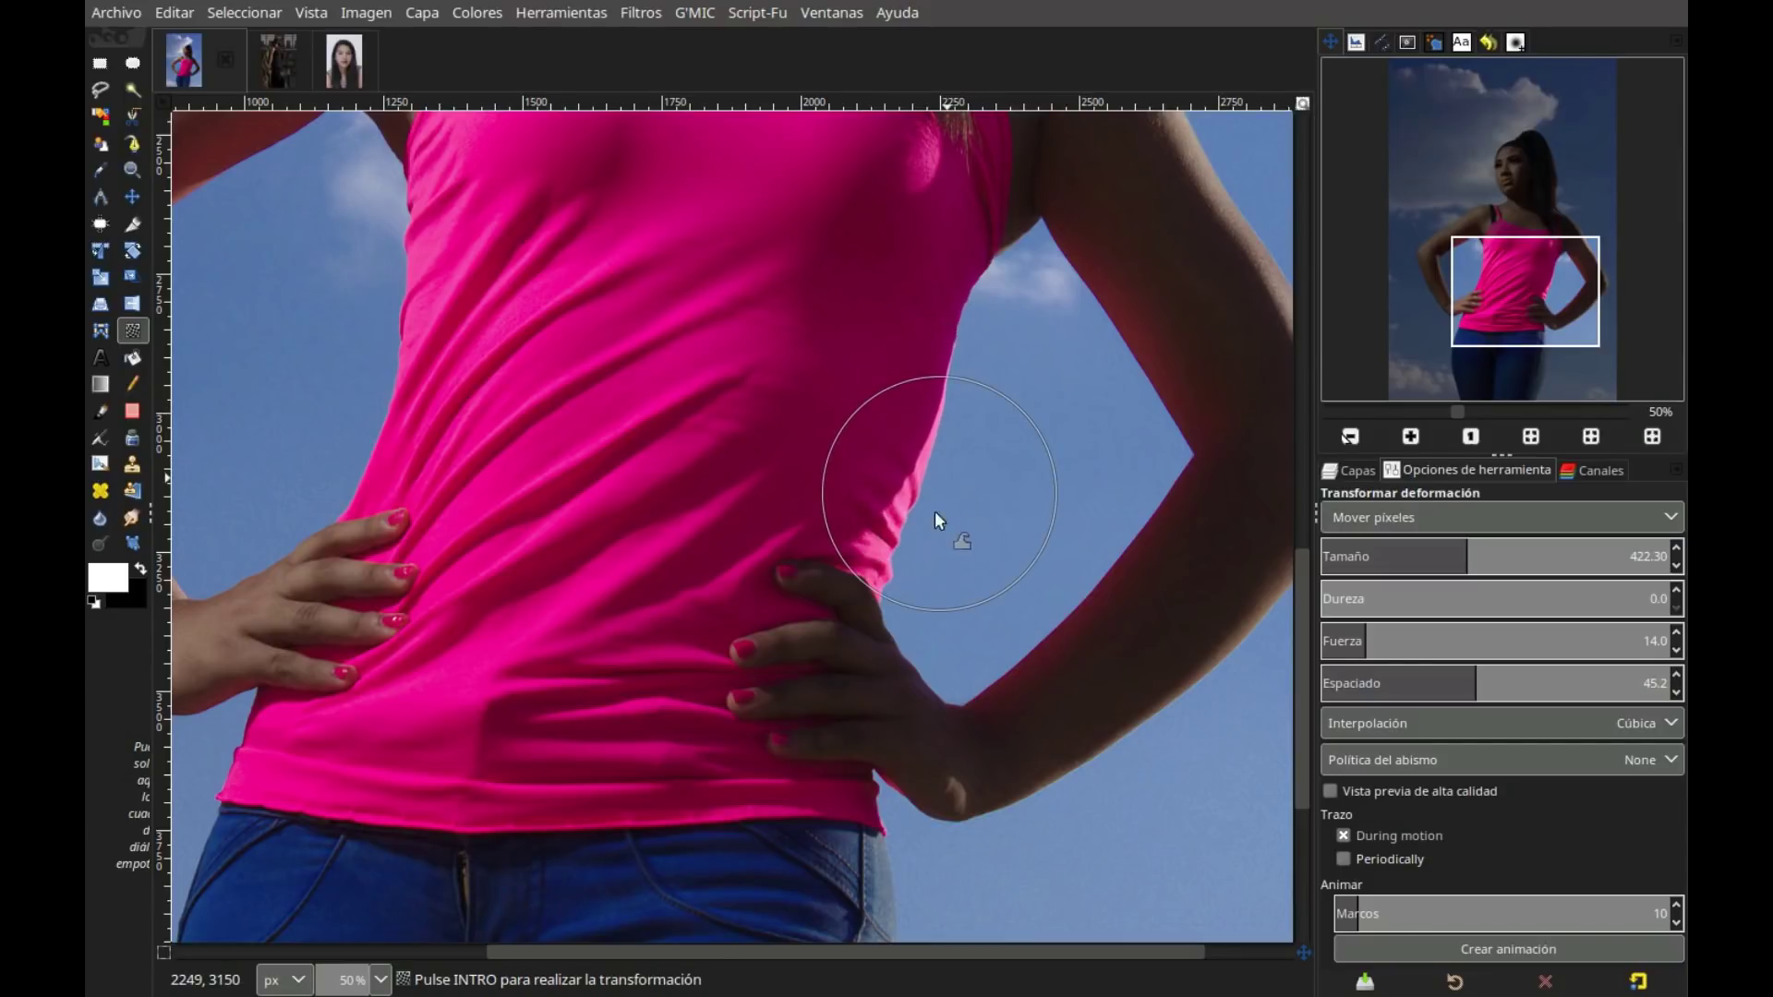
pyautogui.moveTo(961, 401); pyautogui.dragTo(916, 558)
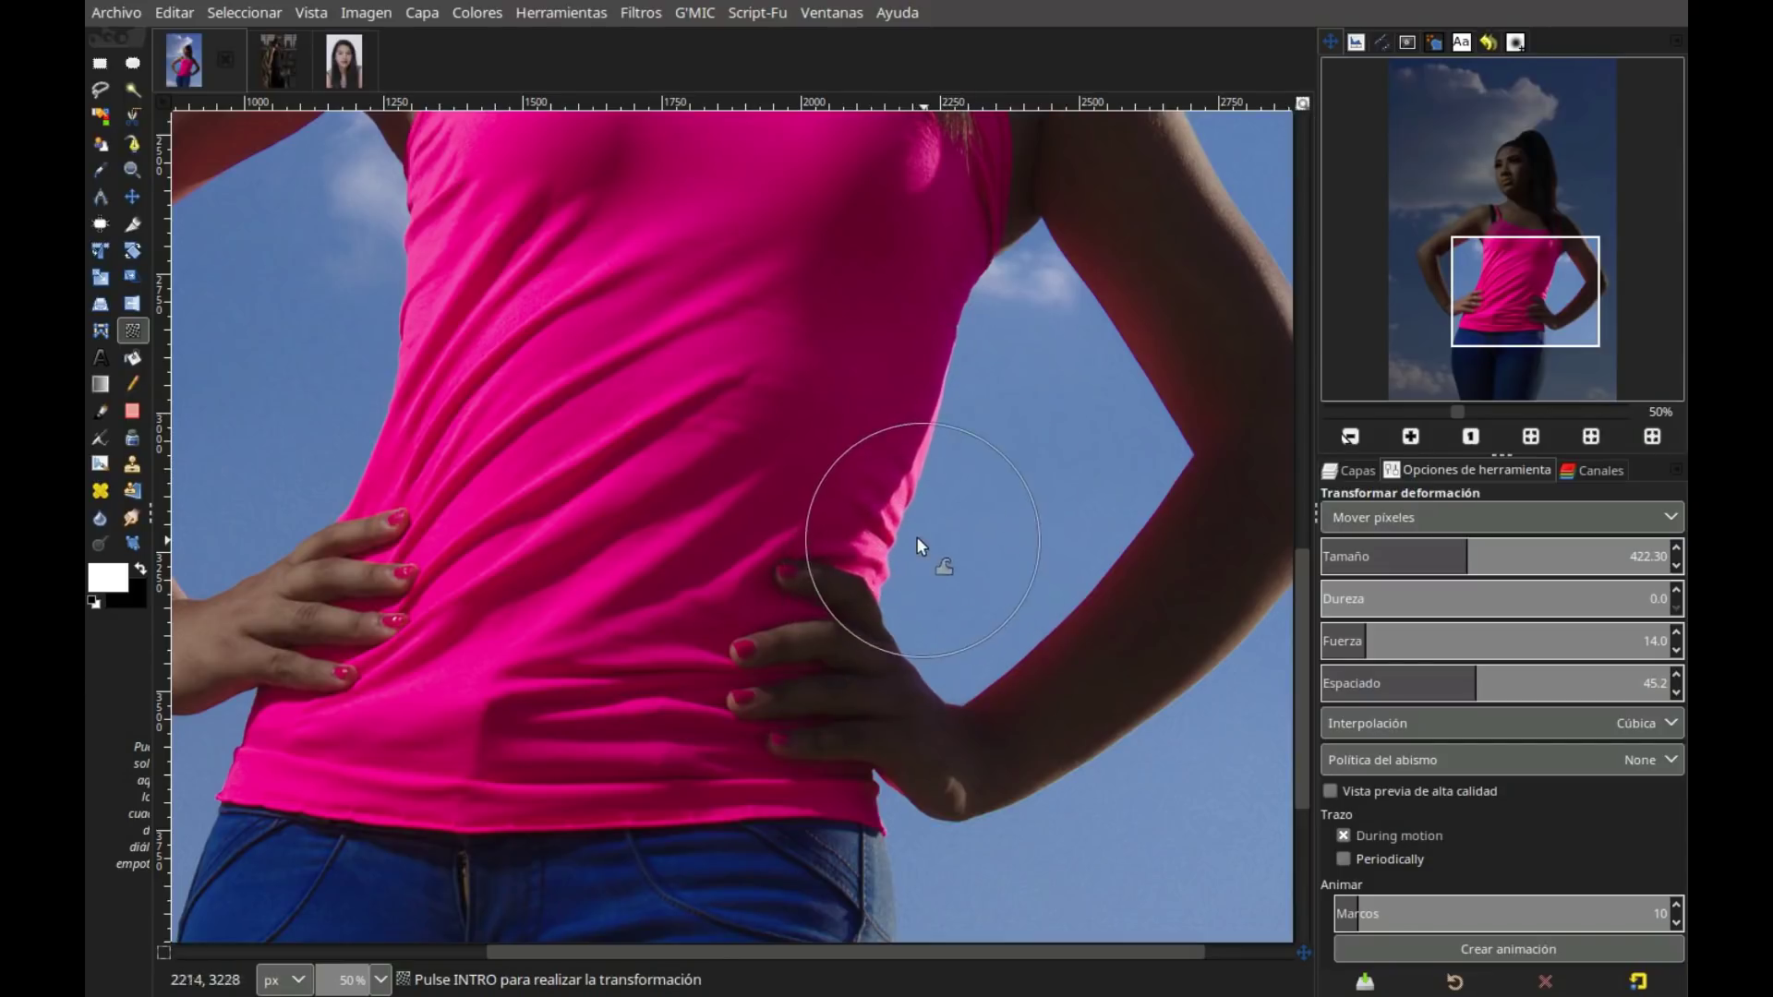
pyautogui.moveTo(979, 327); pyautogui.dragTo(905, 557)
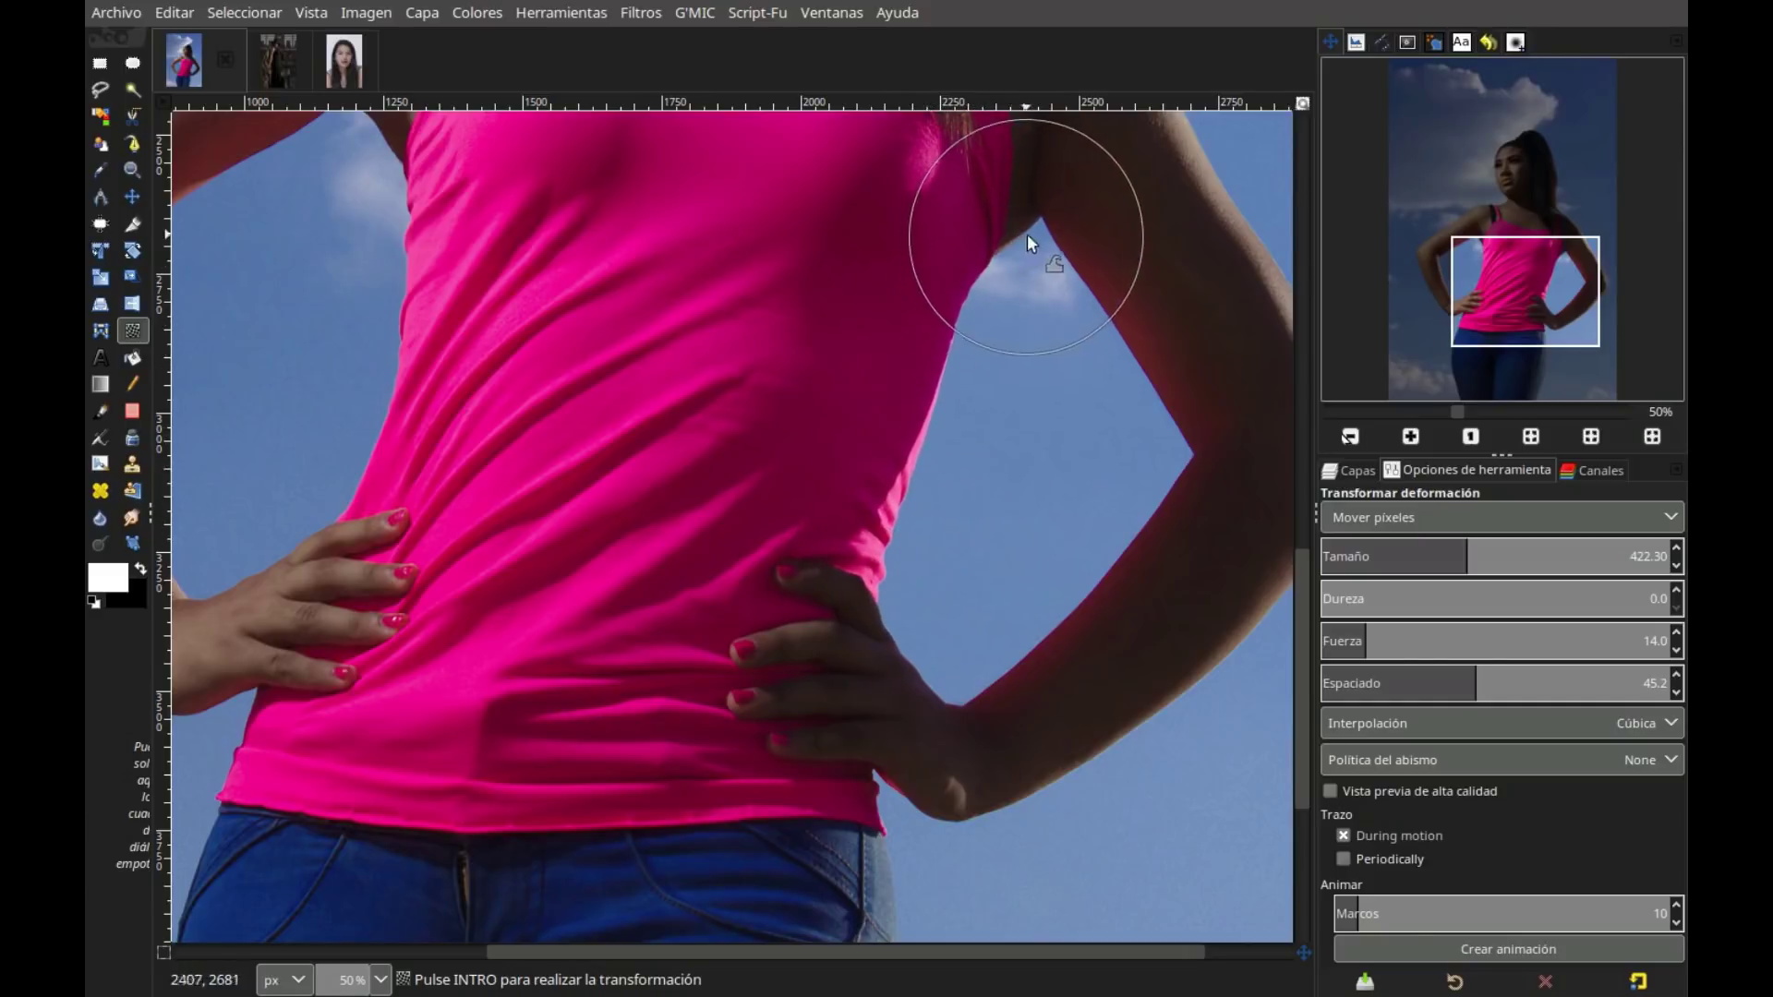
pyautogui.moveTo(1027, 224); pyautogui.dragTo(920, 530)
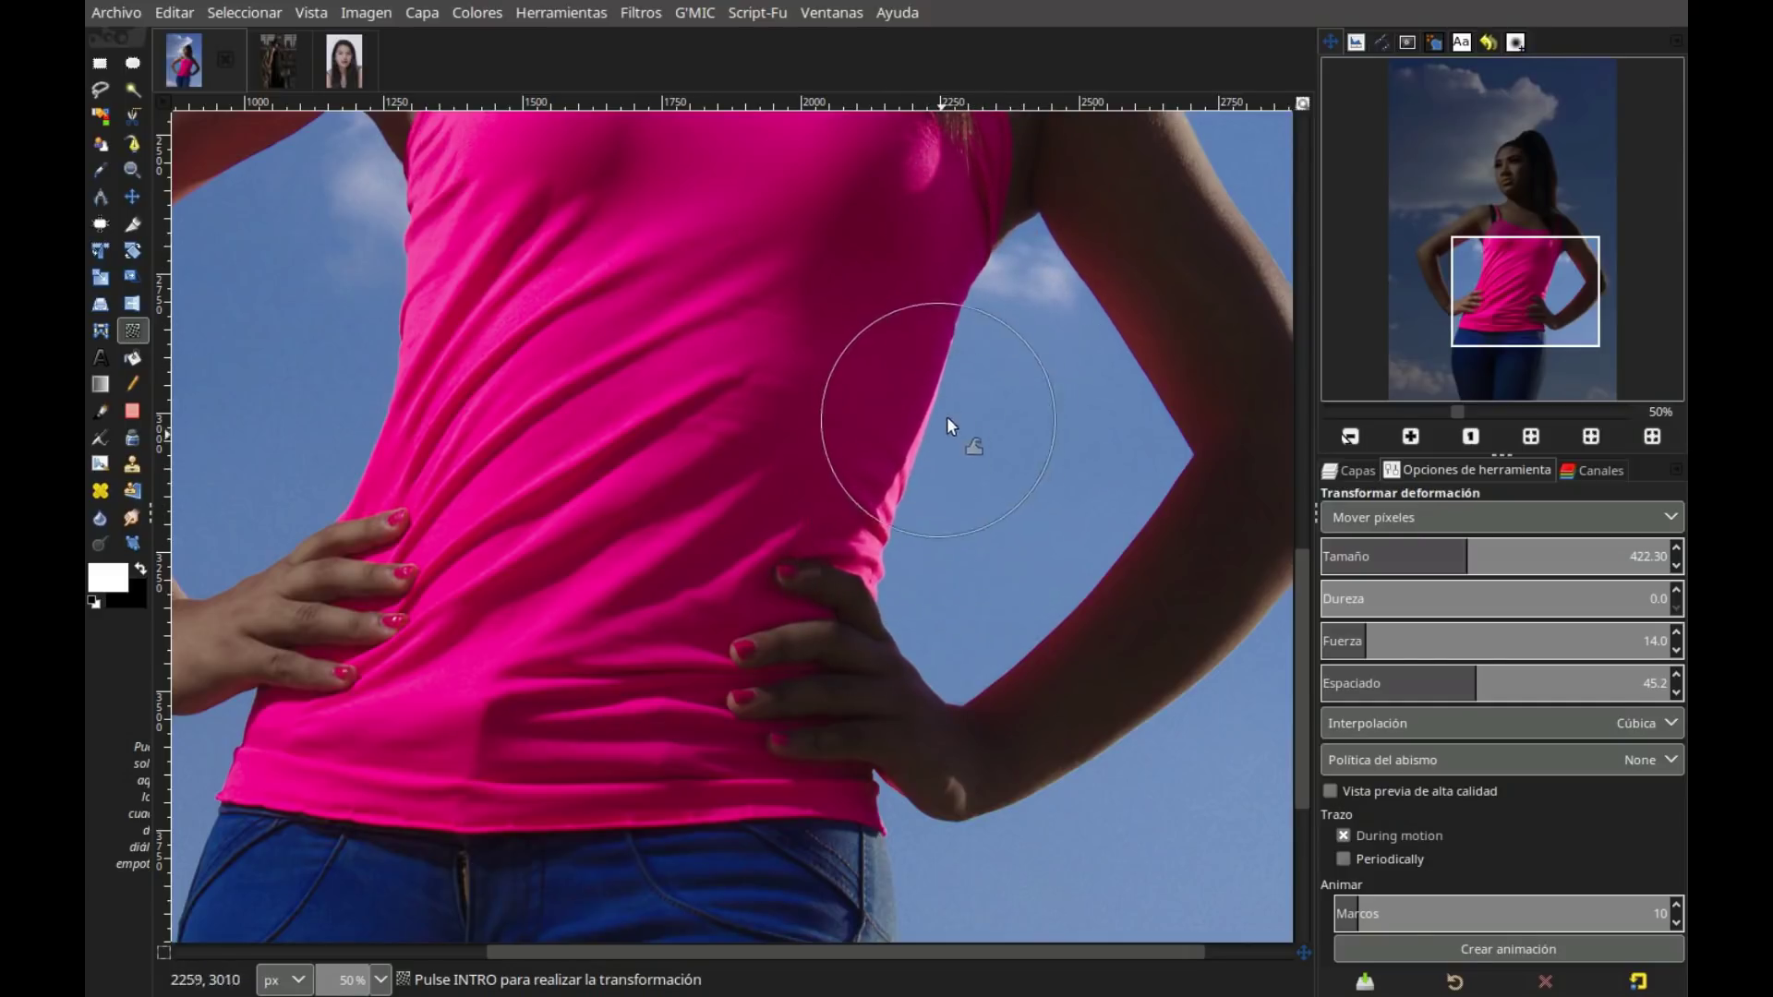
pyautogui.moveTo(946, 417)
pyautogui.mouseDown()
pyautogui.moveTo(953, 634)
pyautogui.moveTo(875, 611)
pyautogui.mouseUp()
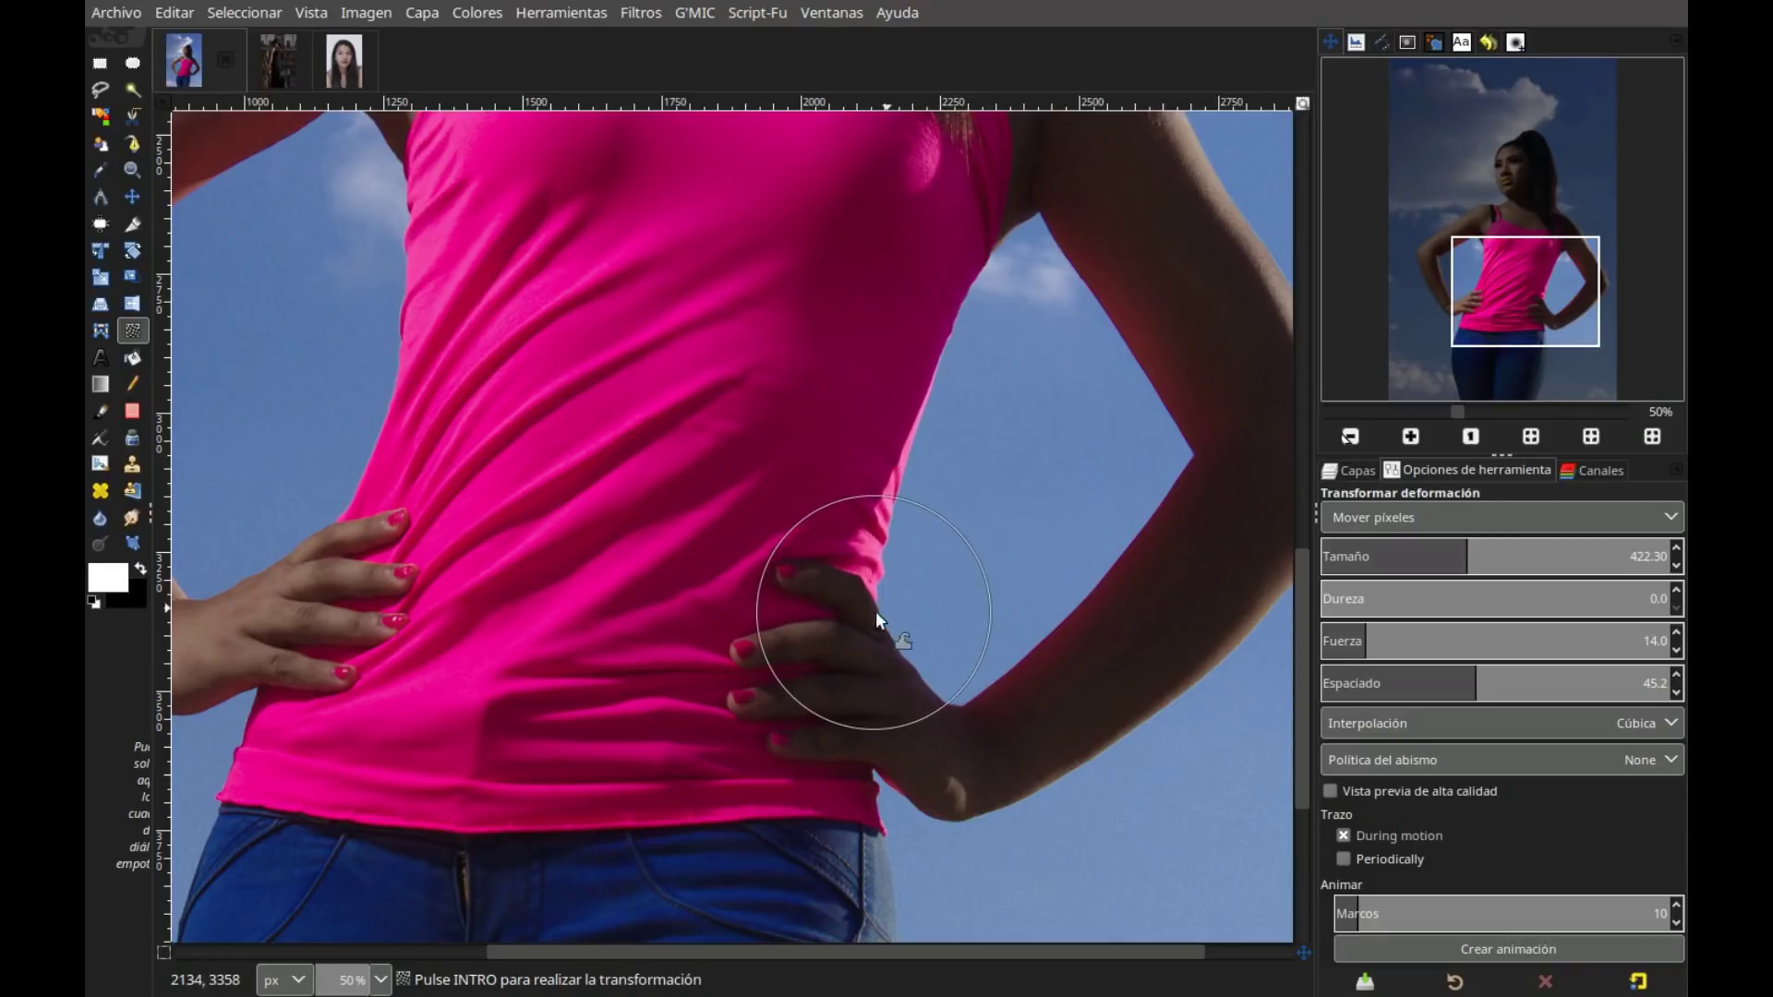
# Toggle the warped copy's visibility to compare with the original, leaving it visible at 50% zoom
pyautogui.click(1351, 470)
pyautogui.click(1338, 609)
pyautogui.click(1530, 441)
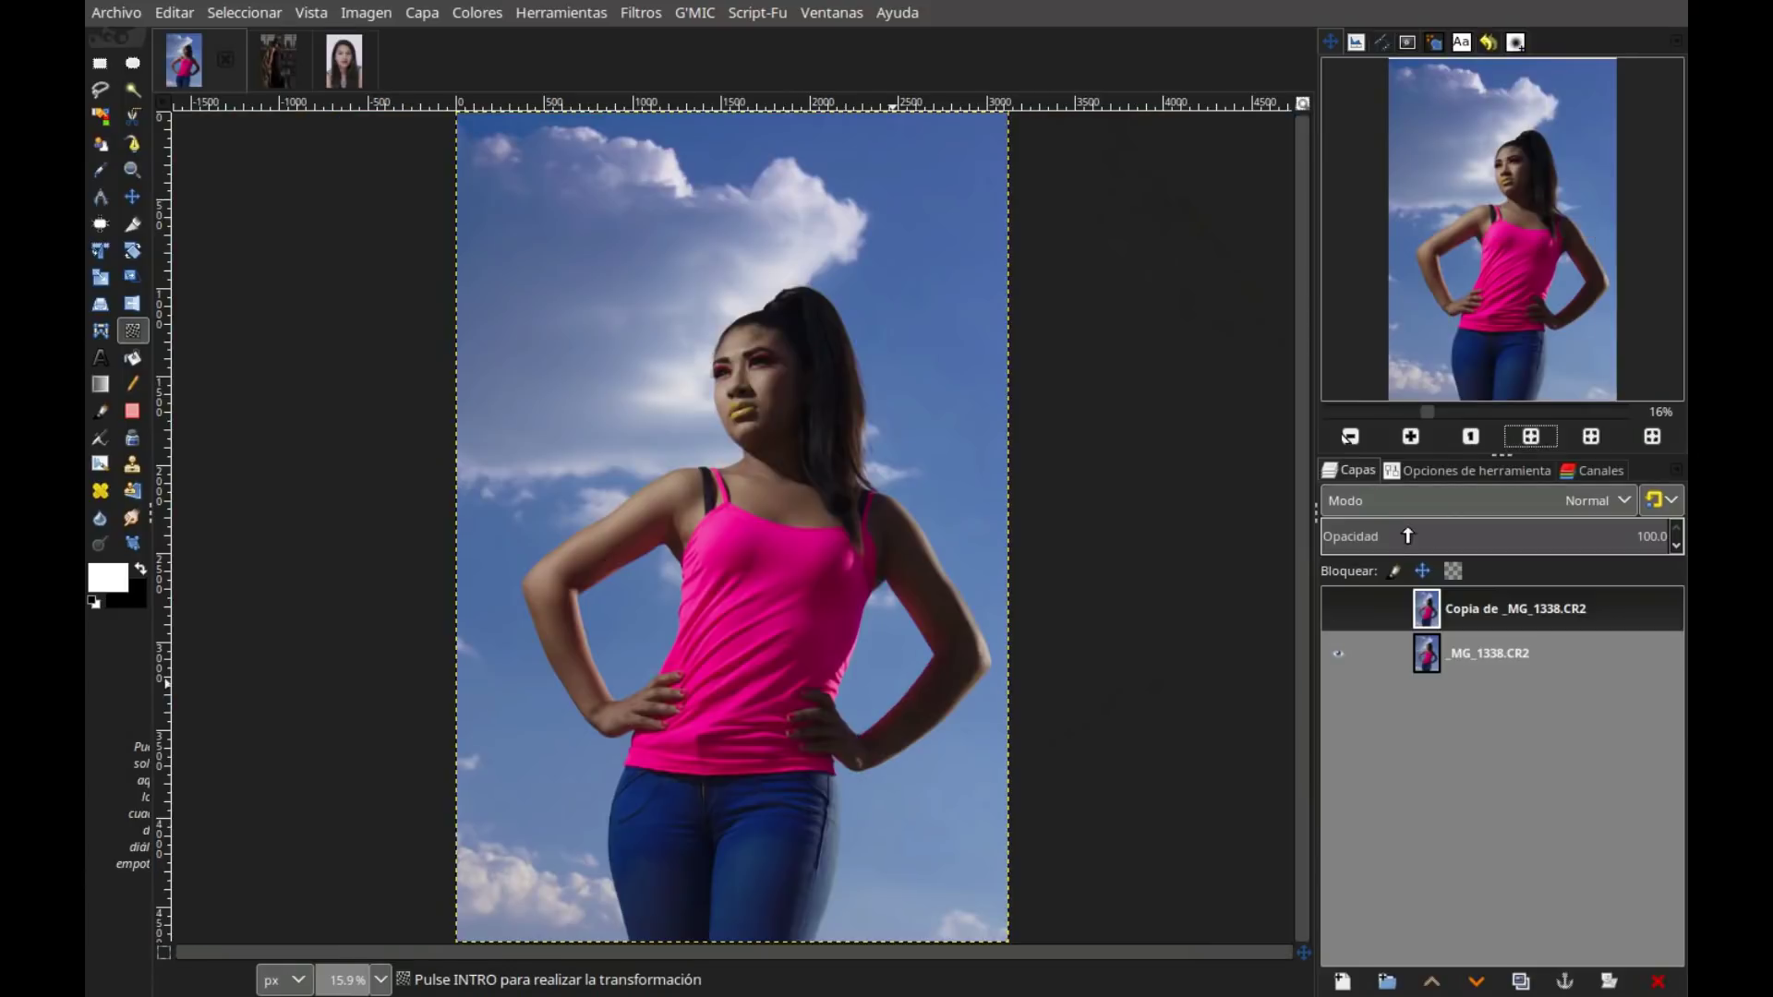
pyautogui.click(1338, 608)
pyautogui.click(1338, 609)
pyautogui.click(1338, 607)
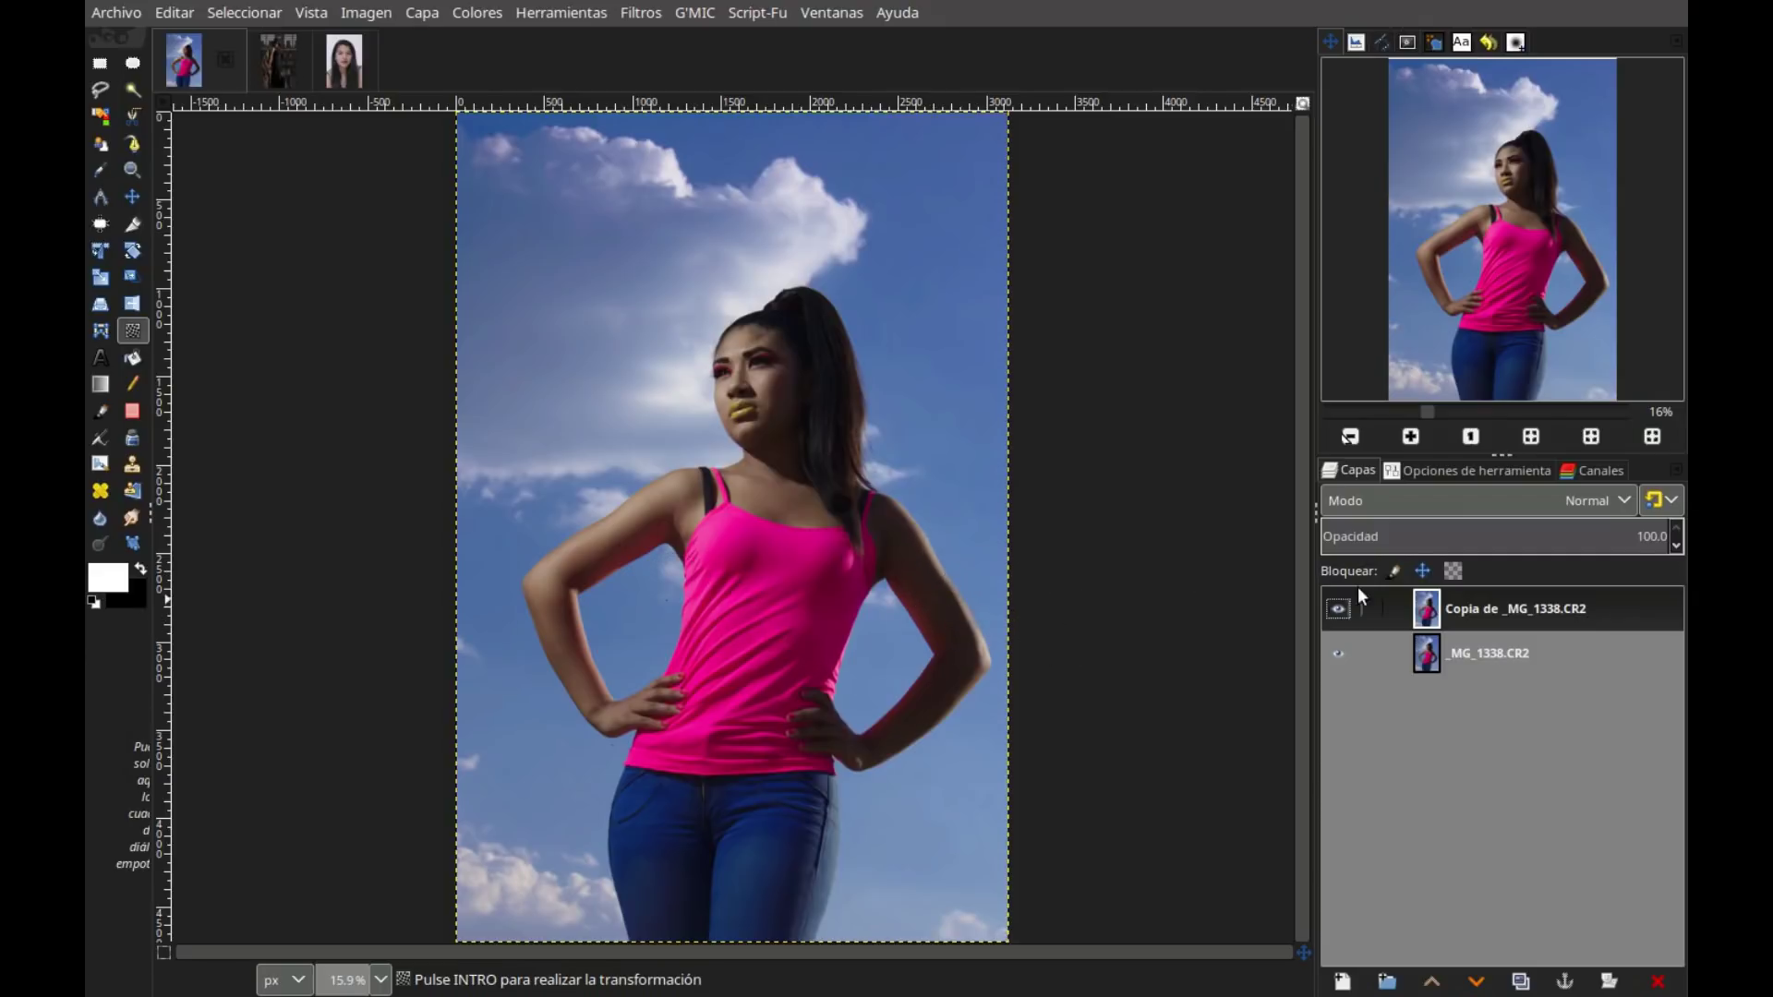
pyautogui.click(1410, 436)
pyautogui.moveTo(1507, 369)
pyautogui.mouseDown()
pyautogui.moveTo(1514, 325)
pyautogui.moveTo(1565, 296)
pyautogui.mouseUp()
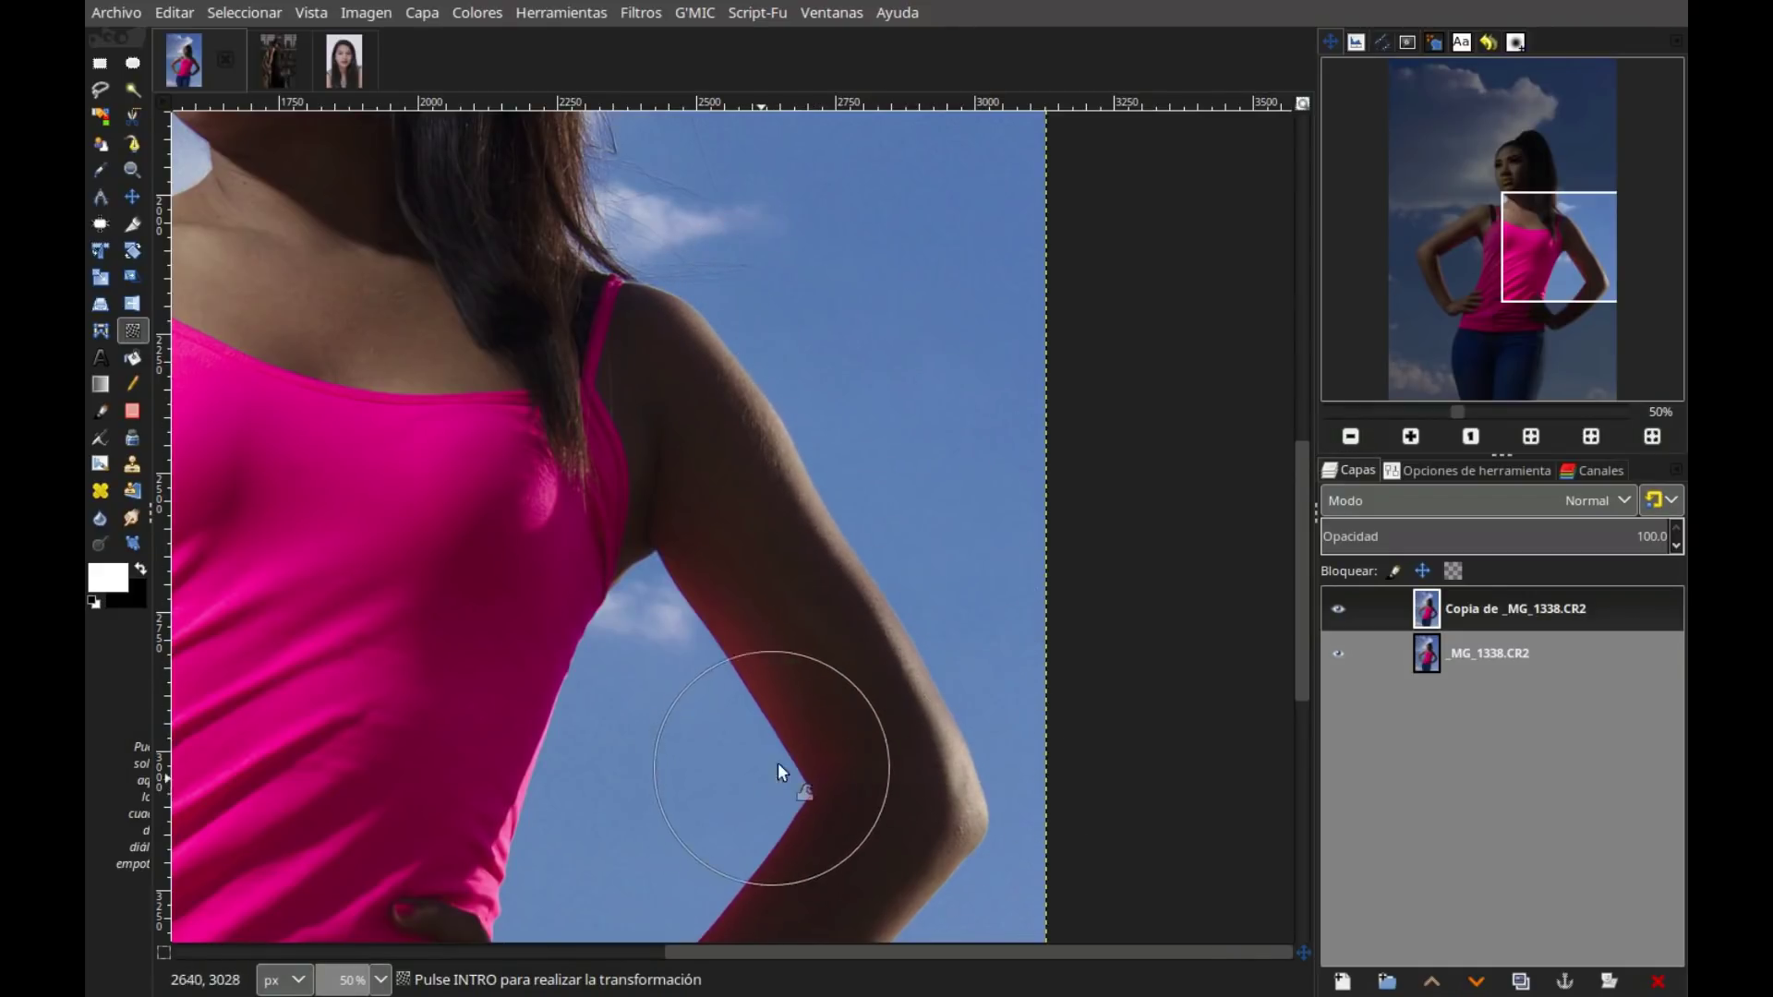
# Thin the left arm along the elbow, upper arm and forearm, then commit the warp
pyautogui.scroll(-5, 856, 445)
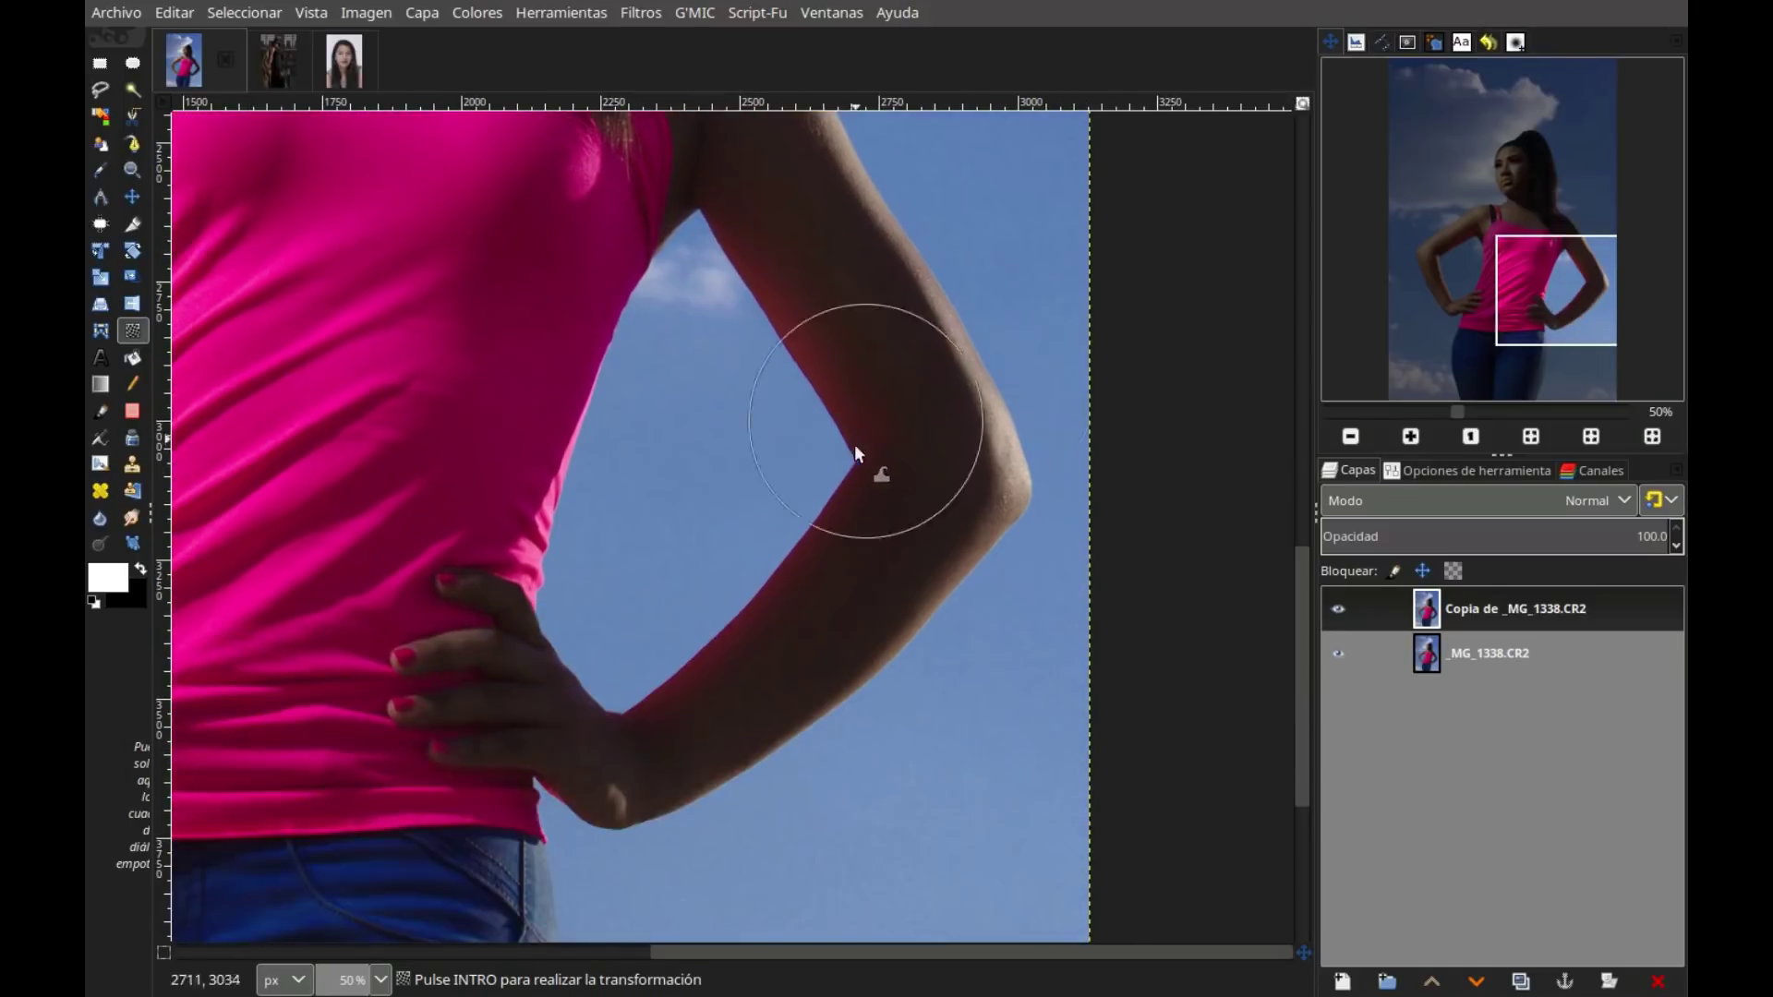
pyautogui.moveTo(845, 453)
pyautogui.mouseDown()
pyautogui.moveTo(883, 473)
pyautogui.moveTo(828, 446)
pyautogui.moveTo(841, 425)
pyautogui.mouseUp()
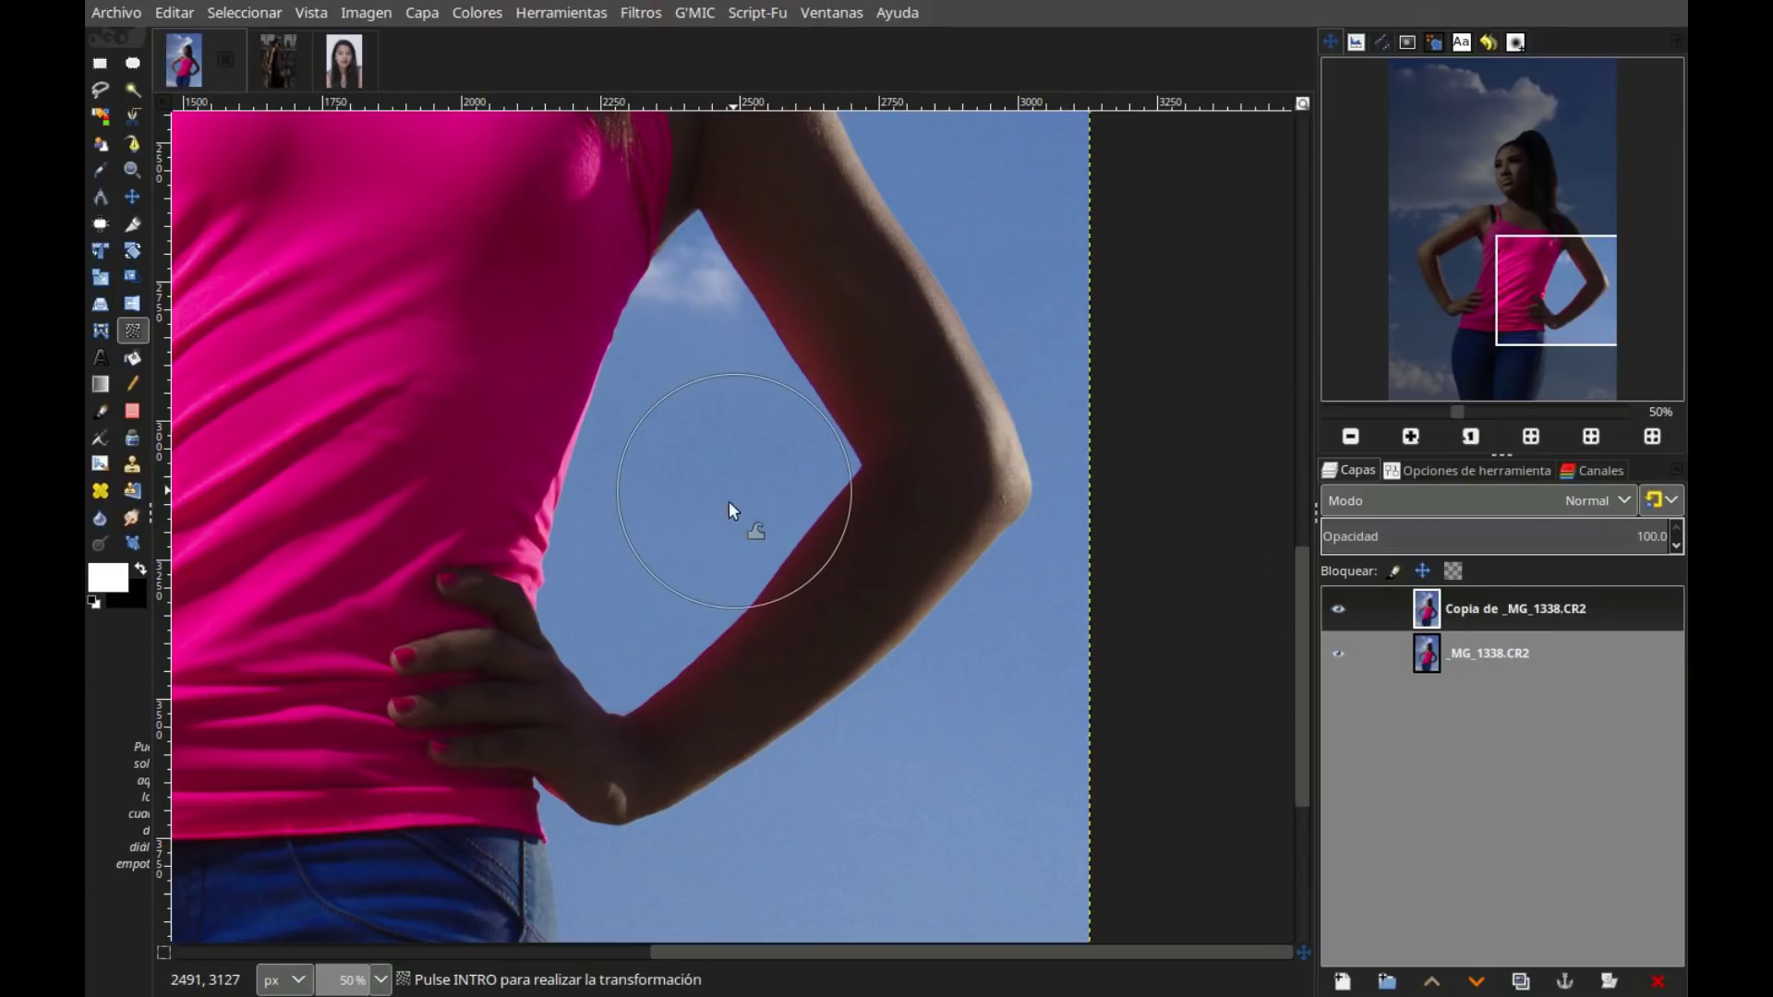
pyautogui.moveTo(1565, 292); pyautogui.dragTo(1452, 236)
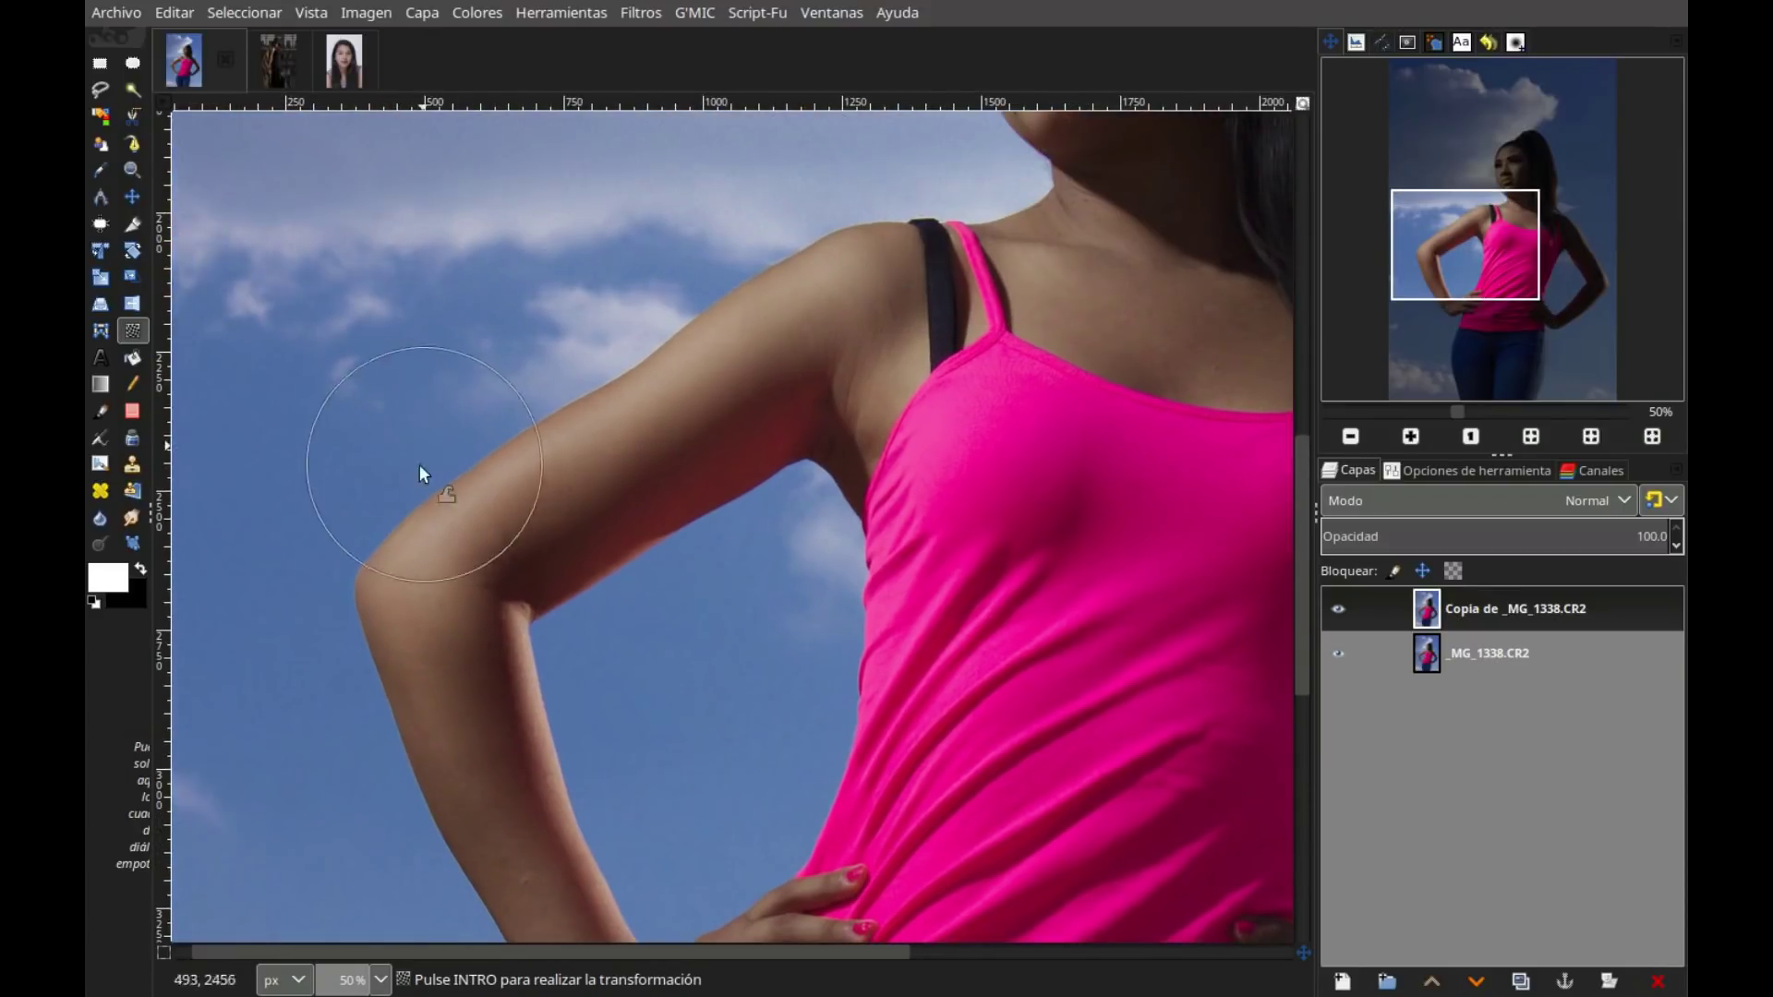
pyautogui.moveTo(600, 369)
pyautogui.mouseDown()
pyautogui.moveTo(812, 475)
pyautogui.moveTo(554, 625)
pyautogui.mouseUp()
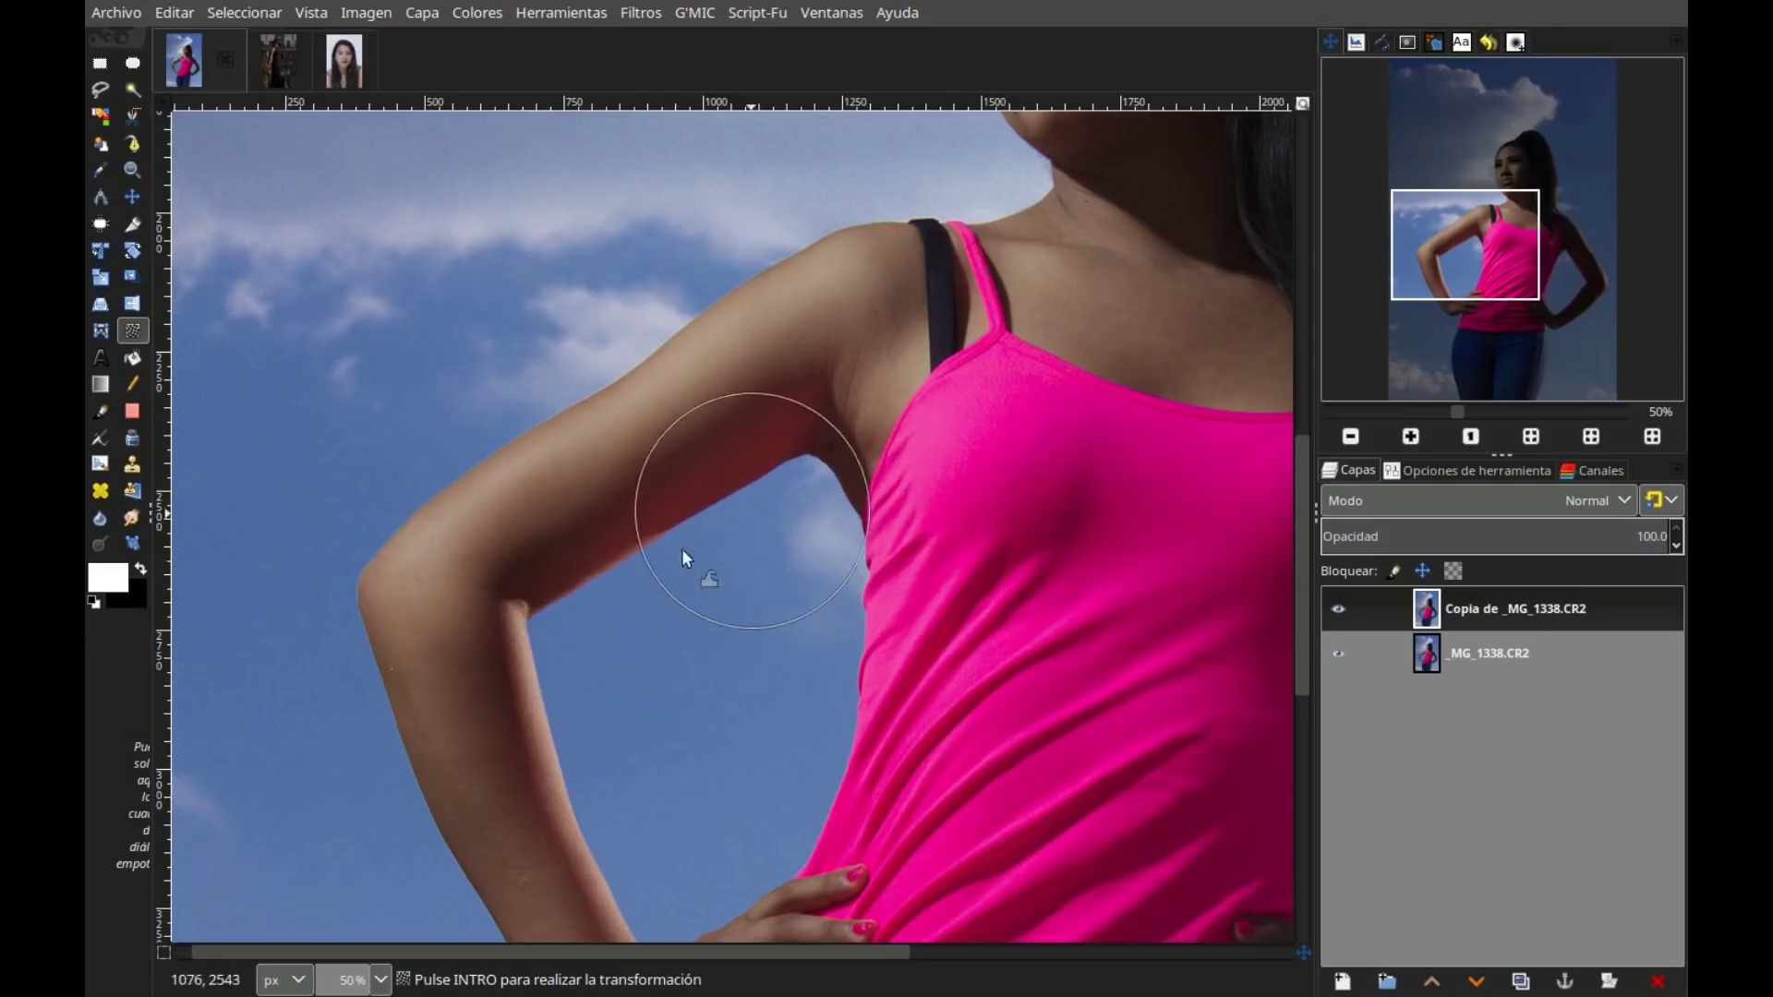
pyautogui.scroll(-3, 436, 580)
pyautogui.hscroll(-2, 436, 580)
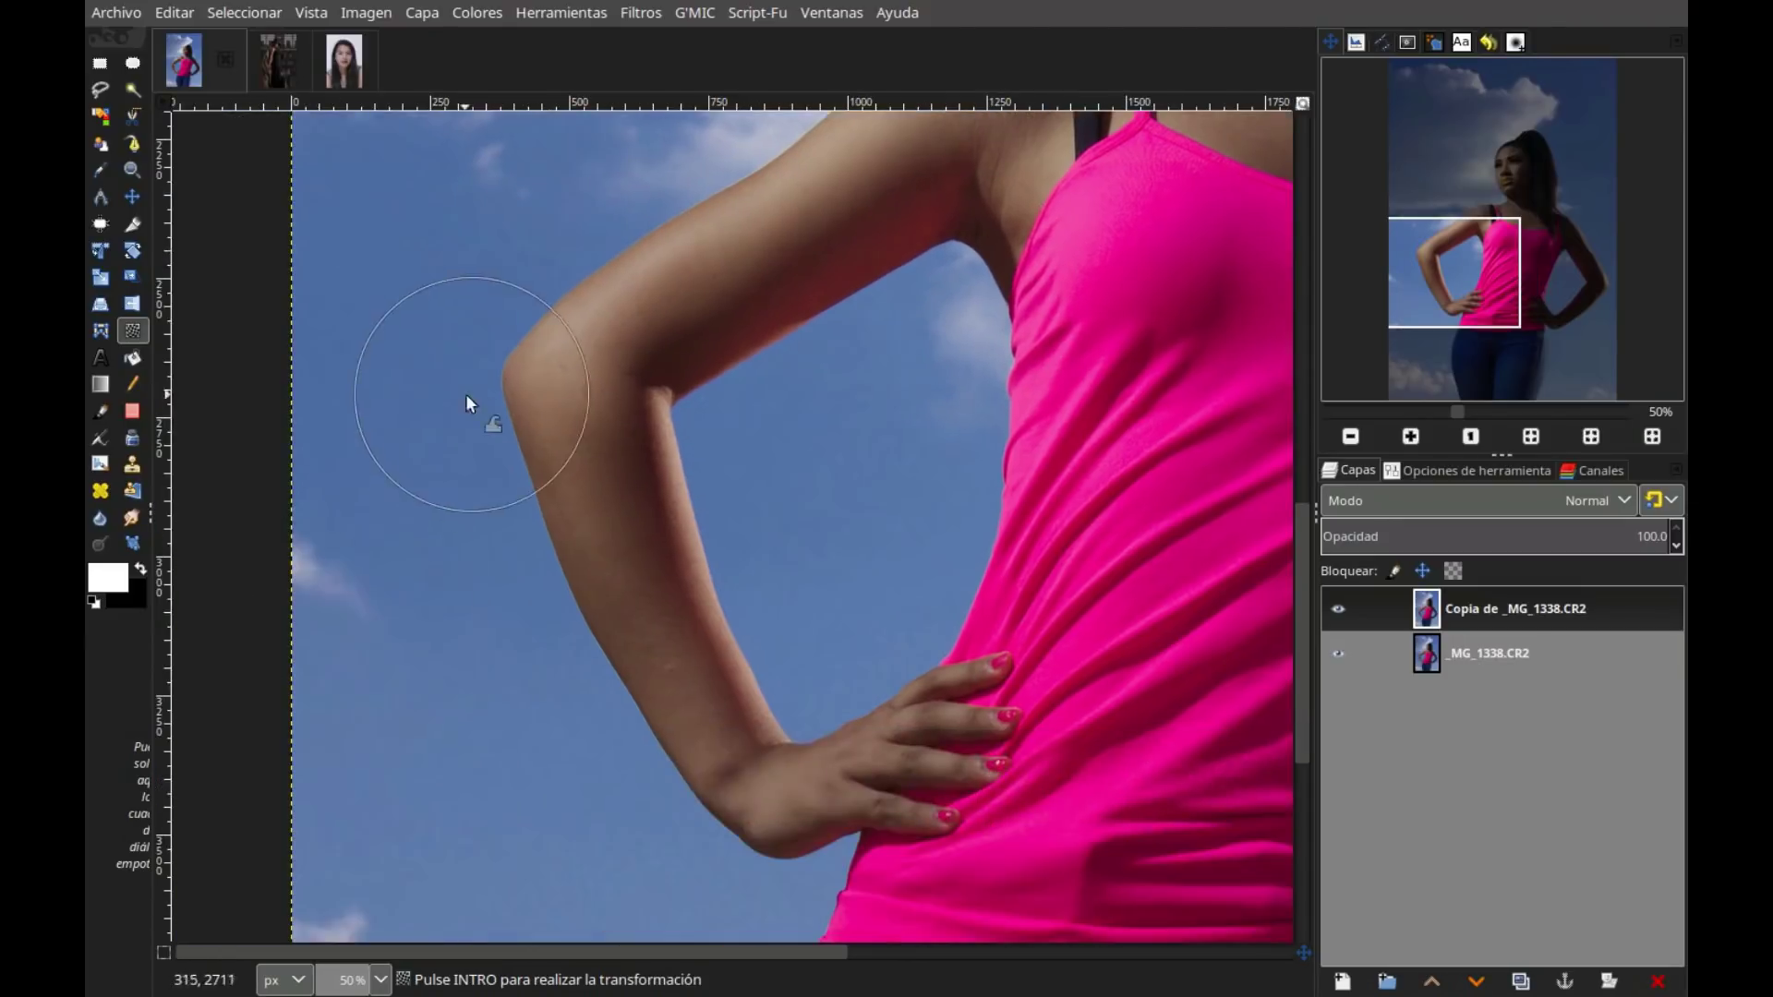
pyautogui.moveTo(586, 667); pyautogui.dragTo(719, 840)
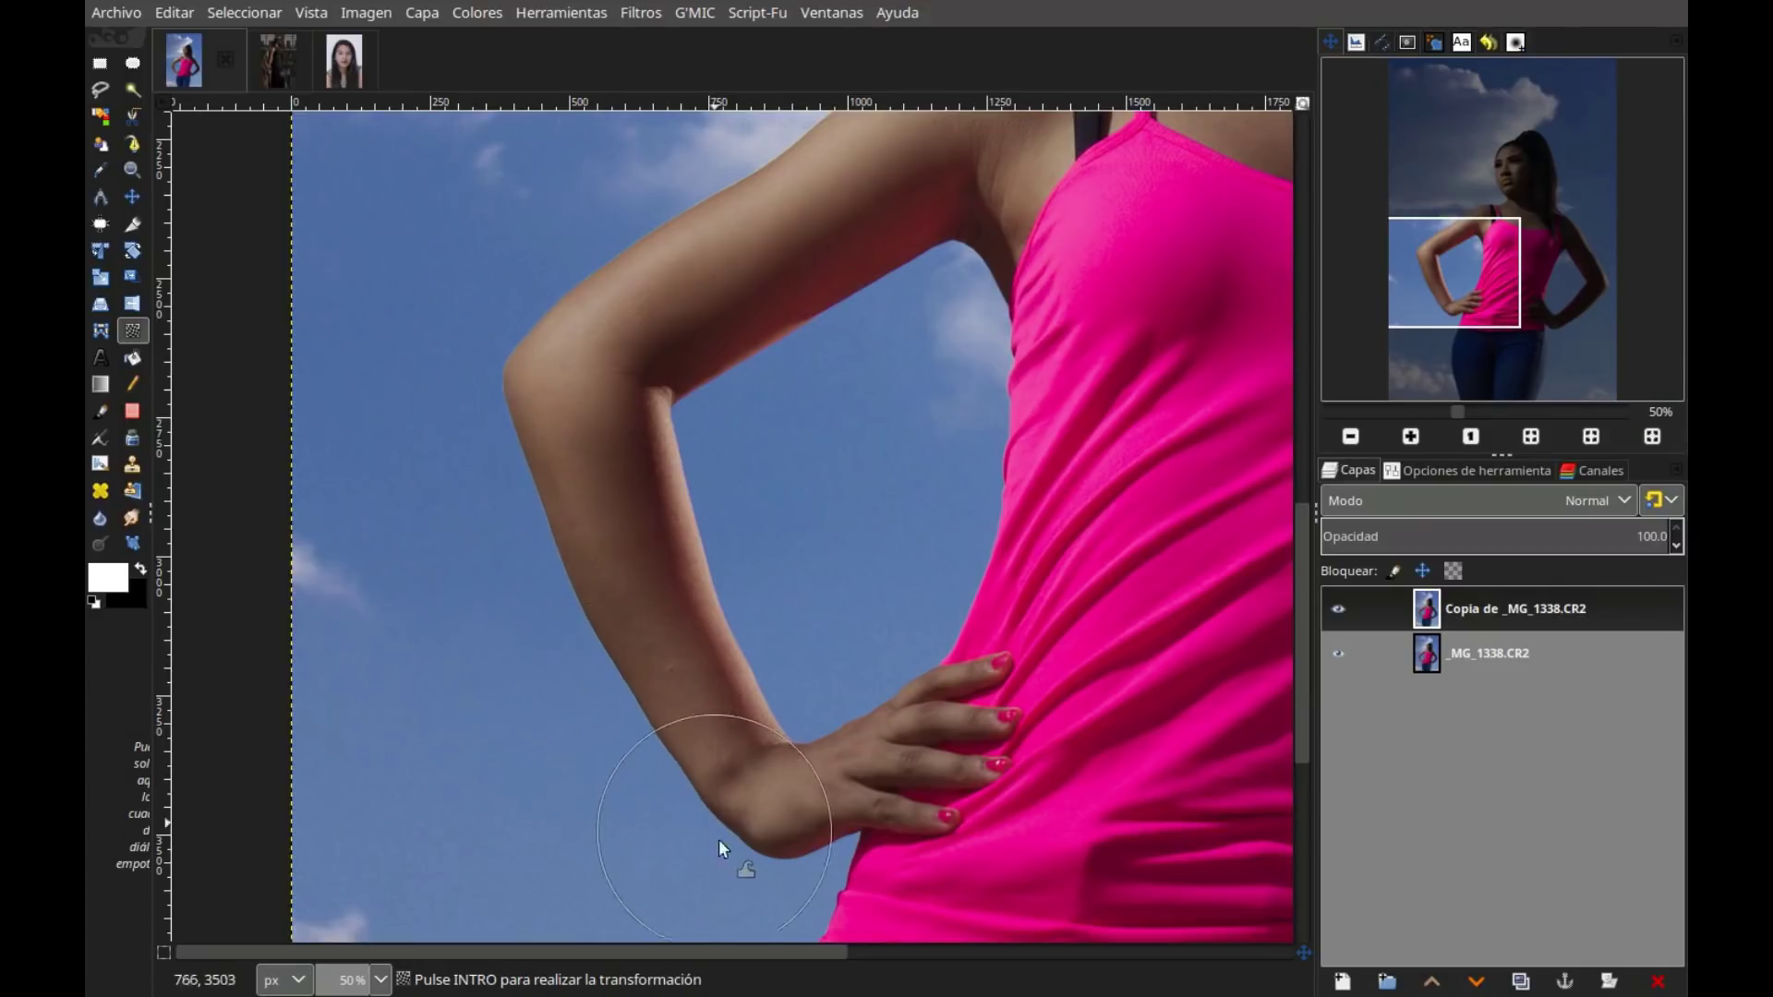
pyautogui.moveTo(713, 430); pyautogui.dragTo(545, 716)
pyautogui.press('Return')
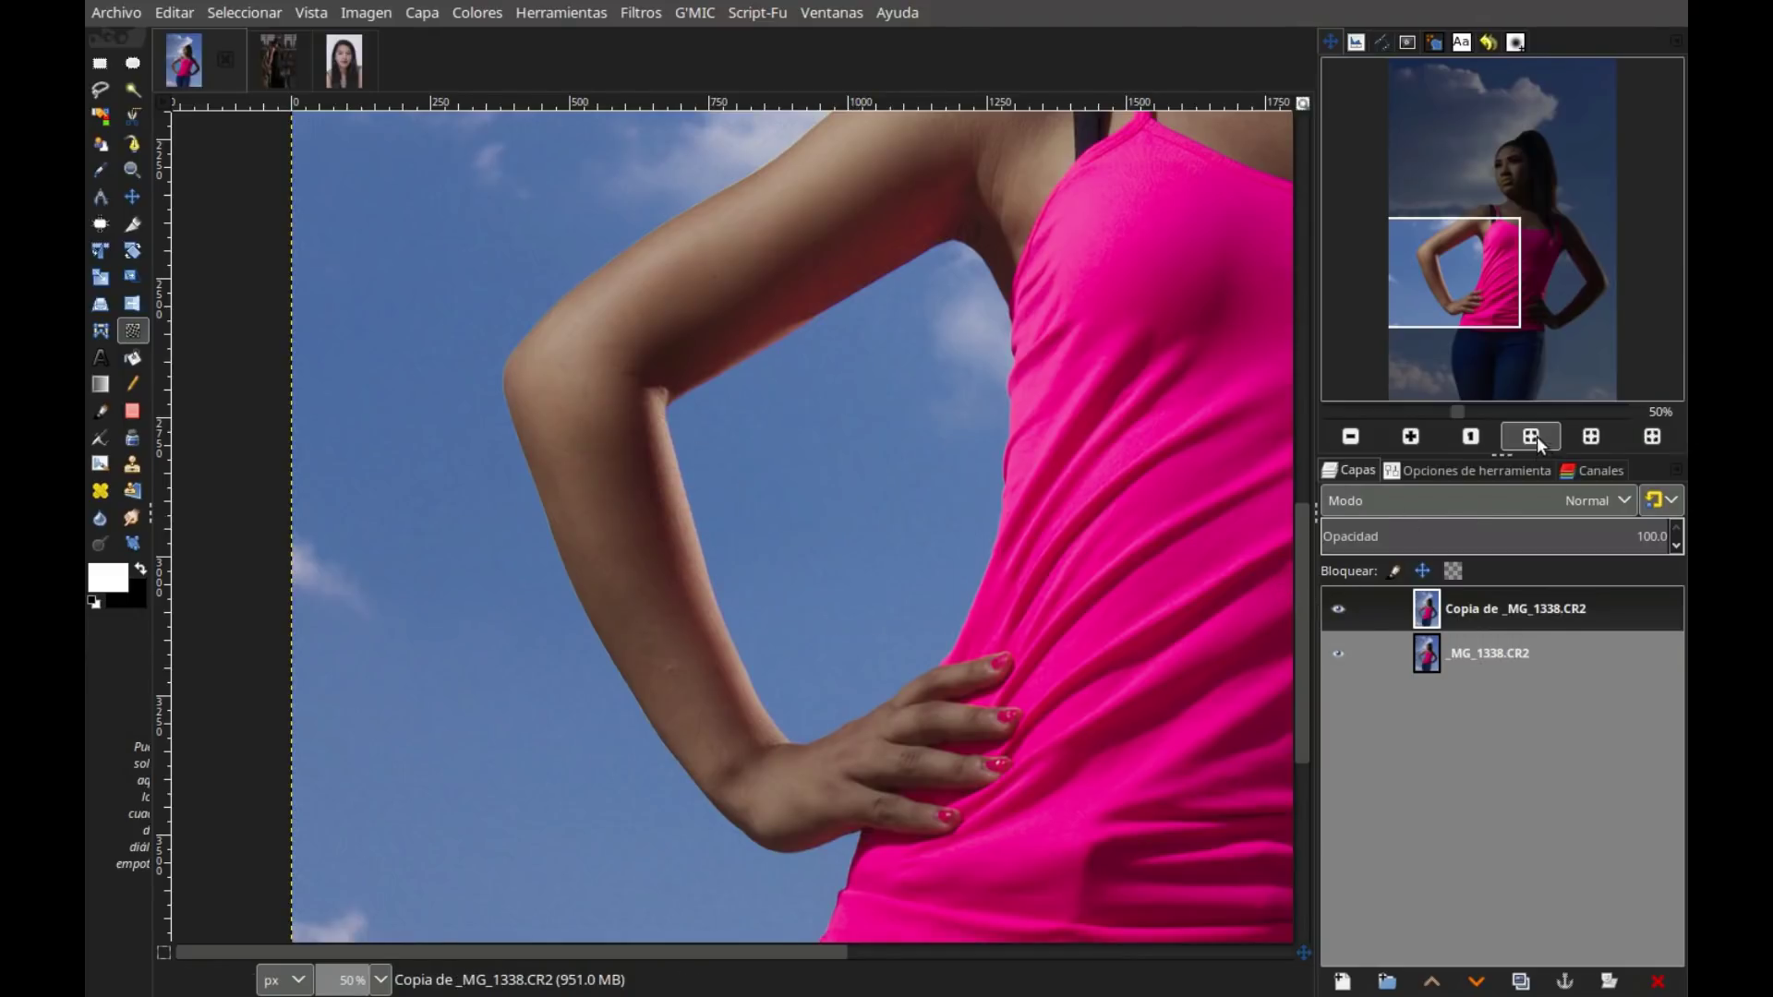
# Fit the whole portrait and toggle the copy layer off and on against the original
pyautogui.click(1531, 436)
pyautogui.click(1338, 608)
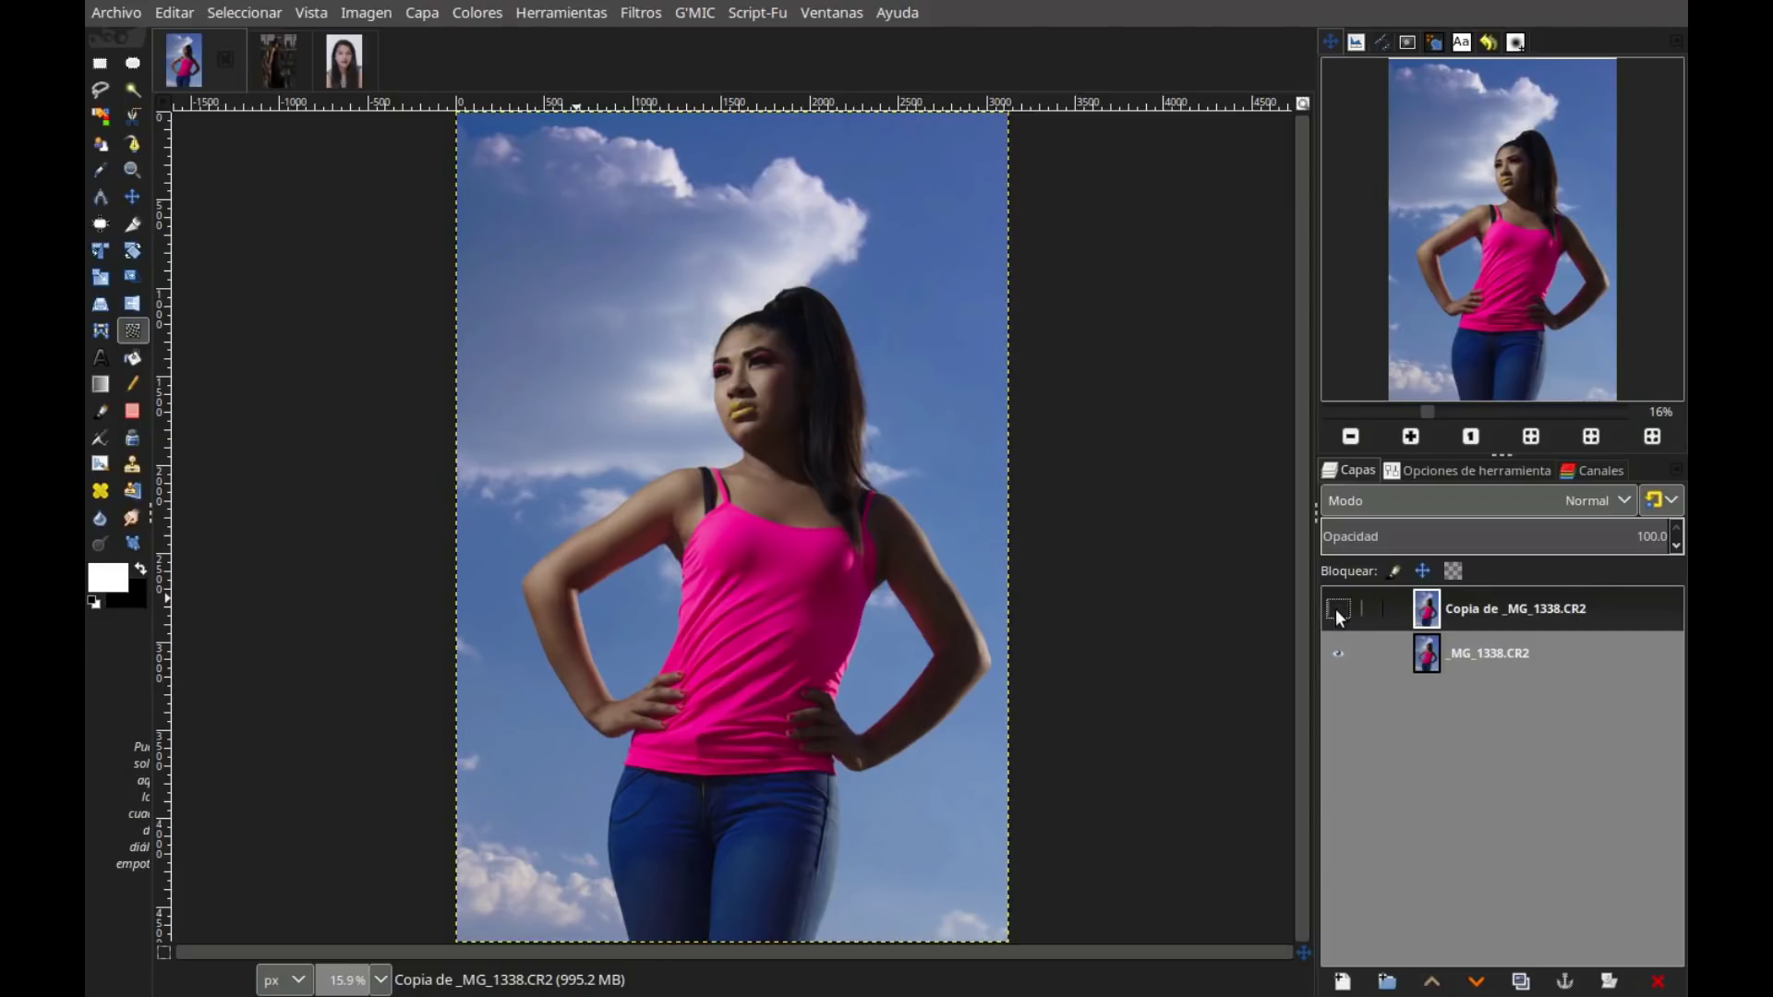
pyautogui.click(1336, 608)
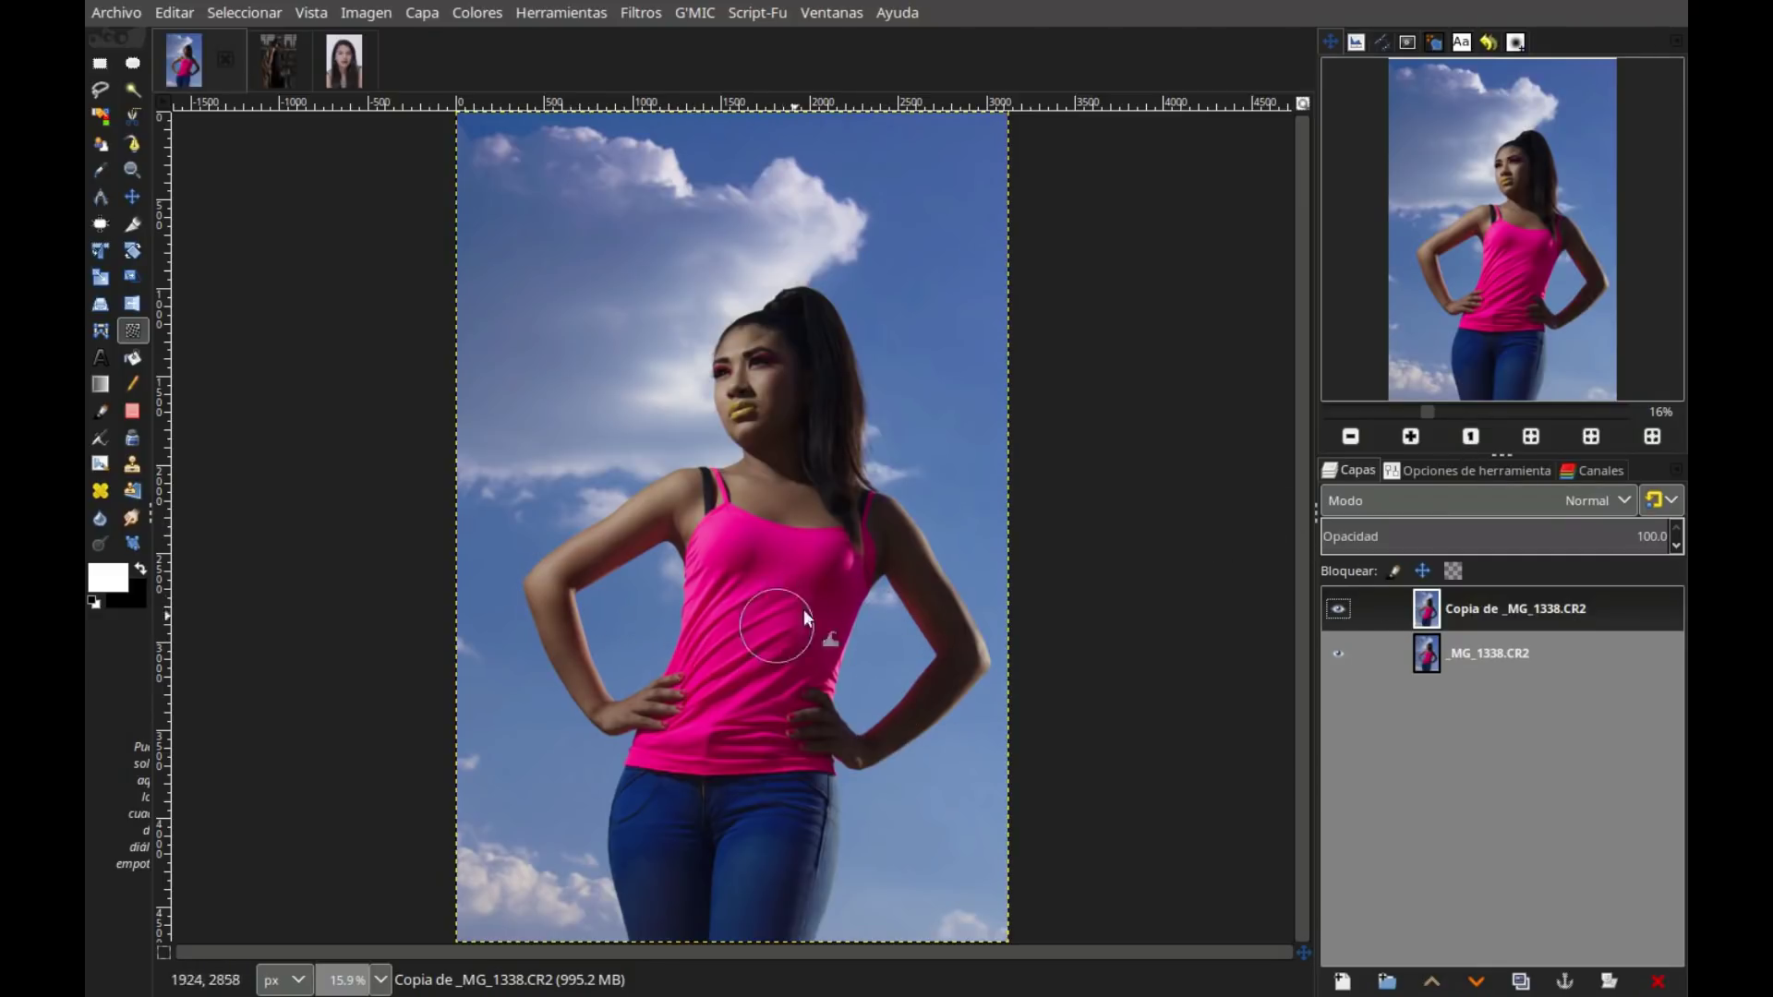
pyautogui.click(1471, 436)
pyautogui.moveTo(1515, 277)
pyautogui.mouseDown()
pyautogui.moveTo(1478, 275)
pyautogui.moveTo(1507, 382)
pyautogui.mouseUp()
# Lower the warp brush to 403.15 and slim the waist edge near the right elbow
pyautogui.click(1350, 436)
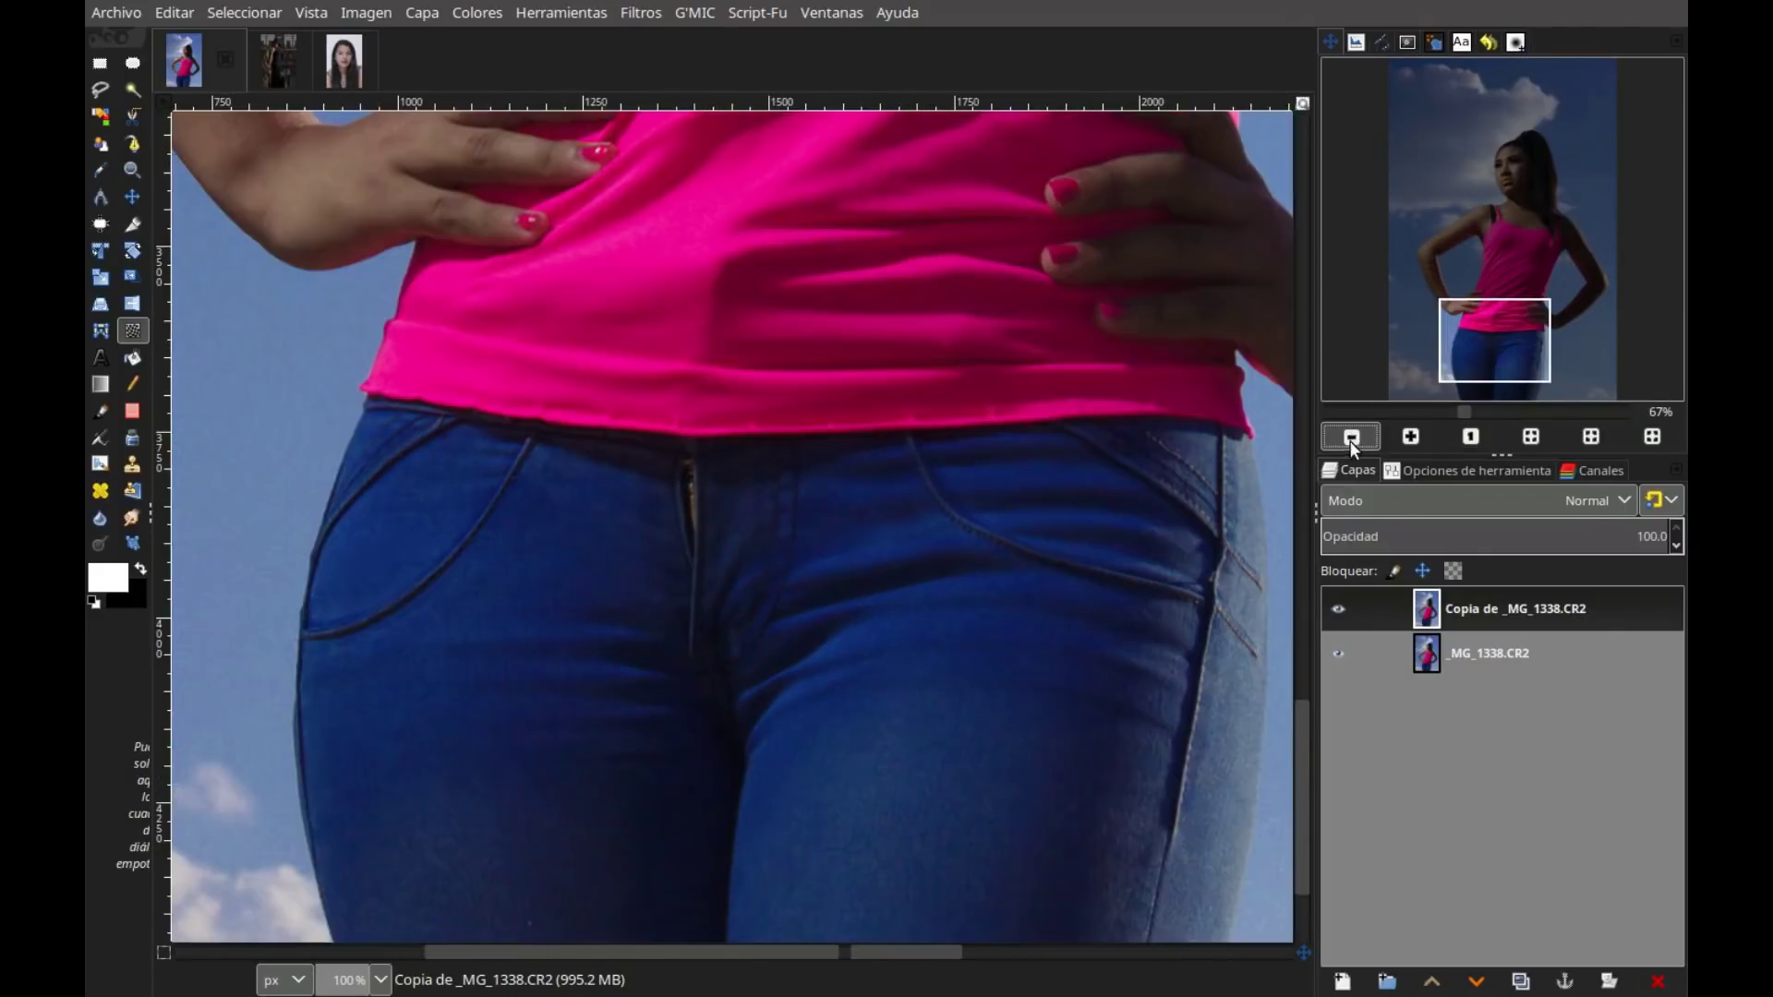
pyautogui.moveTo(1501, 359); pyautogui.dragTo(1512, 371)
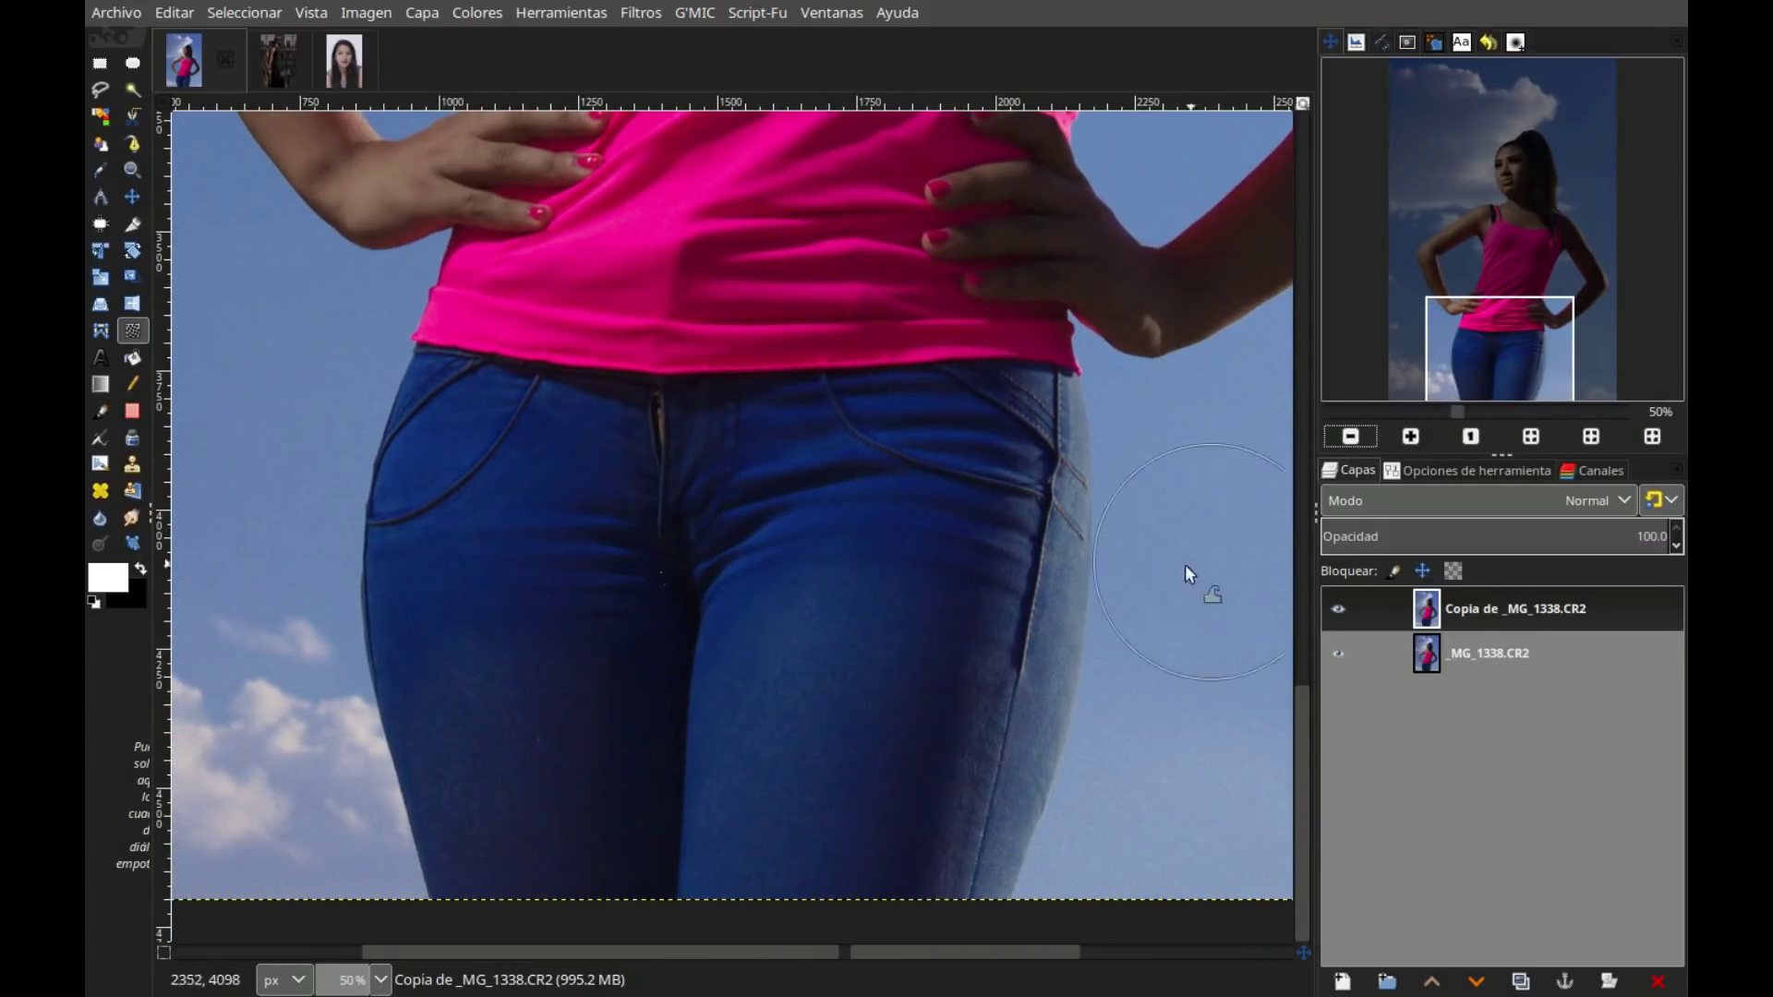
pyautogui.click(1475, 470)
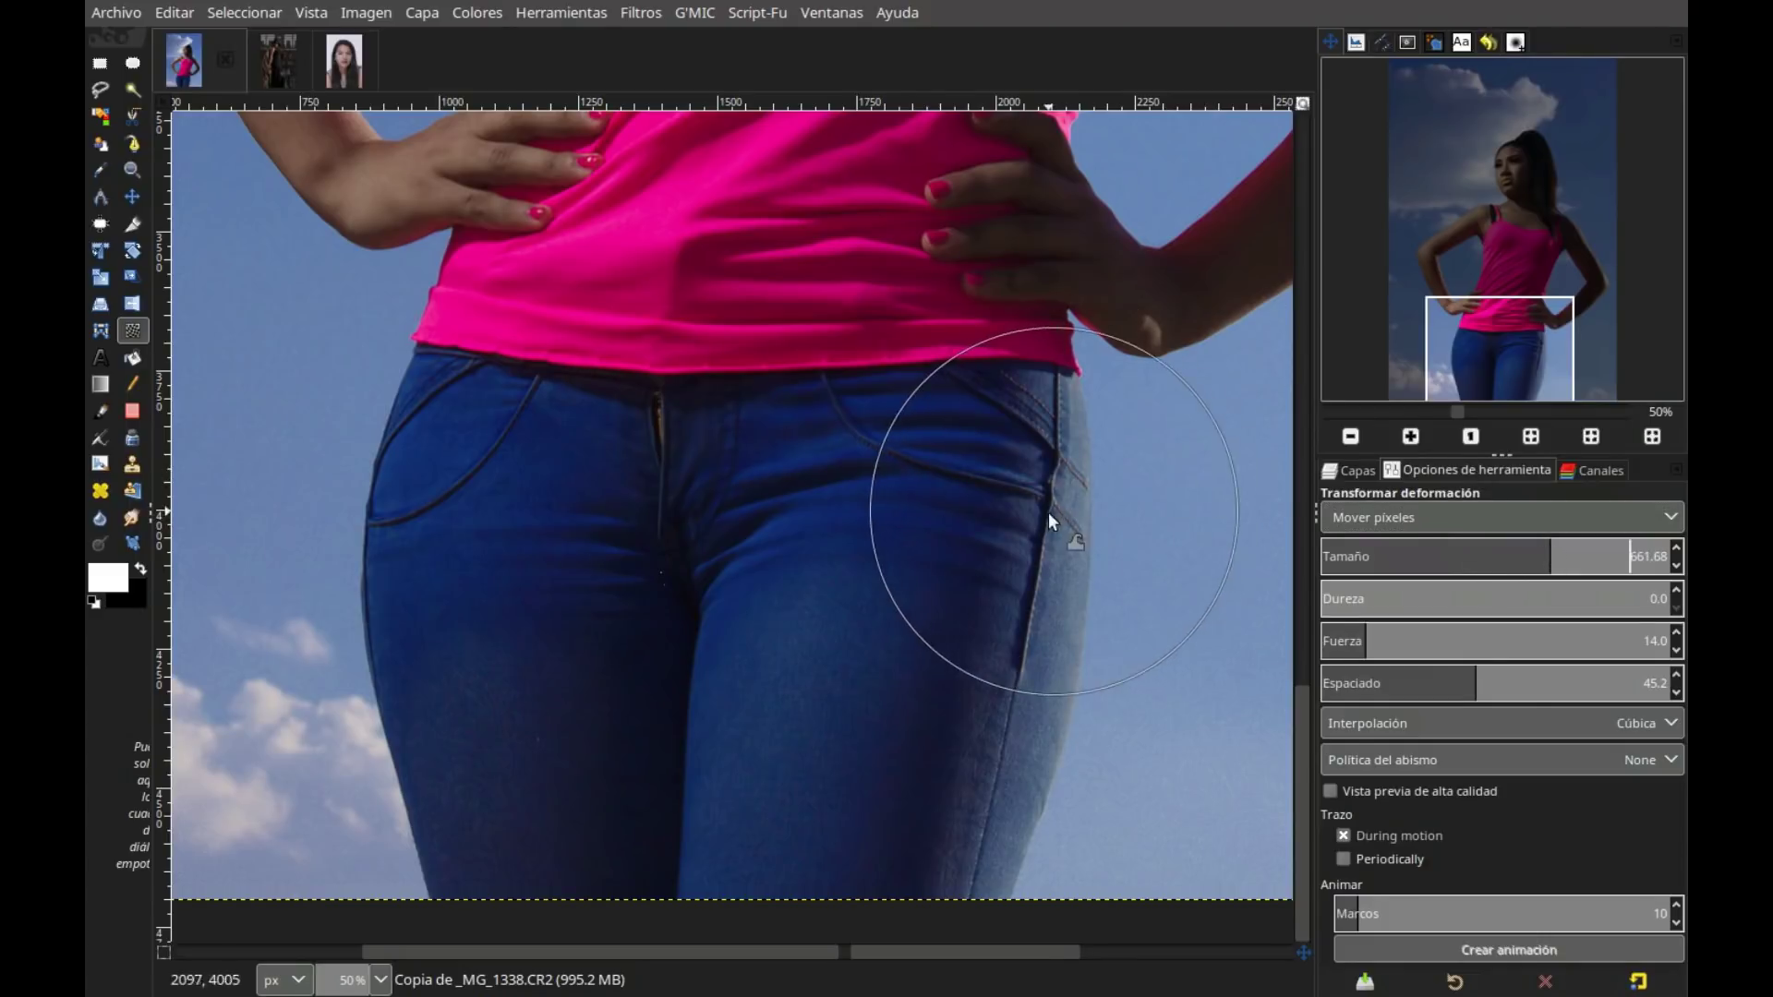
pyautogui.click(1459, 555)
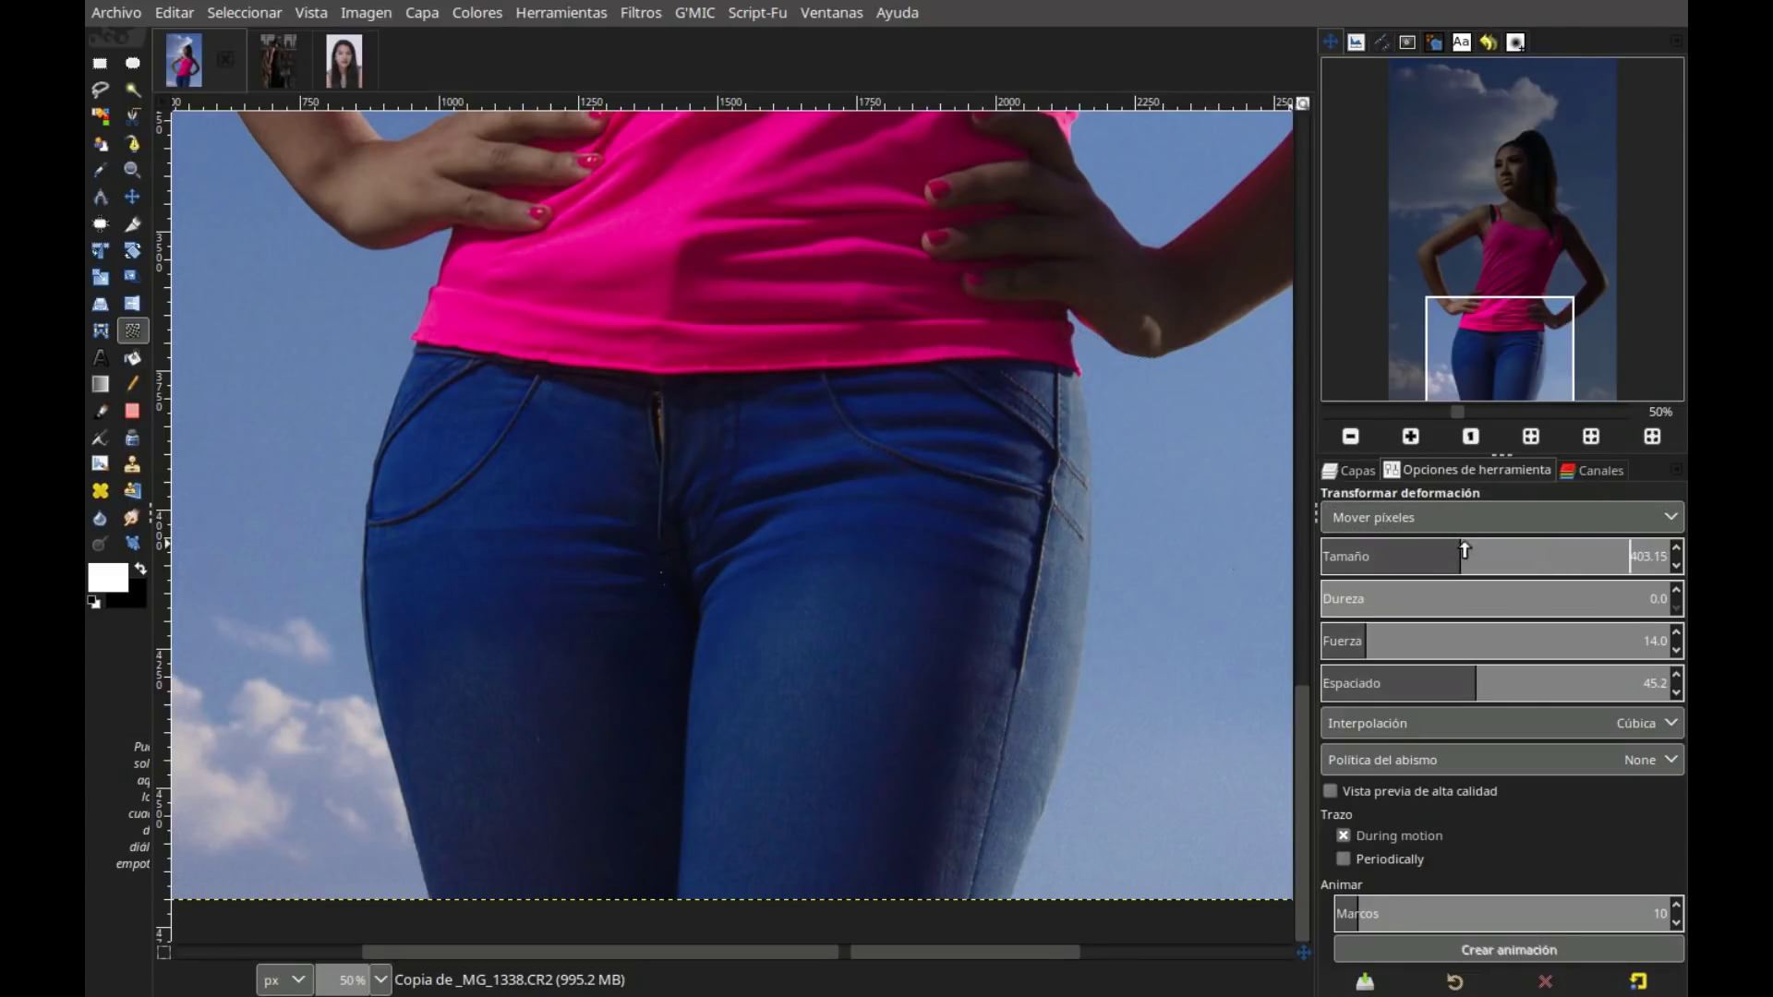
pyautogui.scroll(3, 913, 573)
pyautogui.hscroll(5, 912, 572)
pyautogui.moveTo(913, 572)
pyautogui.mouseDown()
pyautogui.moveTo(909, 520)
pyautogui.moveTo(772, 702)
pyautogui.moveTo(764, 764)
pyautogui.moveTo(878, 525)
pyautogui.moveTo(879, 548)
pyautogui.moveTo(908, 546)
pyautogui.mouseUp()
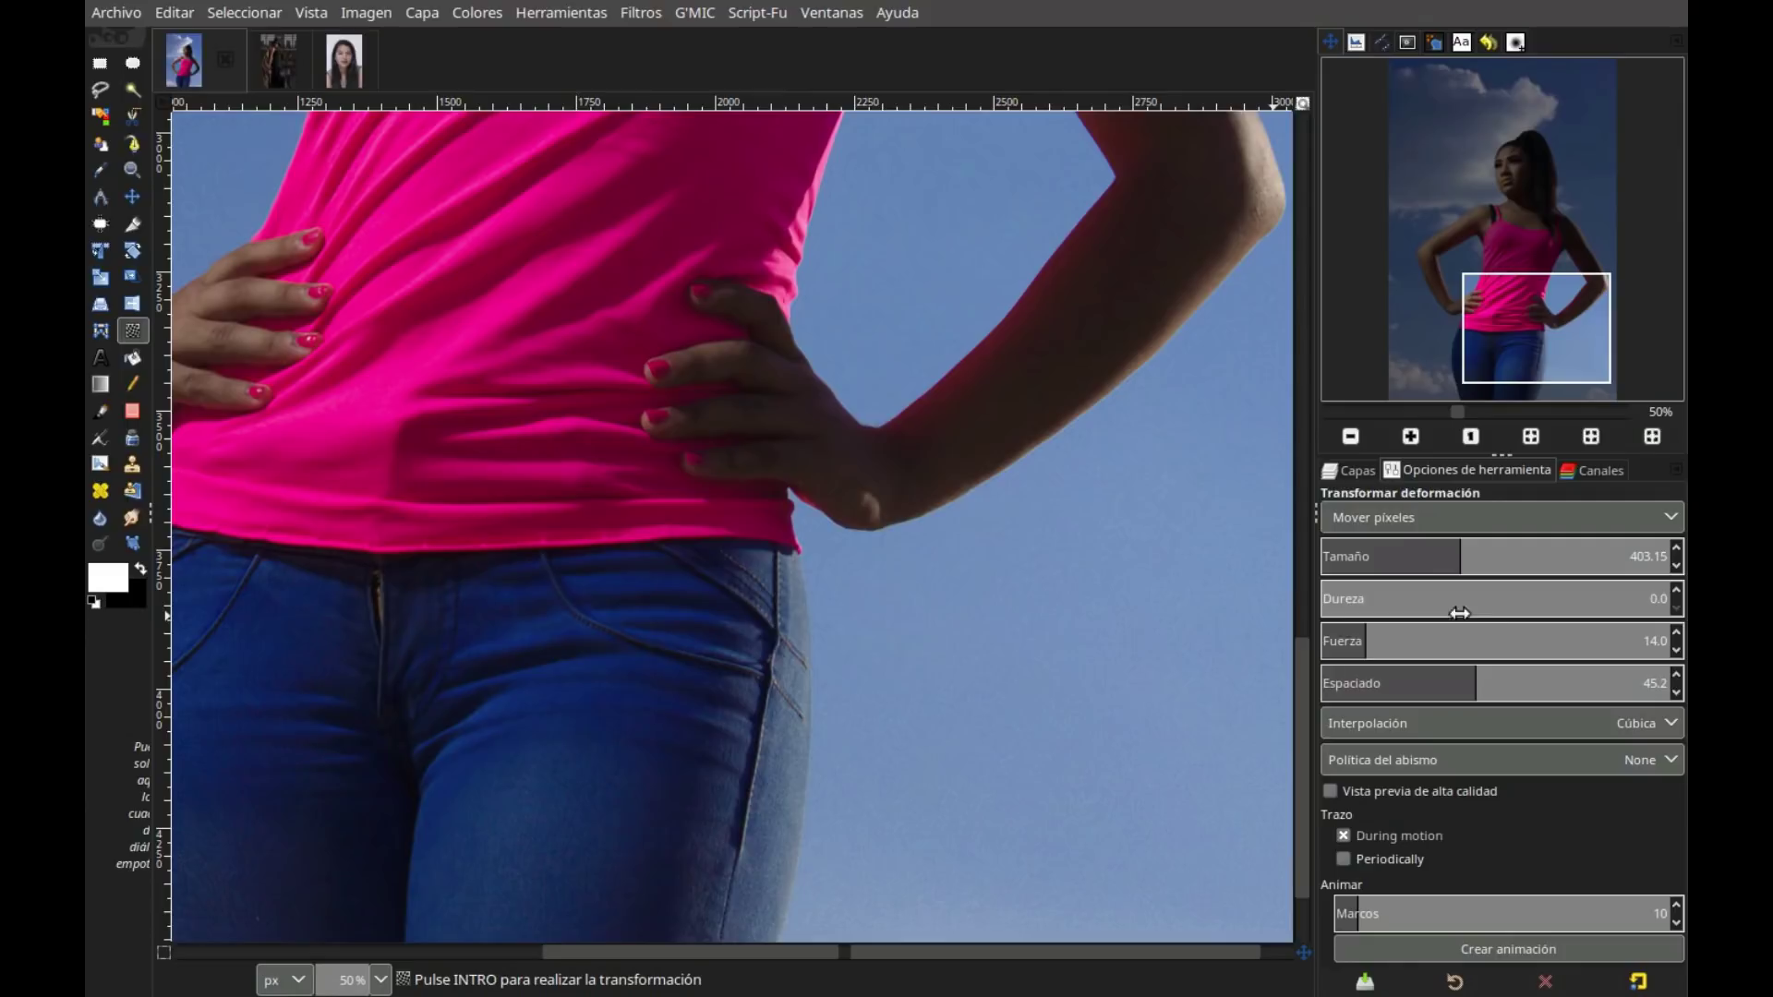
# Enlarge the warp brush to 706.36 and push the right jeans hip outward
pyautogui.click(1540, 559)
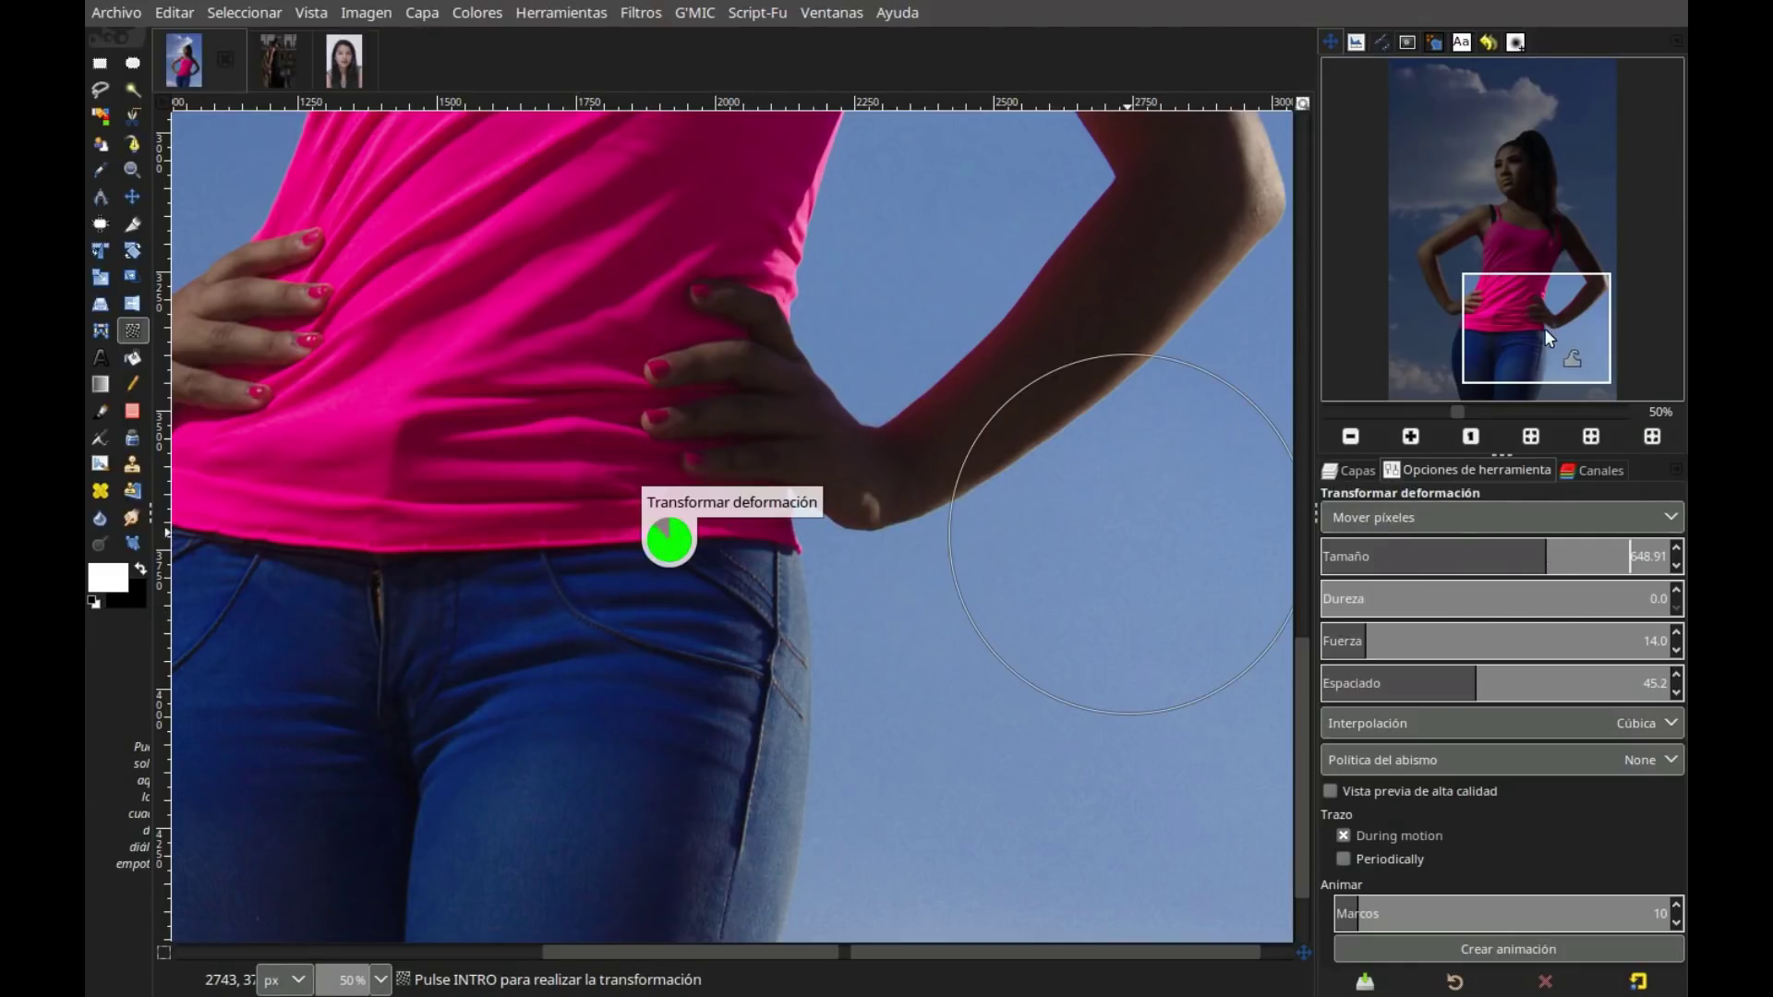
pyautogui.moveTo(1545, 329); pyautogui.dragTo(1542, 346)
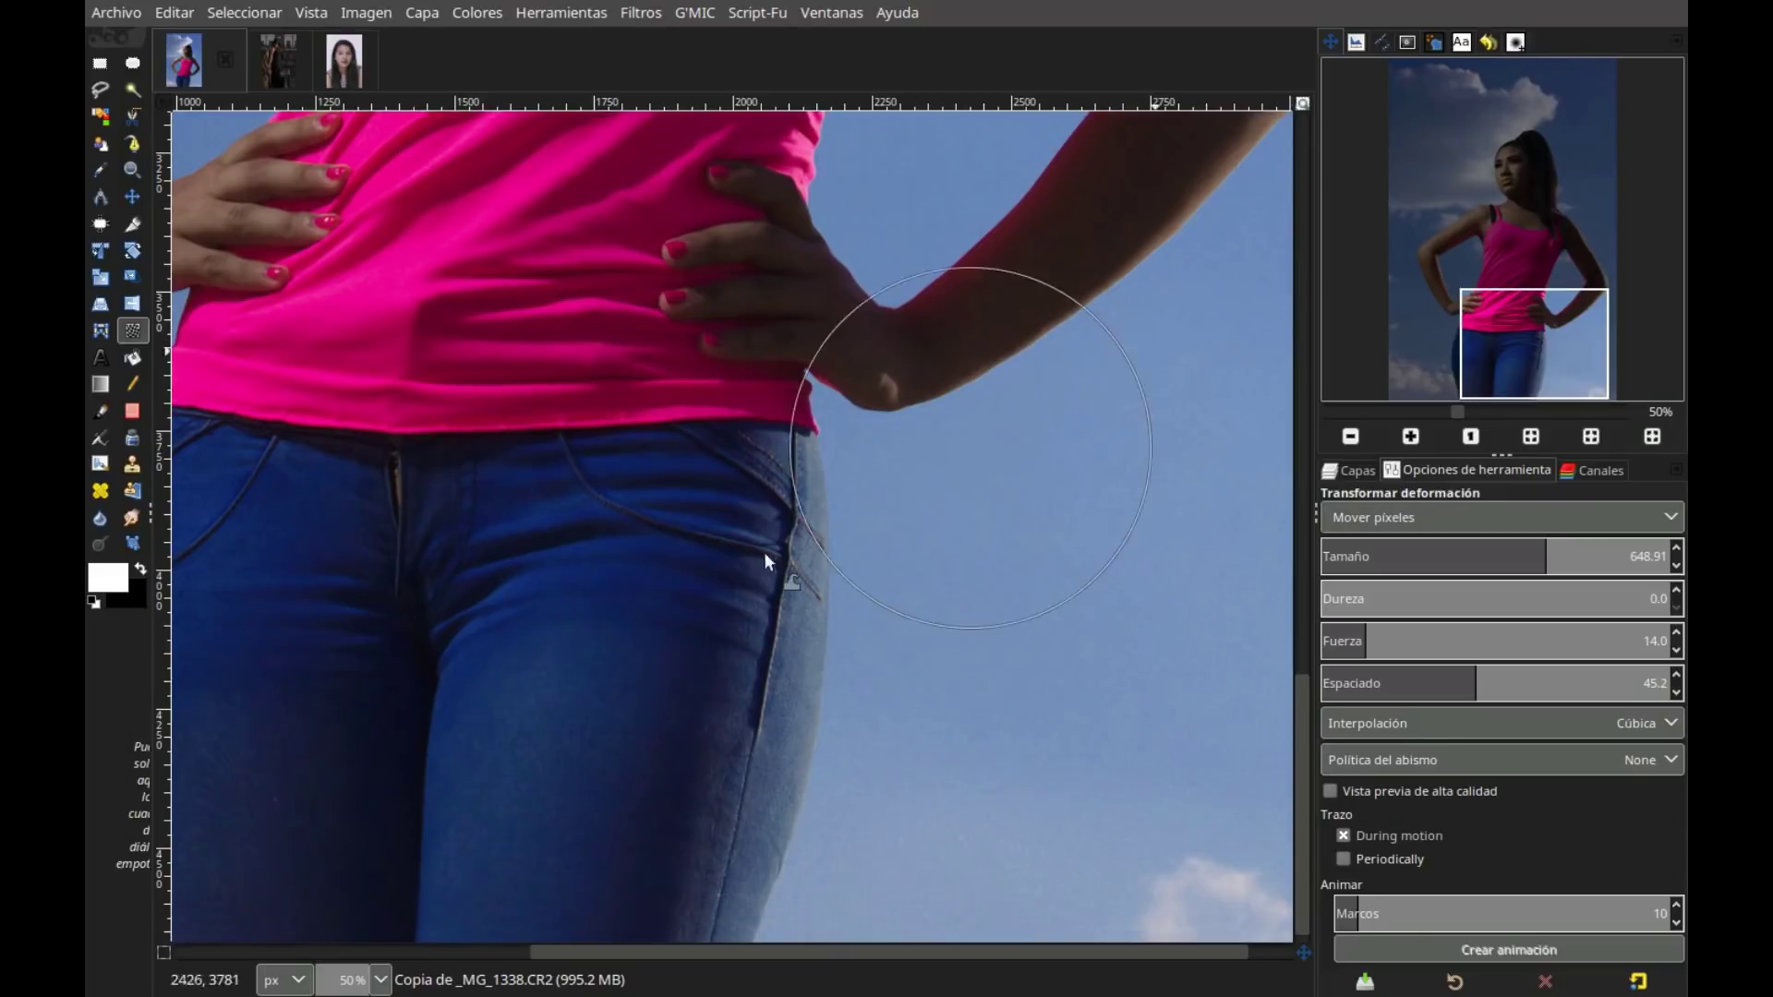
pyautogui.click(1566, 554)
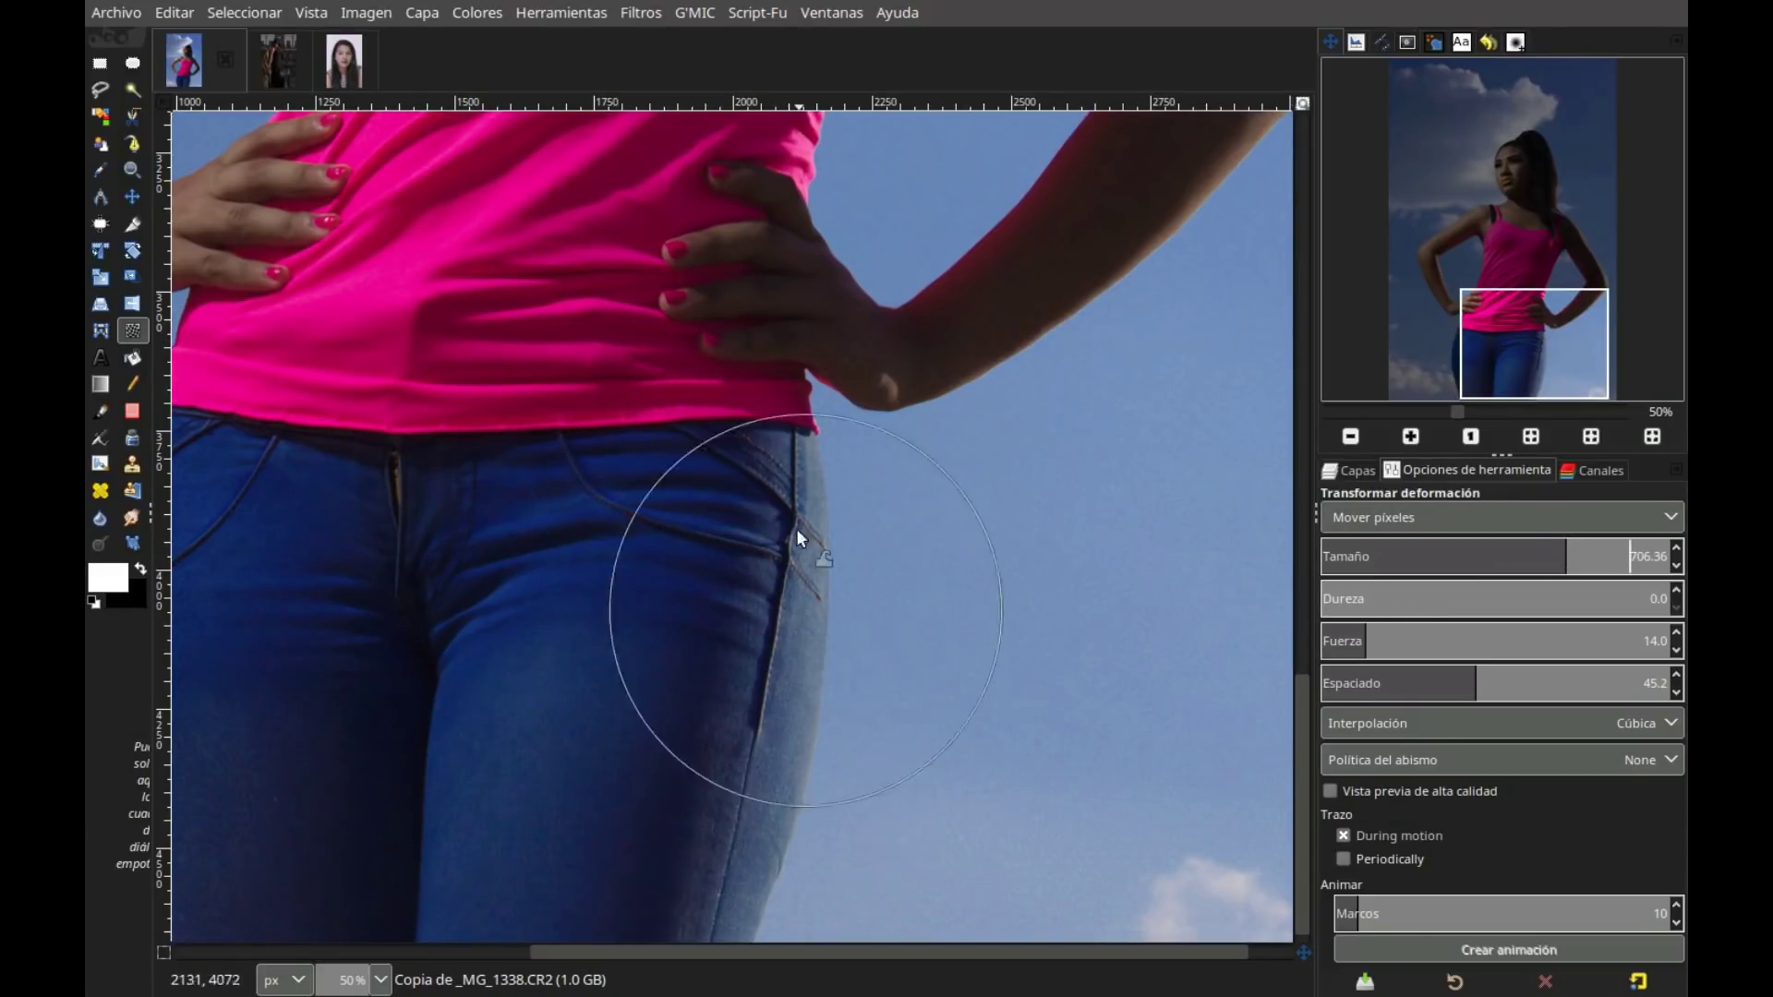
pyautogui.moveTo(768, 506); pyautogui.dragTo(794, 512)
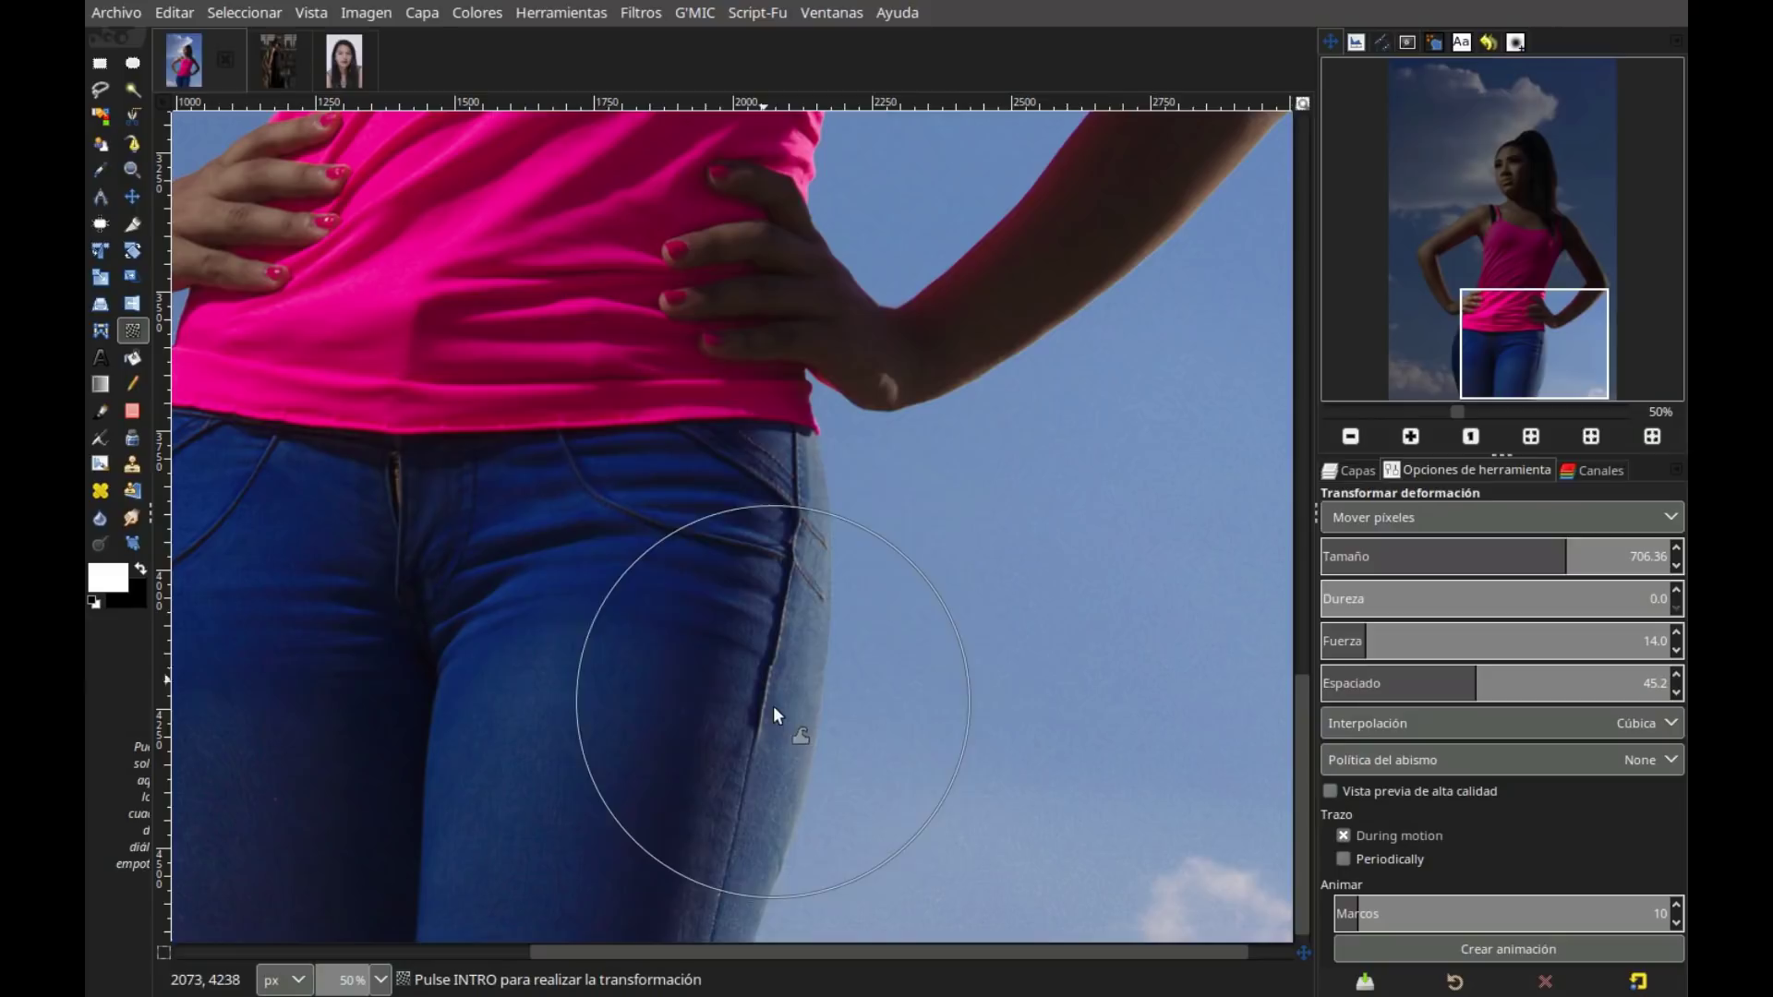
pyautogui.moveTo(774, 707)
pyautogui.mouseDown()
pyautogui.moveTo(807, 737)
pyautogui.moveTo(831, 674)
pyautogui.mouseUp()
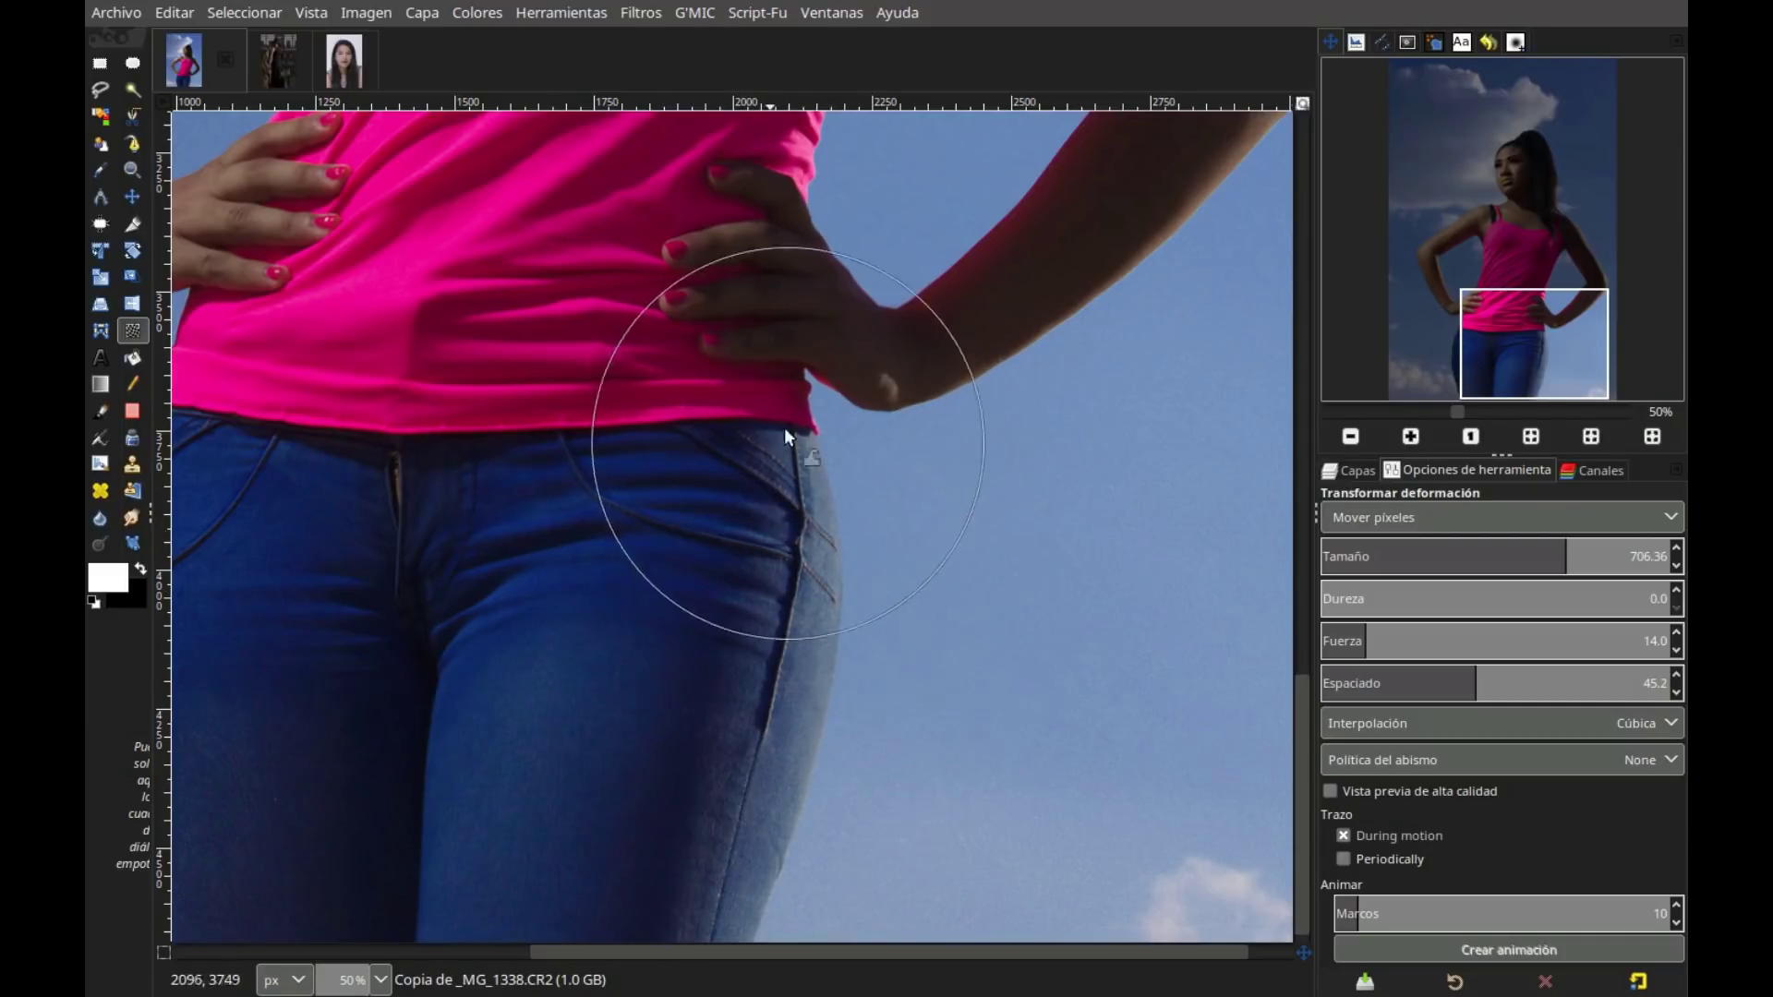
# Push out the left hip, apply the warp, fit the portrait and hide the copy
pyautogui.hscroll(-5, 606, 419)
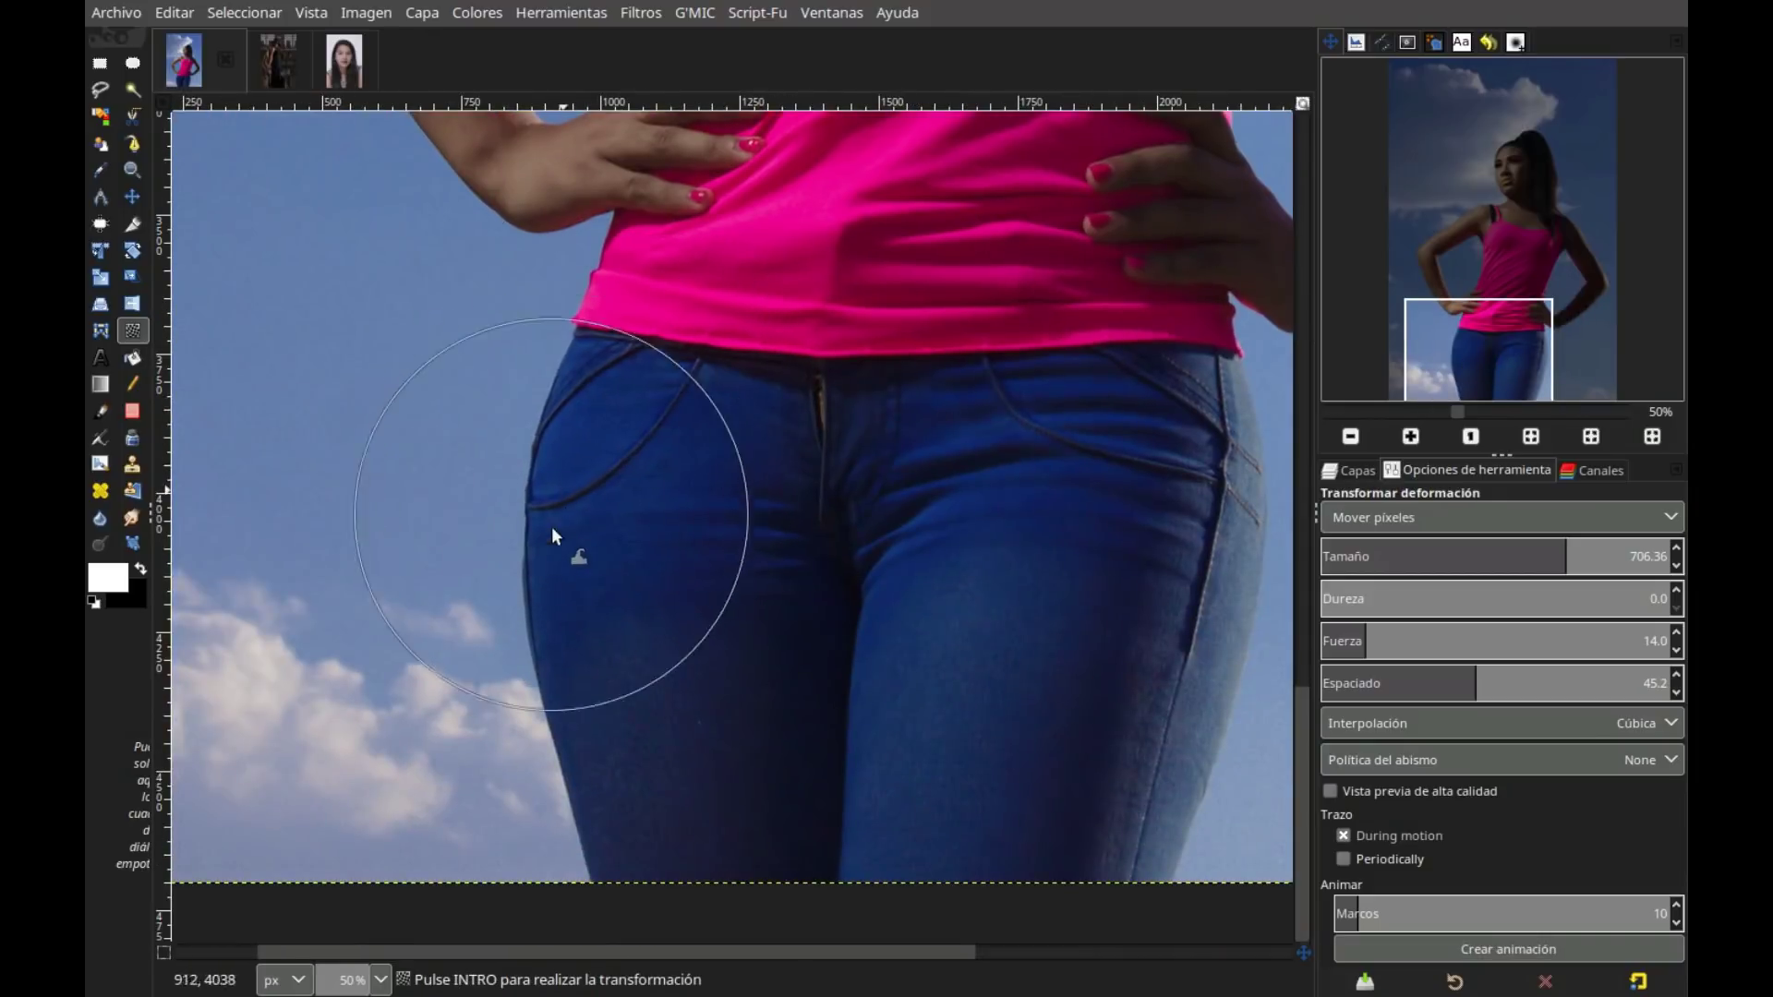
pyautogui.moveTo(552, 526); pyautogui.dragTo(410, 517)
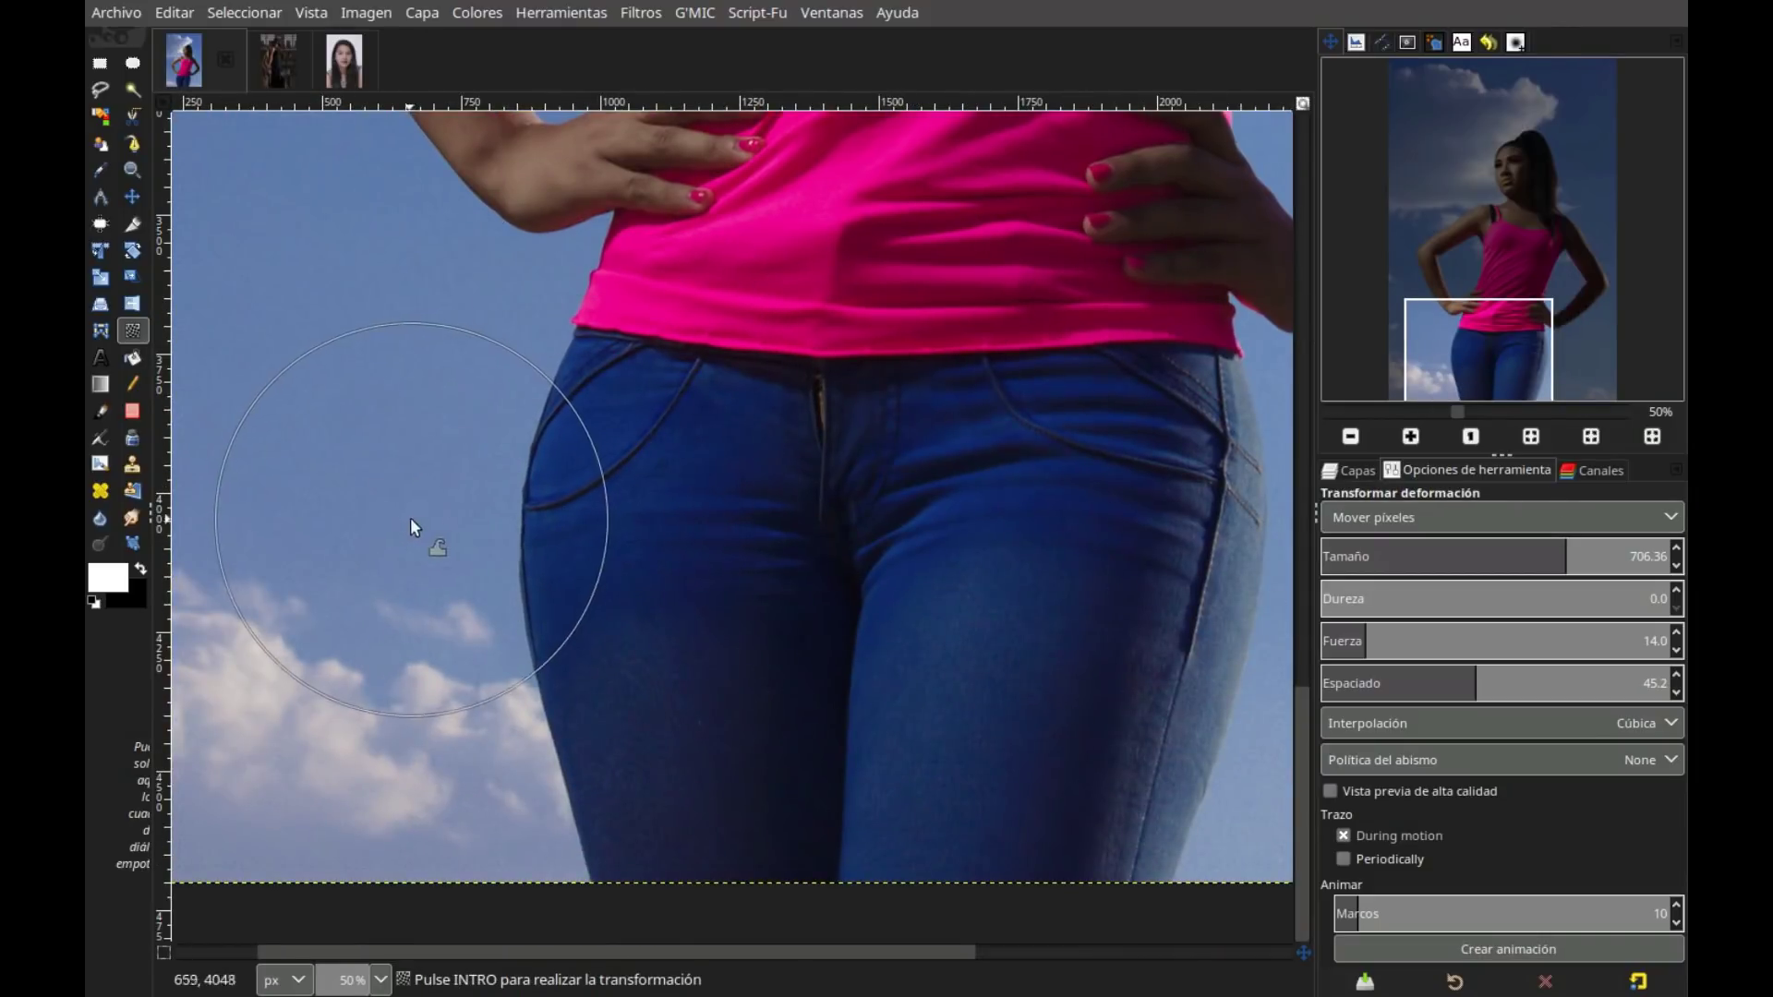
pyautogui.click(1351, 470)
pyautogui.hotkey('shift', 'ctrl', 'j')
pyautogui.click(1337, 609)
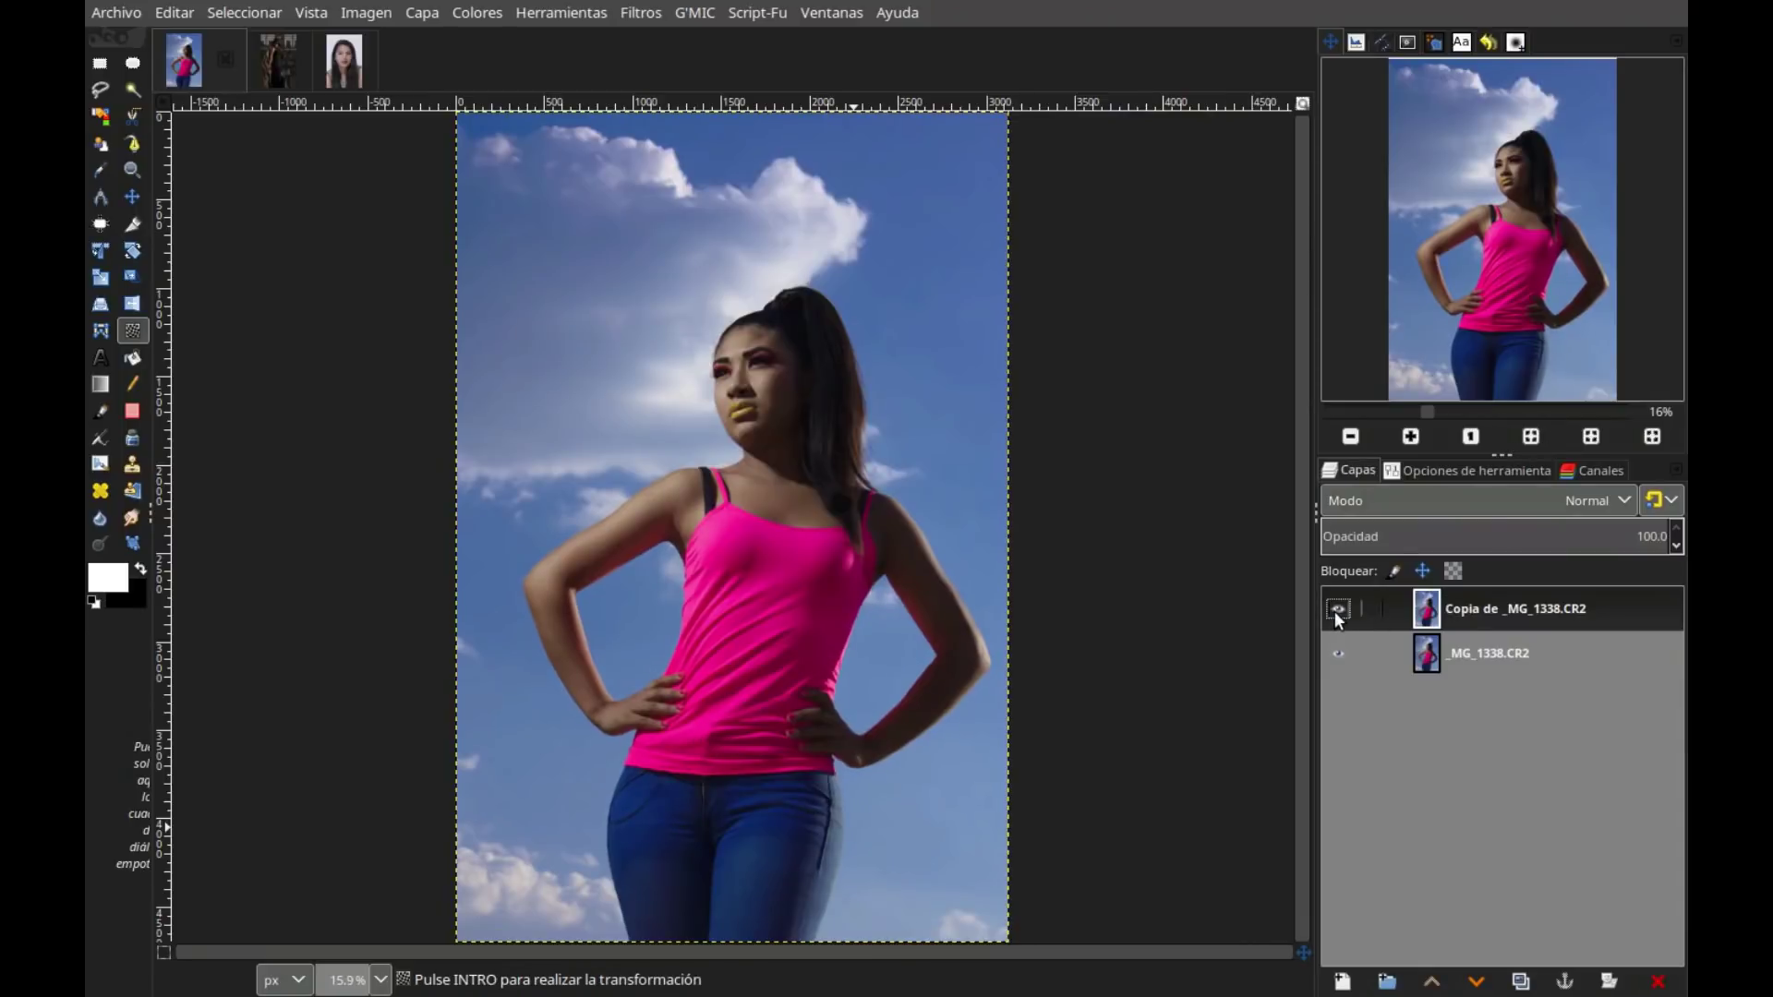
# Show the warped copy layer again and zoom to 50% on the chest
pyautogui.click(1337, 609)
pyautogui.click(1477, 470)
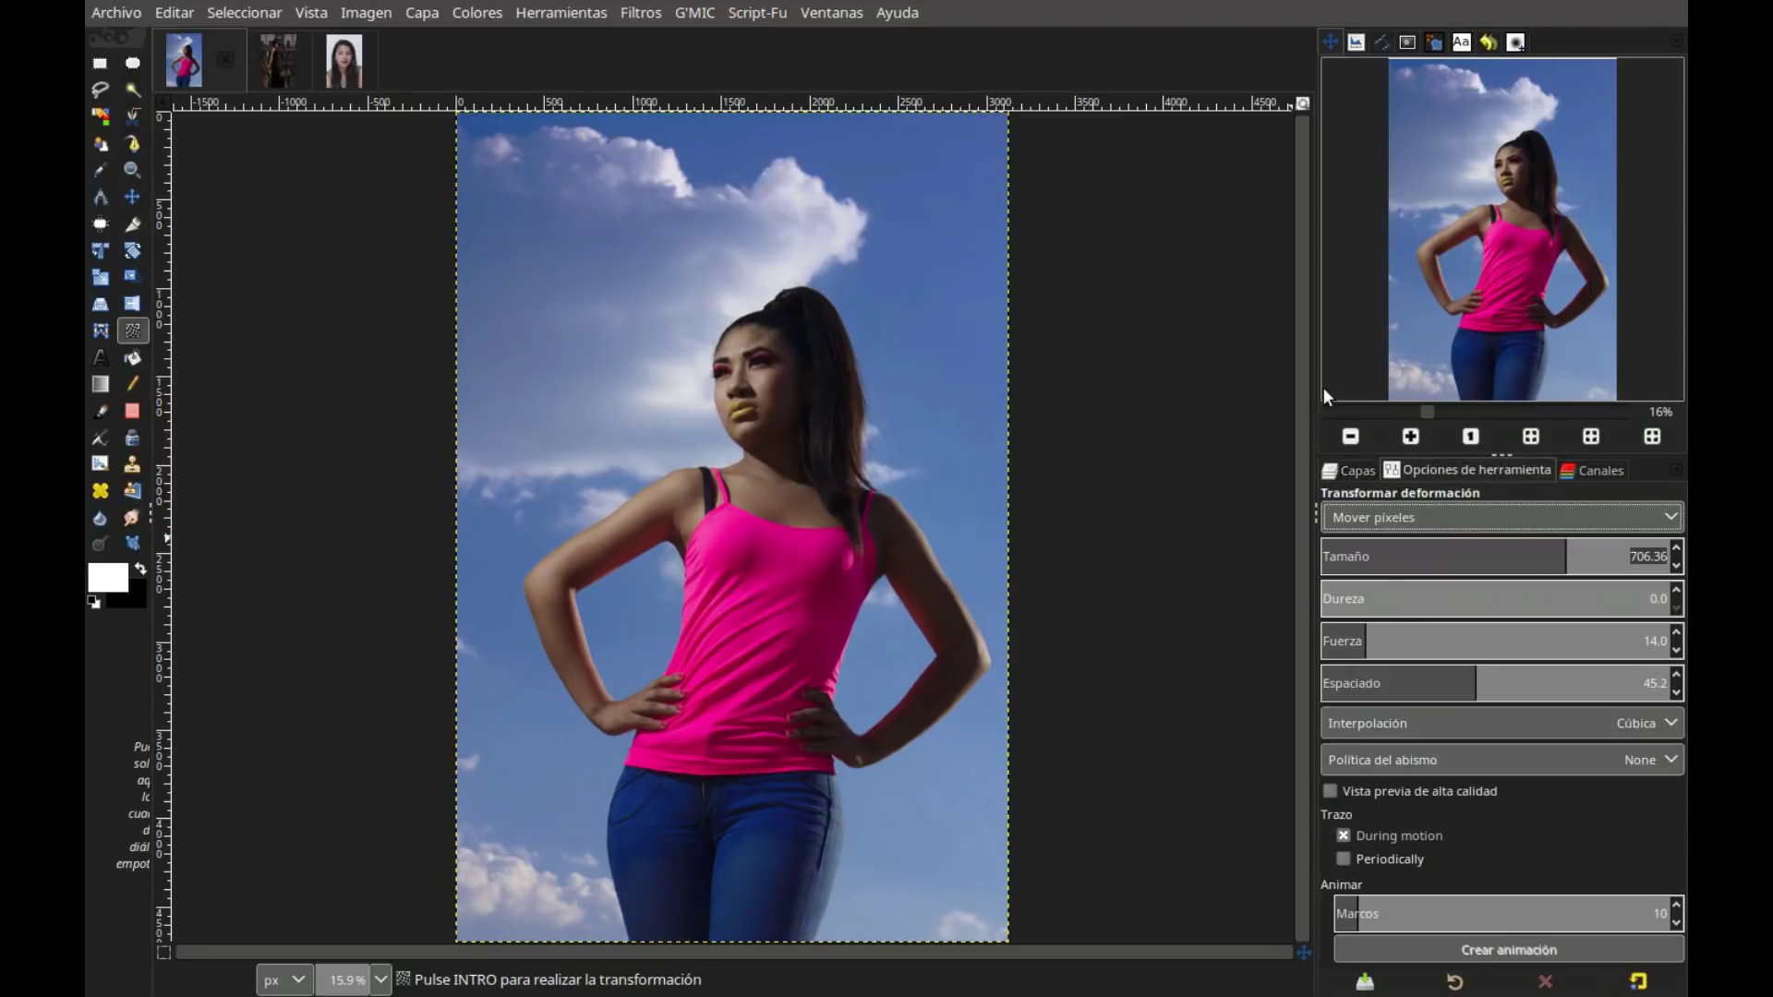
pyautogui.click(1413, 435)
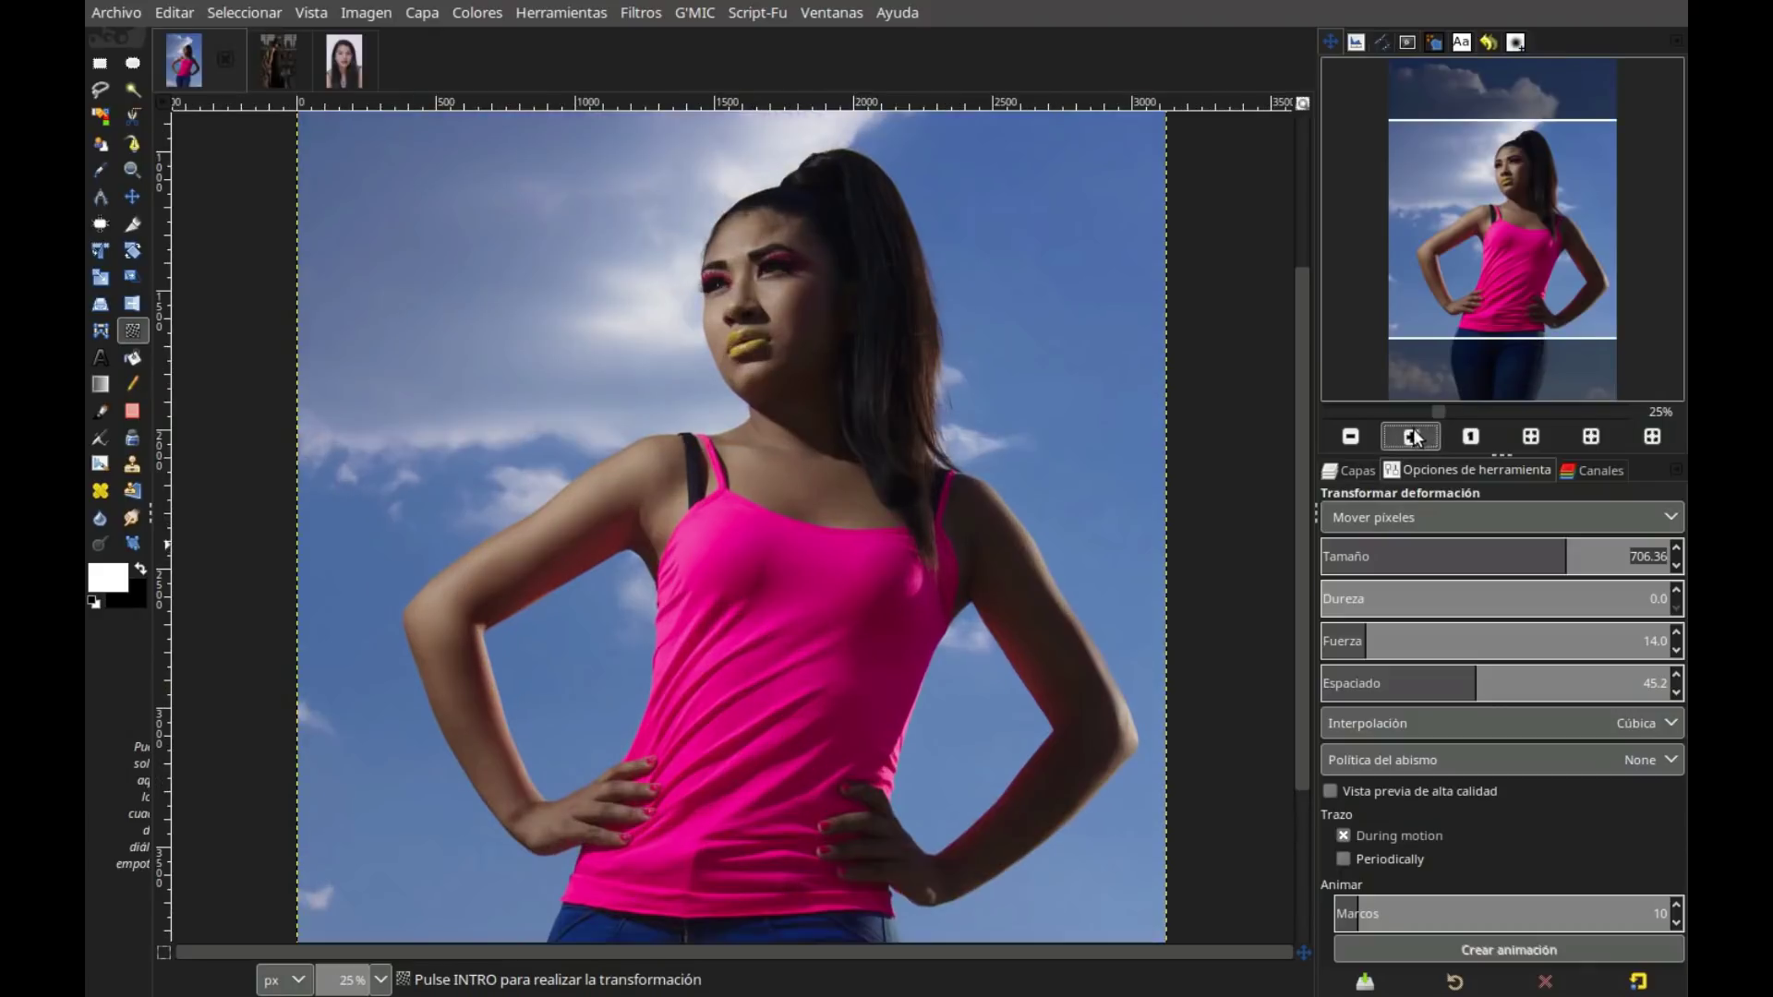
pyautogui.click(1413, 436)
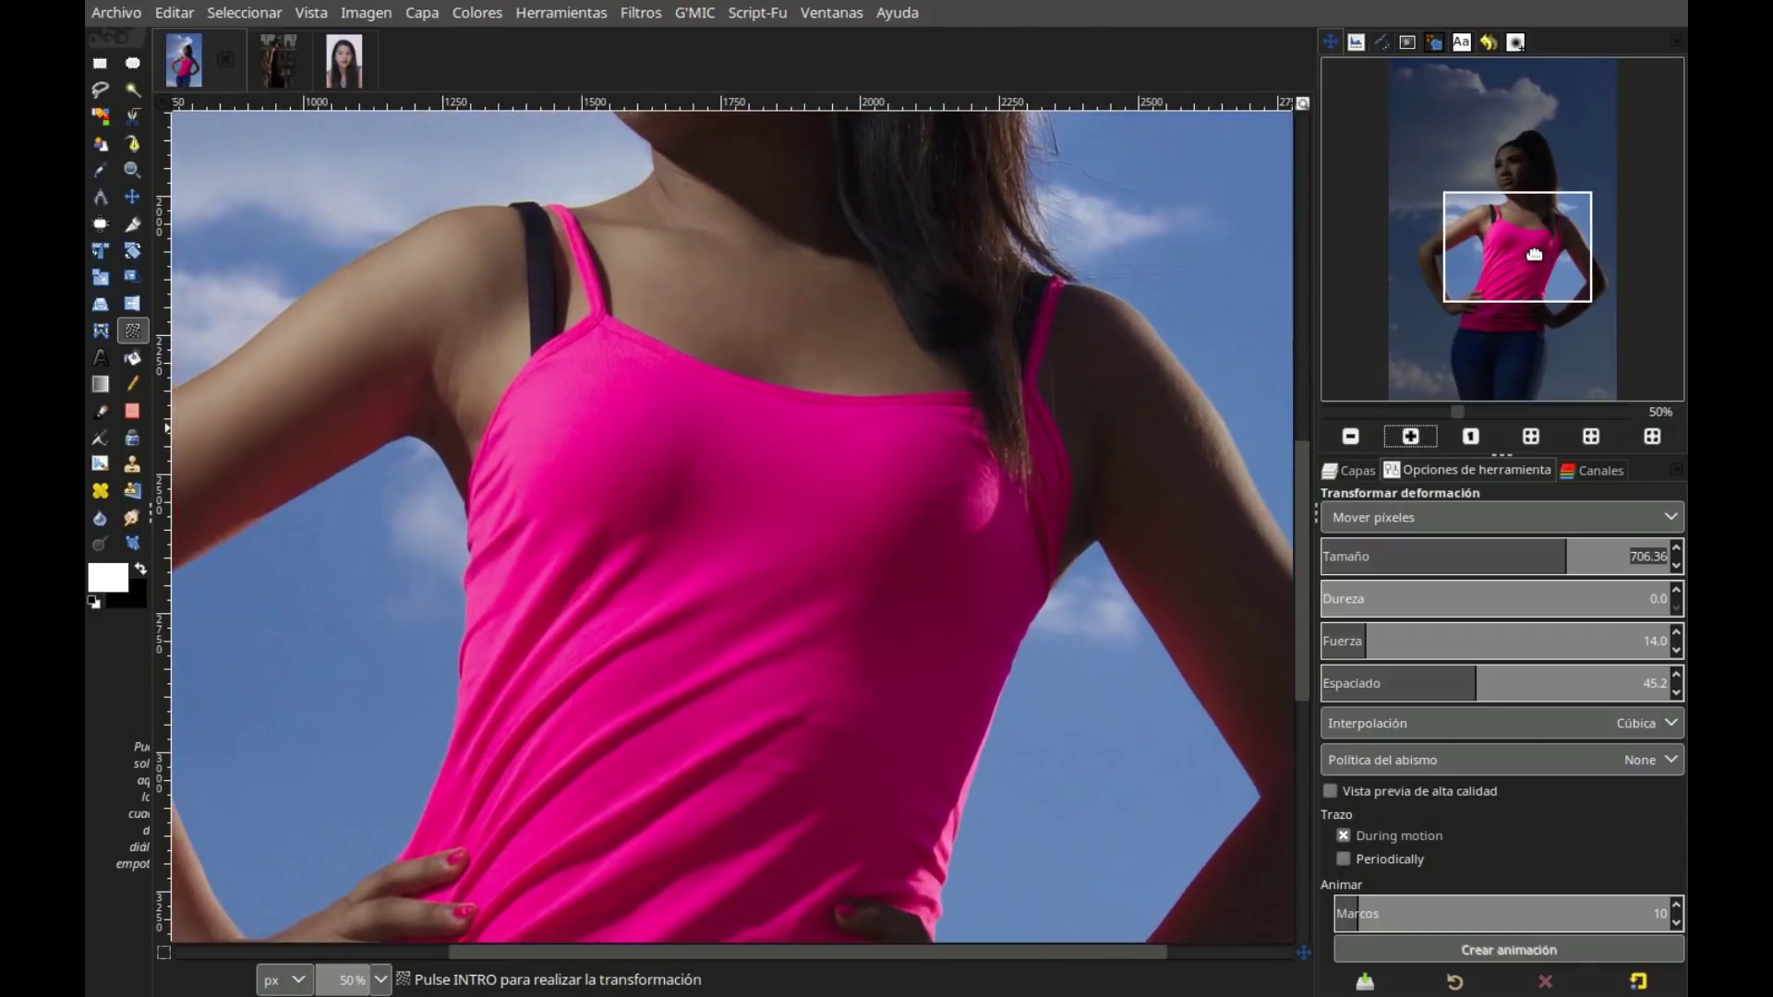
# Set warp mode to 'Agrandar área' and enlarge the bust under the pink top
pyautogui.click(1566, 520)
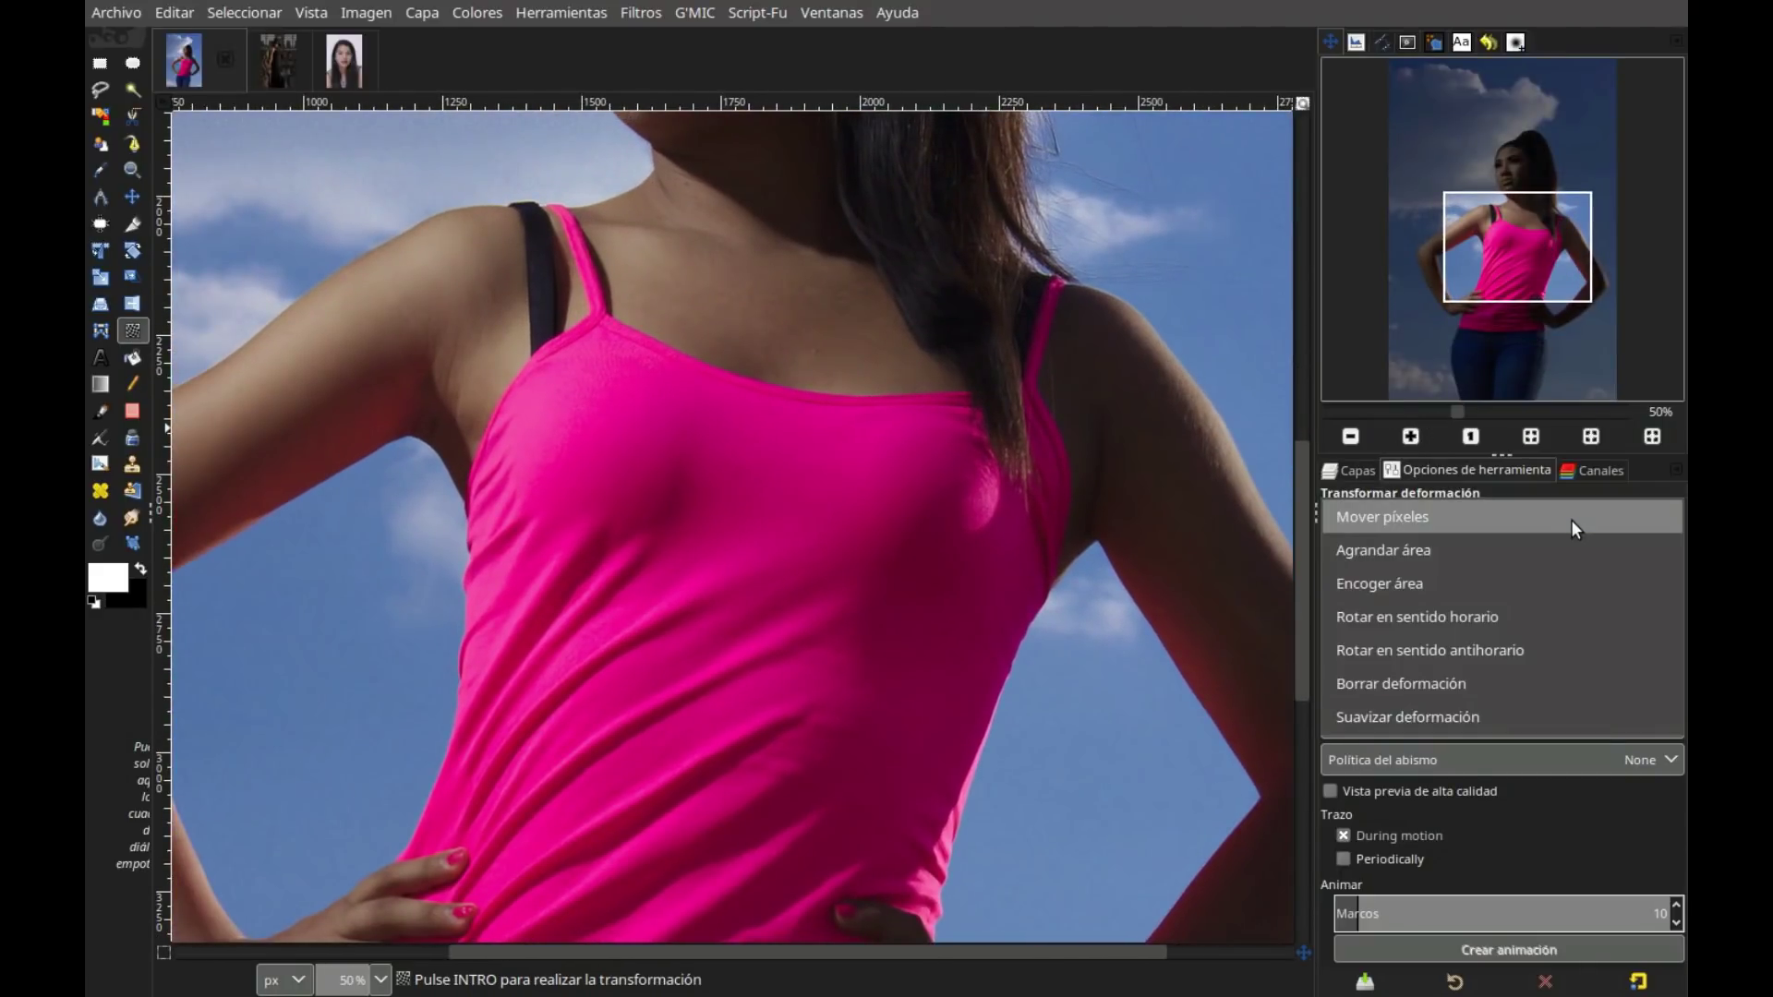
pyautogui.click(1526, 552)
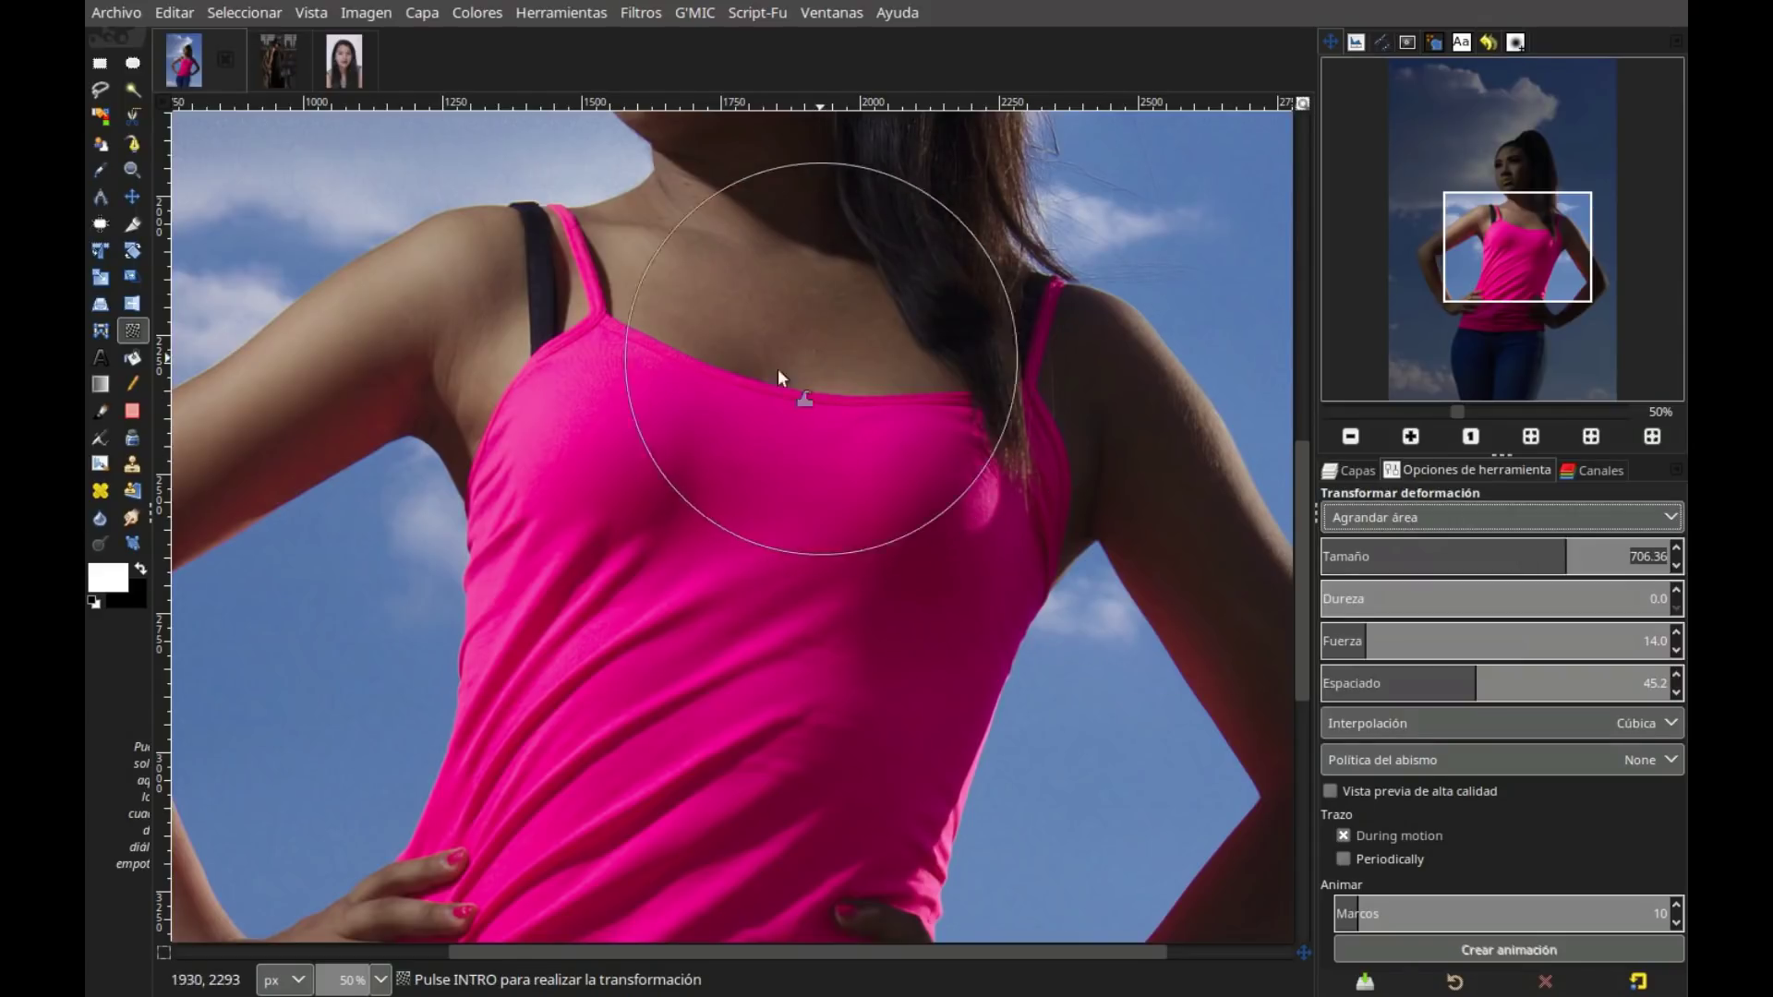
pyautogui.press('[')
pyautogui.press('[')
pyautogui.press('[')
pyautogui.press('[')
pyautogui.press('[')
pyautogui.moveTo(617, 456); pyautogui.dragTo(611, 493)
pyautogui.press(']')
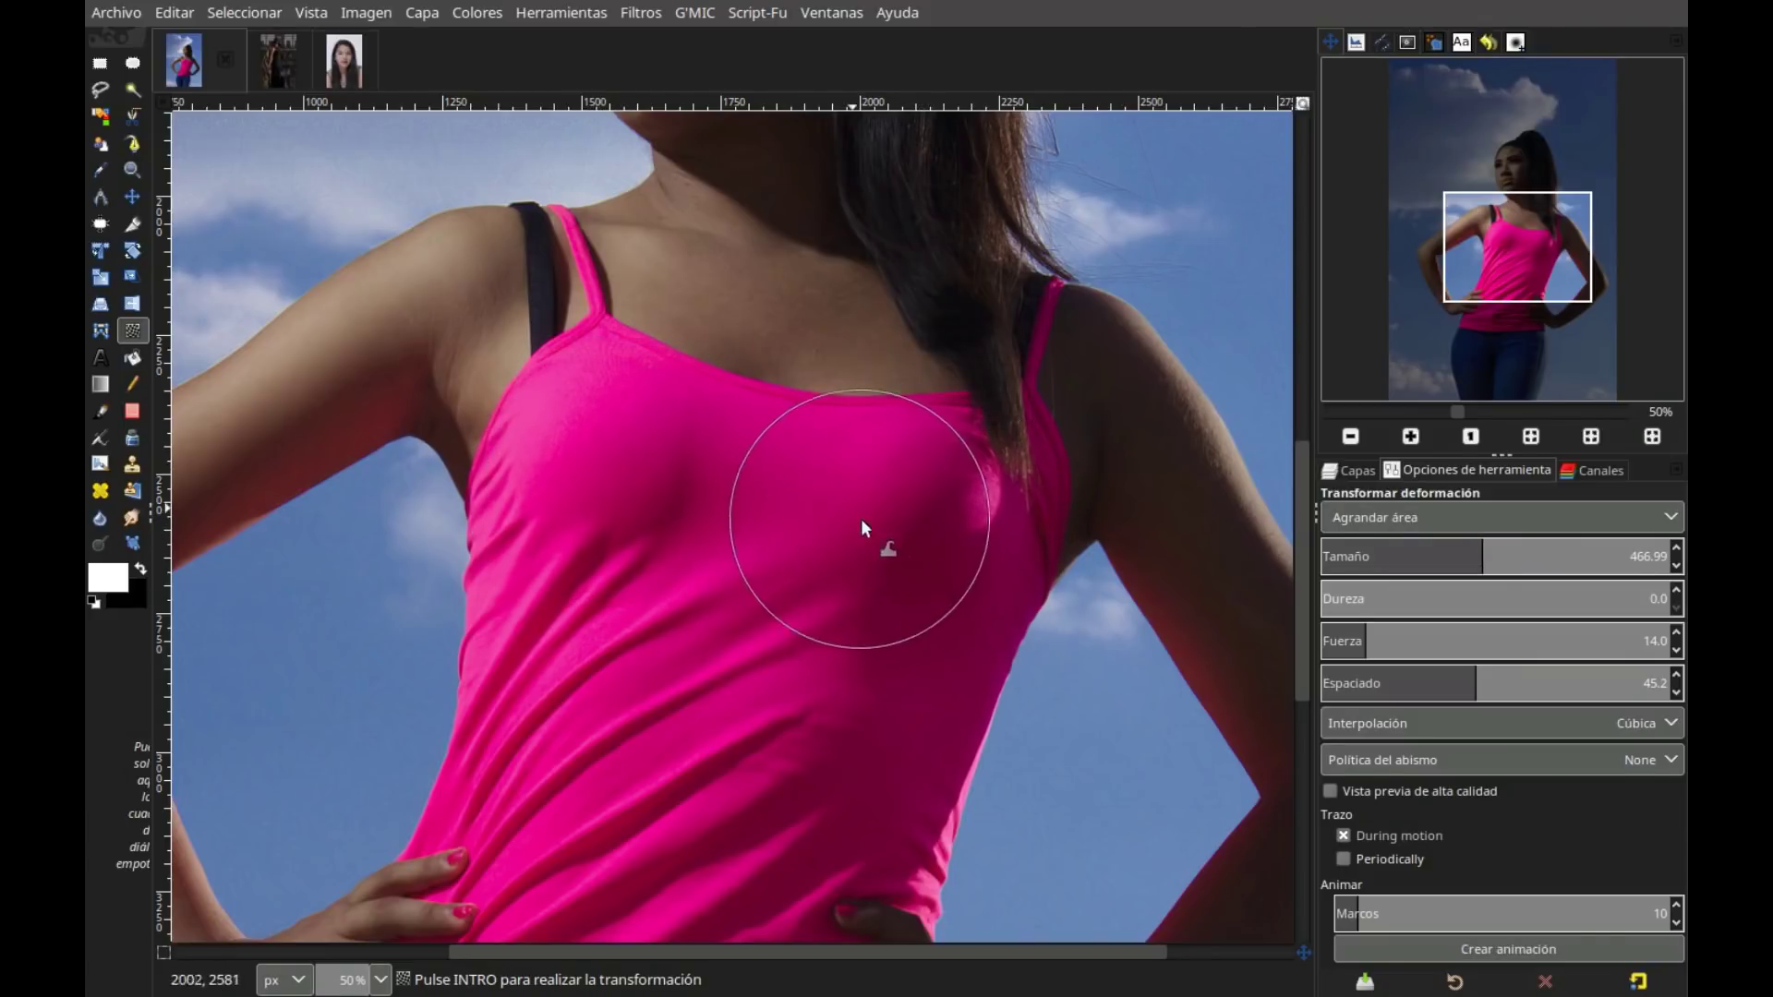
pyautogui.moveTo(1480, 572); pyautogui.dragTo(1522, 572)
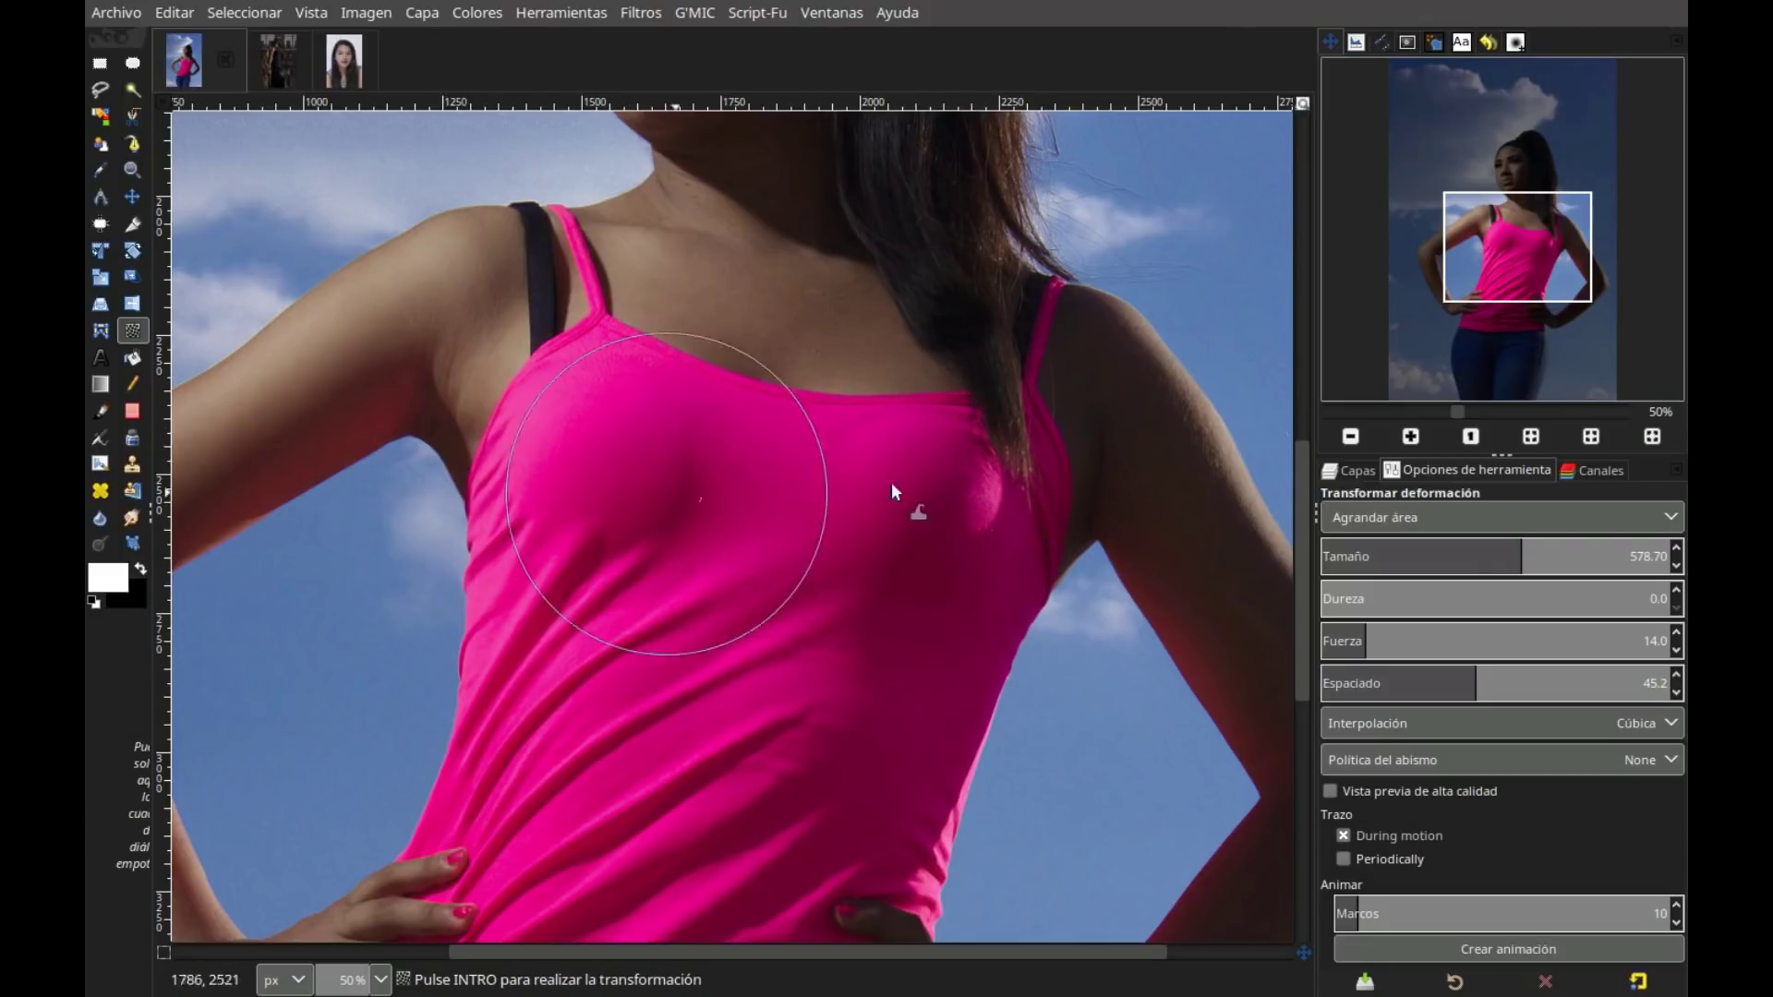
pyautogui.click(1350, 470)
pyautogui.click(1475, 500)
pyautogui.click(1475, 514)
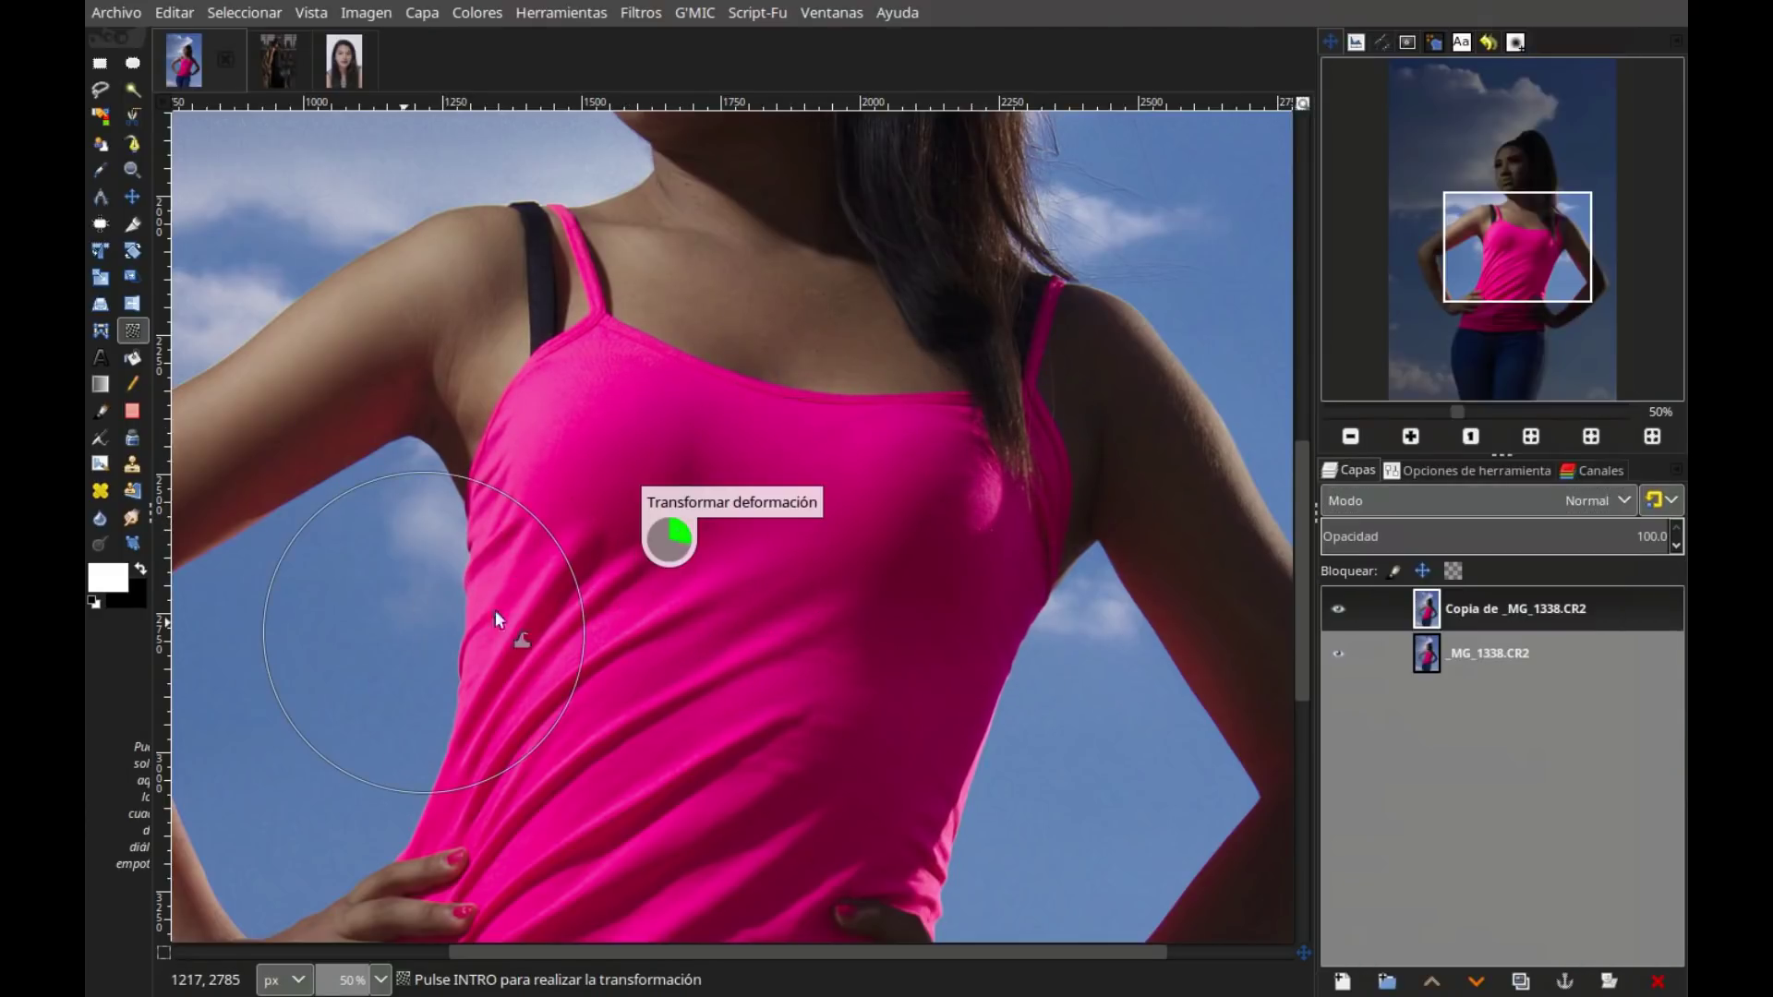
# Fit the portrait and toggle the copy layer off and on to compare
pyautogui.hotkey('shift', 'ctrl', 'j')
pyautogui.click(1338, 608)
pyautogui.click(1338, 608)
pyautogui.click(1338, 608)
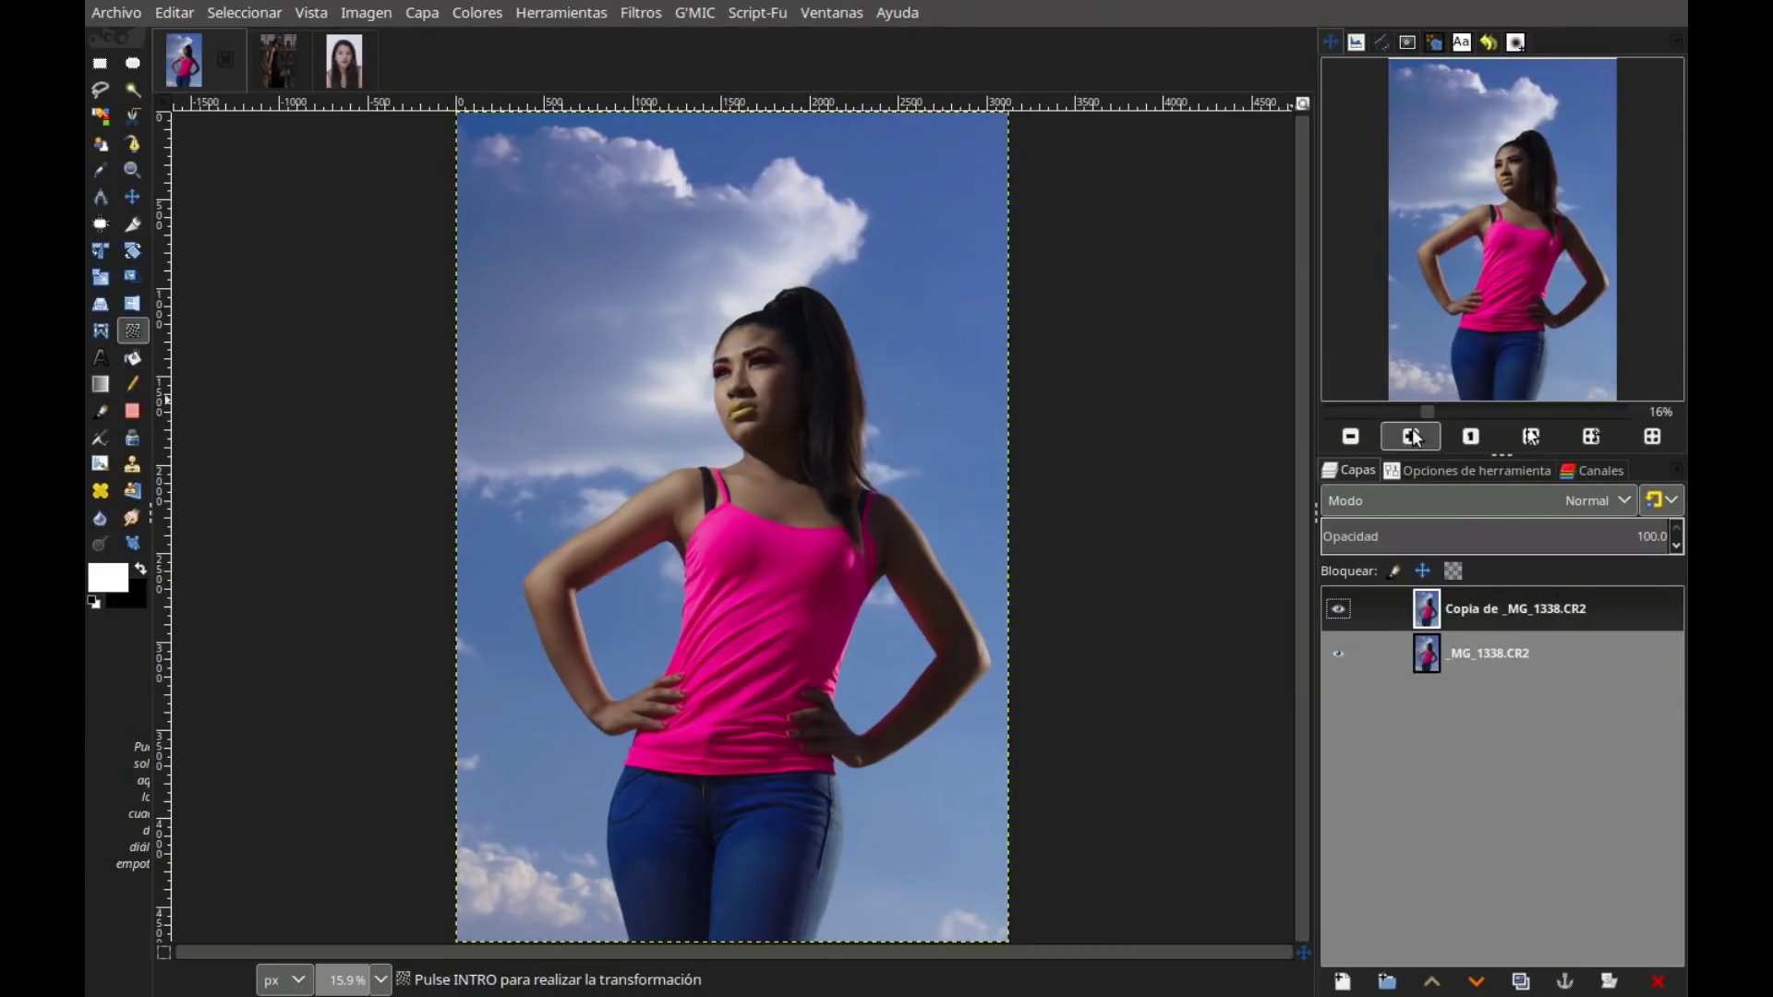
# Zoom in to 50% and centre the view on the woman's face
pyautogui.click(1412, 436)
pyautogui.click(1411, 434)
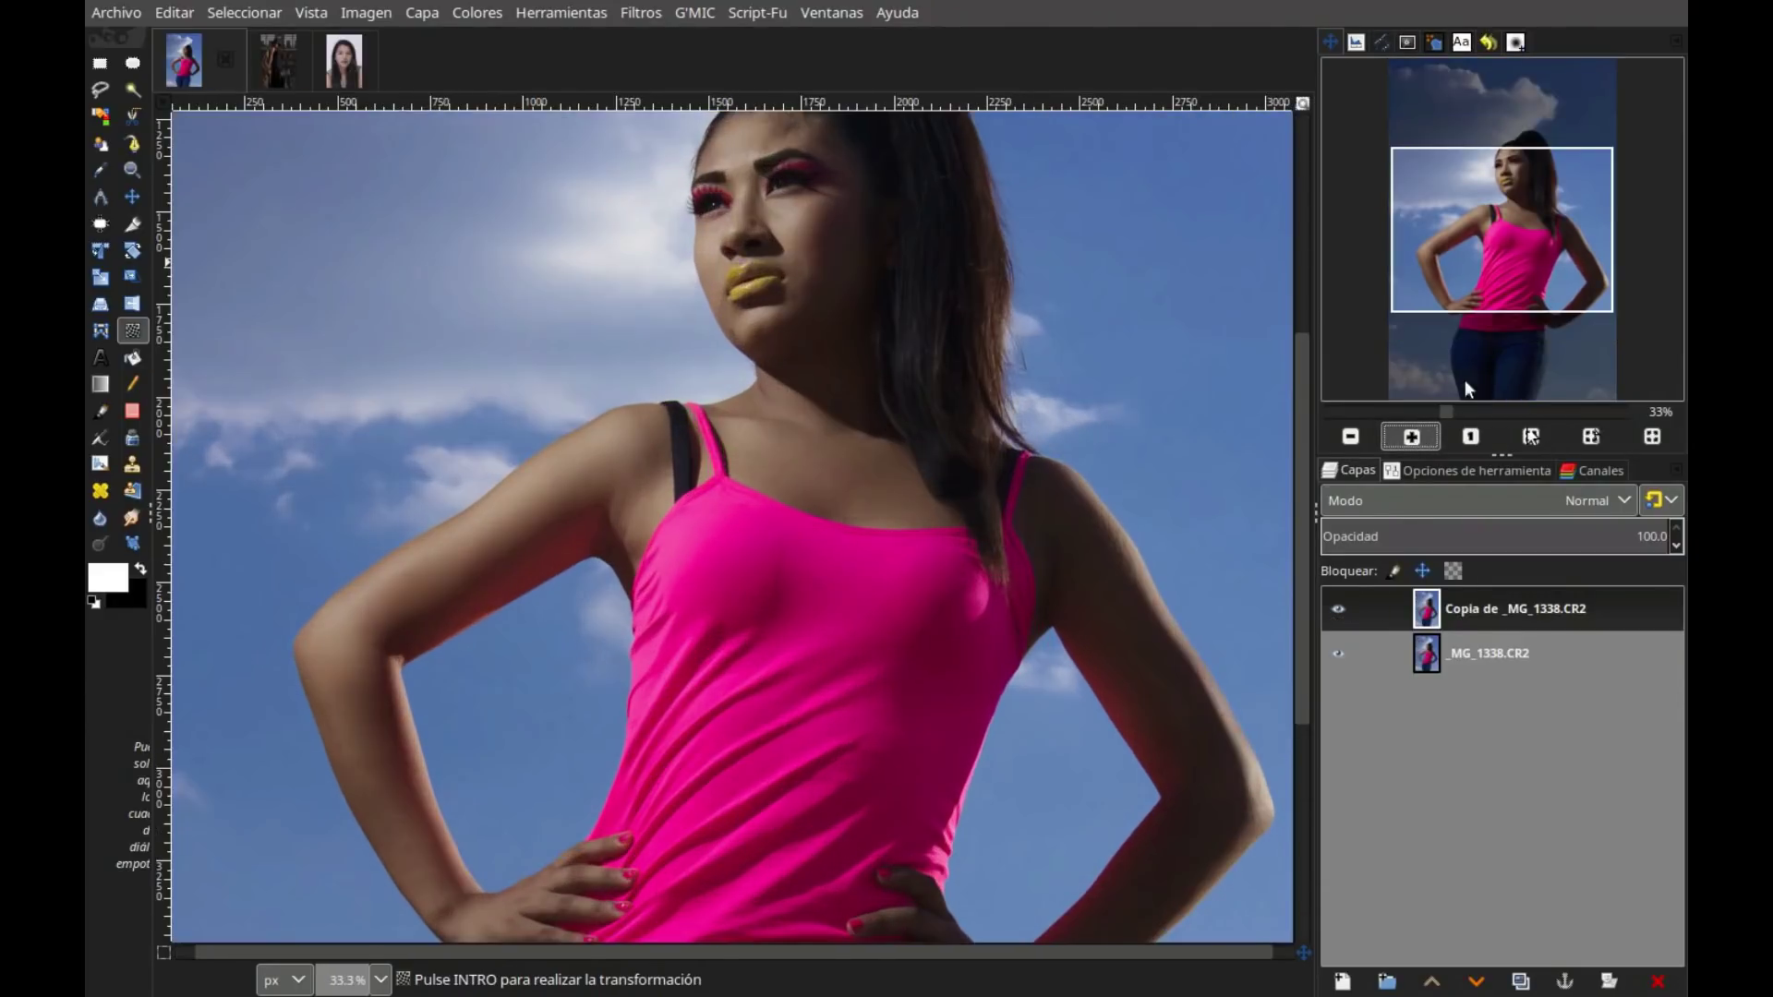
pyautogui.click(1412, 434)
pyautogui.moveTo(1515, 226)
pyautogui.mouseDown()
pyautogui.moveTo(1528, 197)
pyautogui.moveTo(1513, 221)
pyautogui.mouseUp()
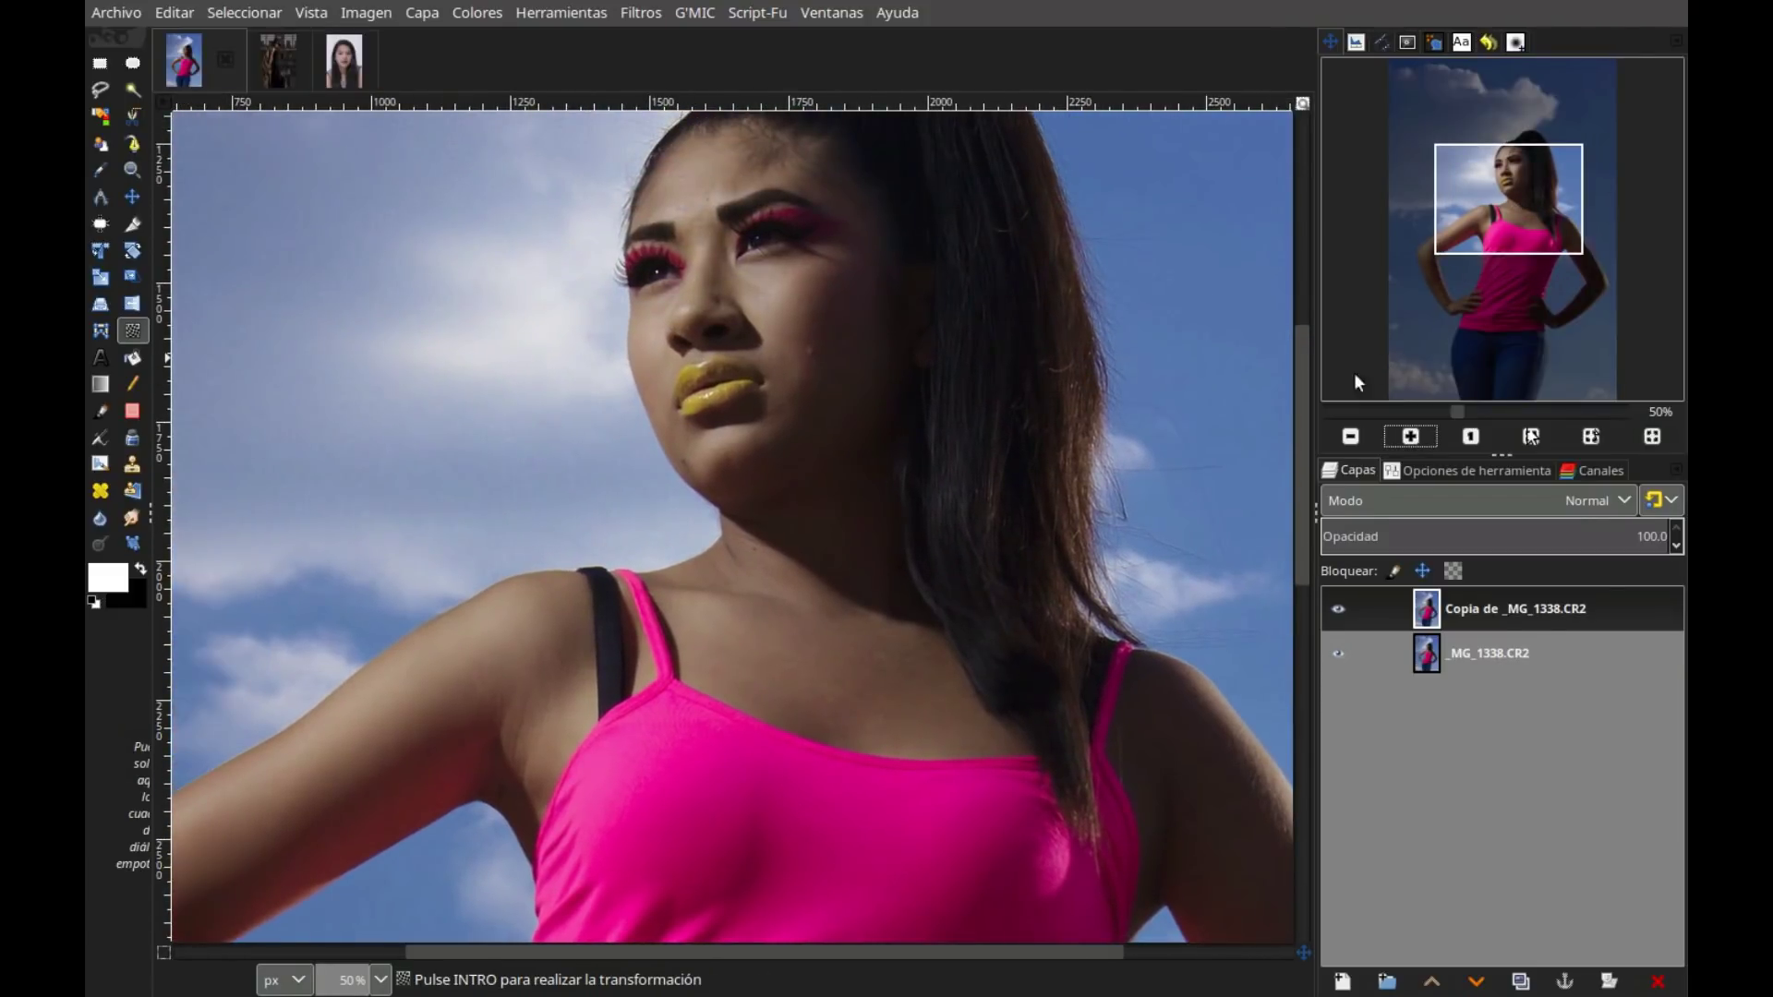
# Set the warp mode back to moving pixels
pyautogui.click(1514, 469)
pyautogui.click(1463, 522)
pyautogui.click(1473, 481)
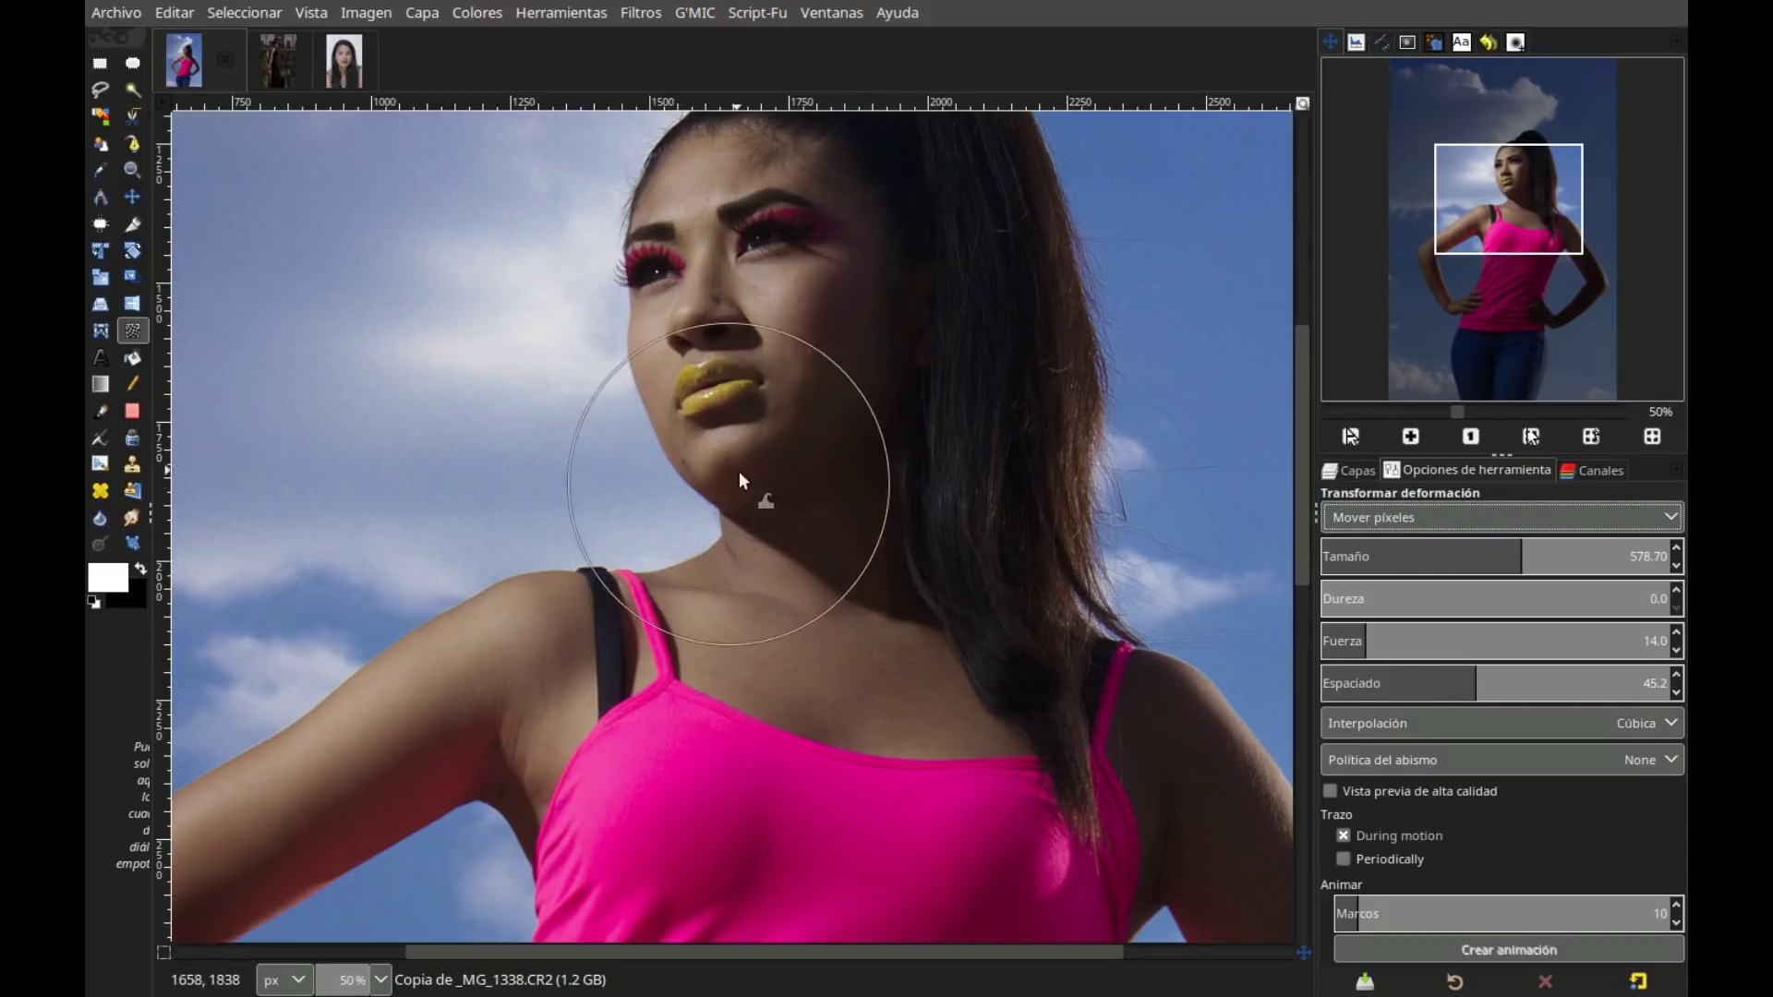
# Push the chin, jaw and neck contours inward with a smaller warp brush
pyautogui.moveTo(721, 513); pyautogui.dragTo(728, 498)
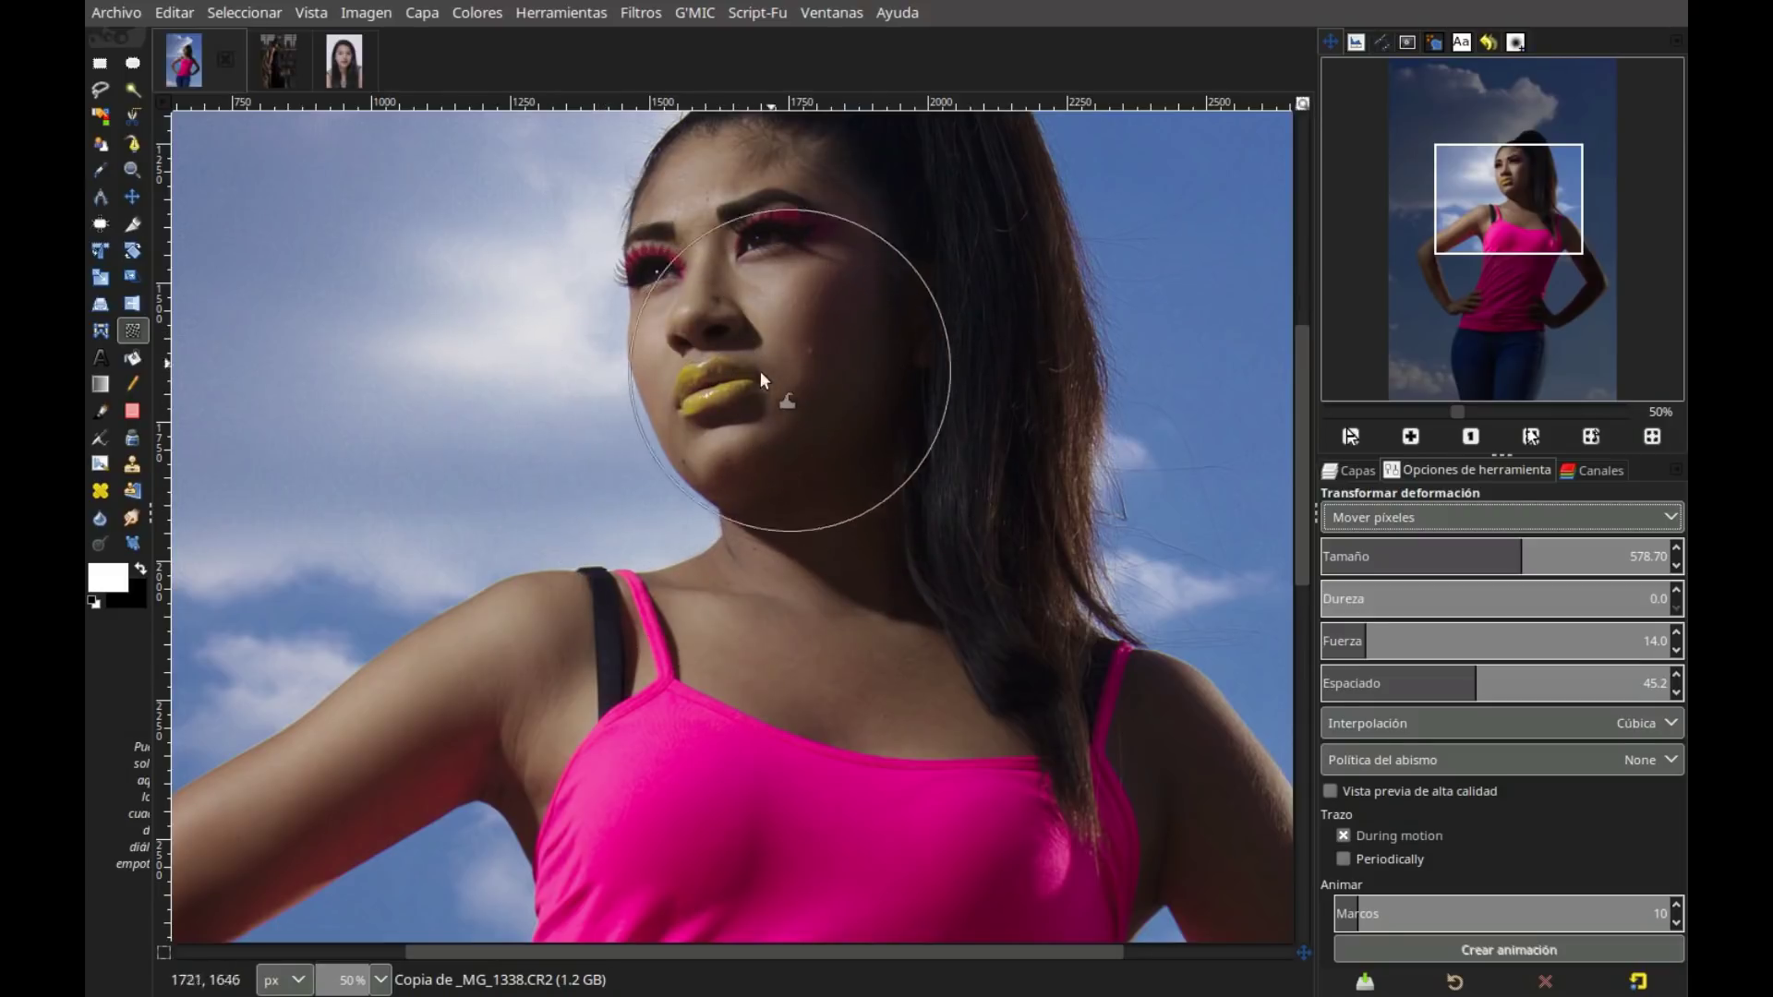
pyautogui.click(1411, 436)
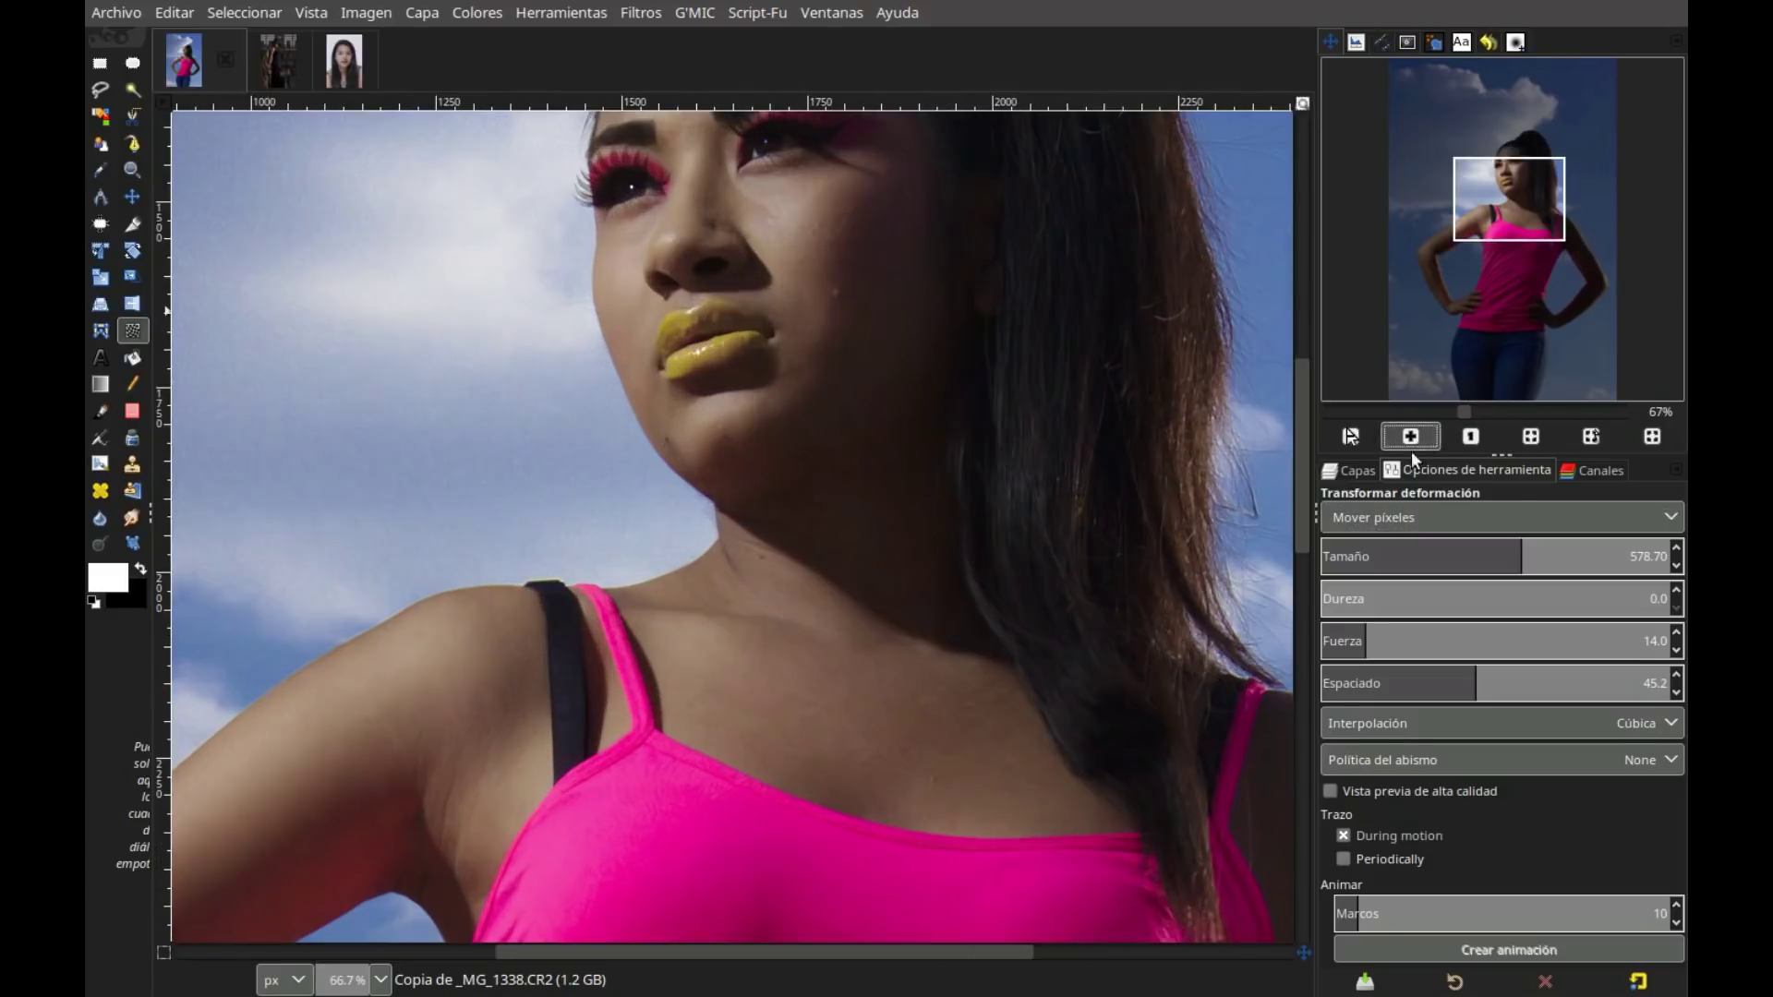
pyautogui.click(1427, 554)
pyautogui.moveTo(685, 558); pyautogui.dragTo(717, 534)
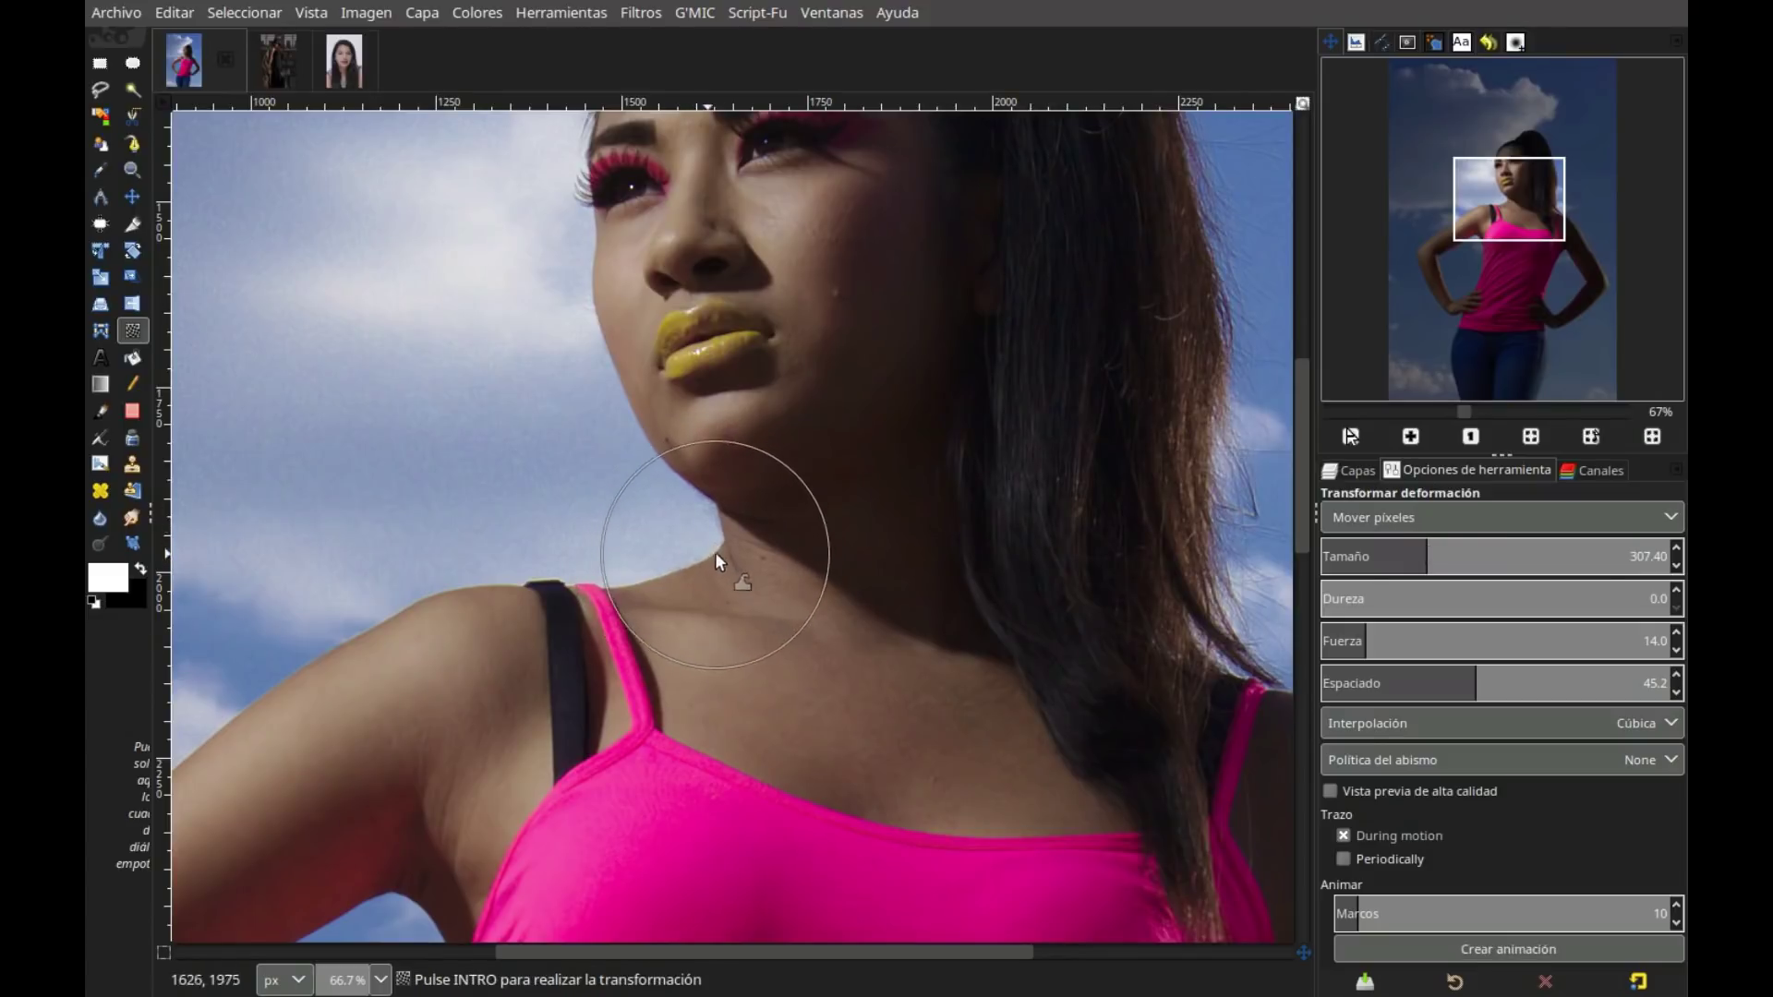
pyautogui.moveTo(676, 488)
pyautogui.mouseDown()
pyautogui.moveTo(740, 491)
pyautogui.moveTo(594, 342)
pyautogui.mouseUp()
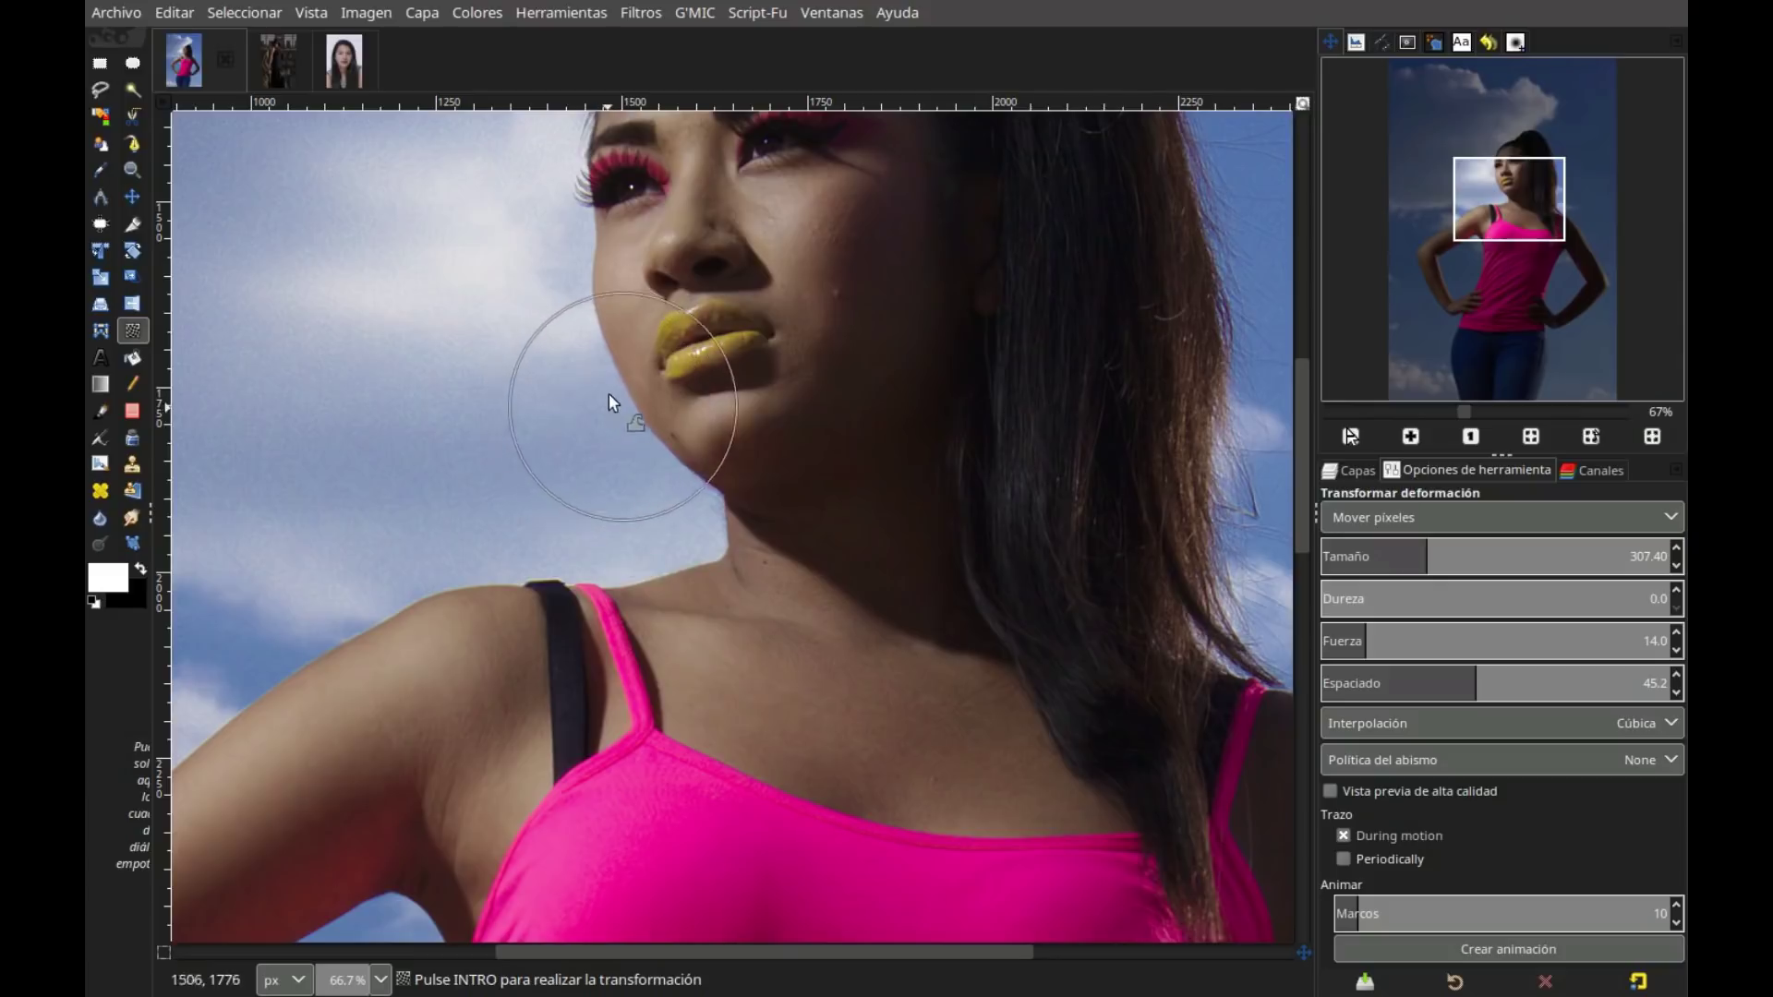
pyautogui.moveTo(594, 342); pyautogui.dragTo(833, 390)
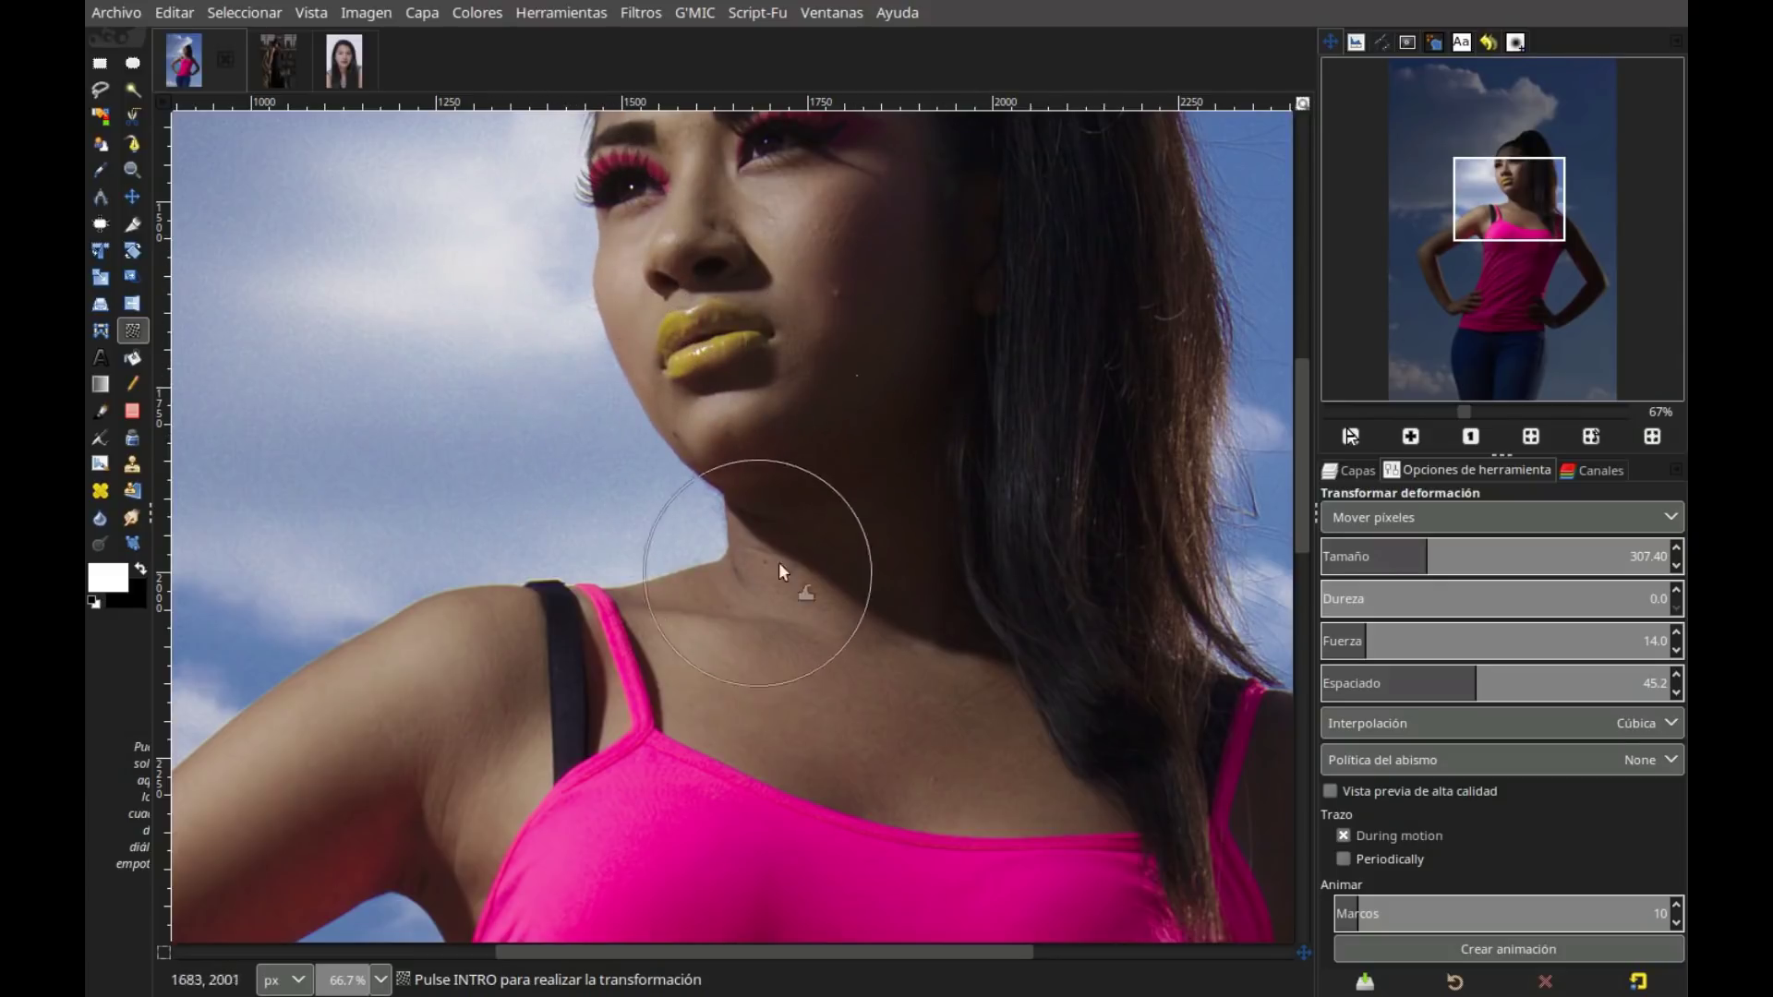
pyautogui.scroll(2, 778, 562)
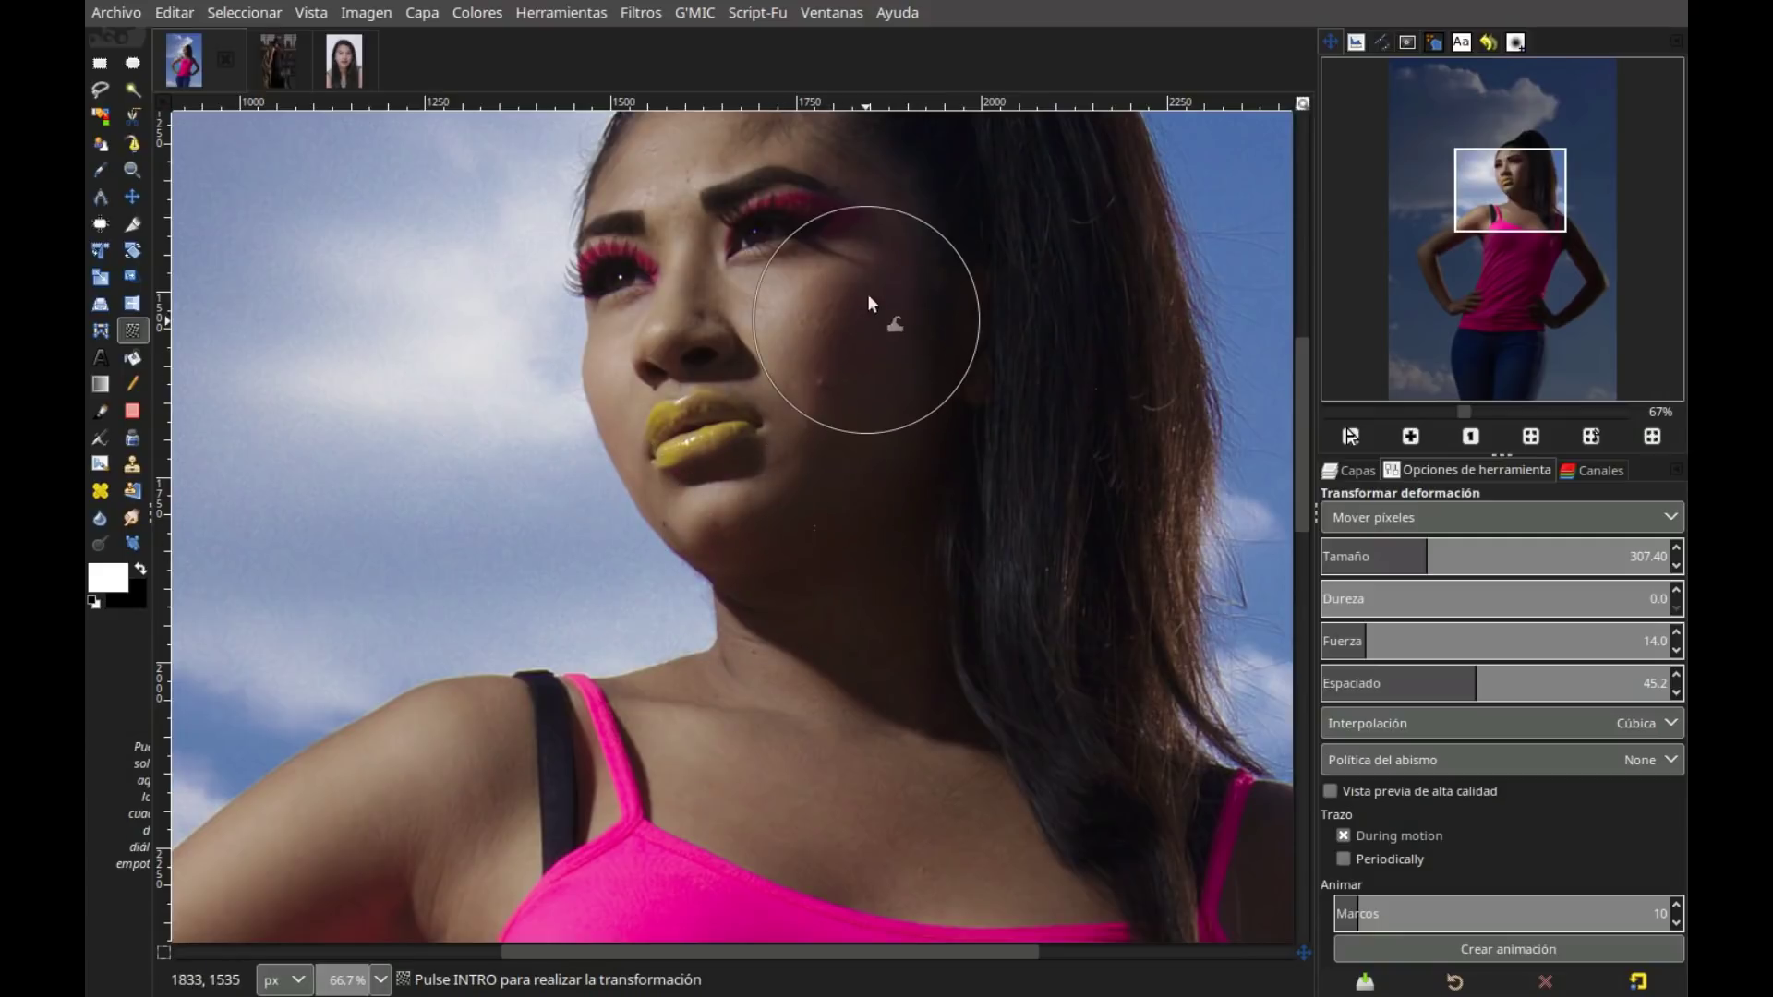
pyautogui.click(1379, 559)
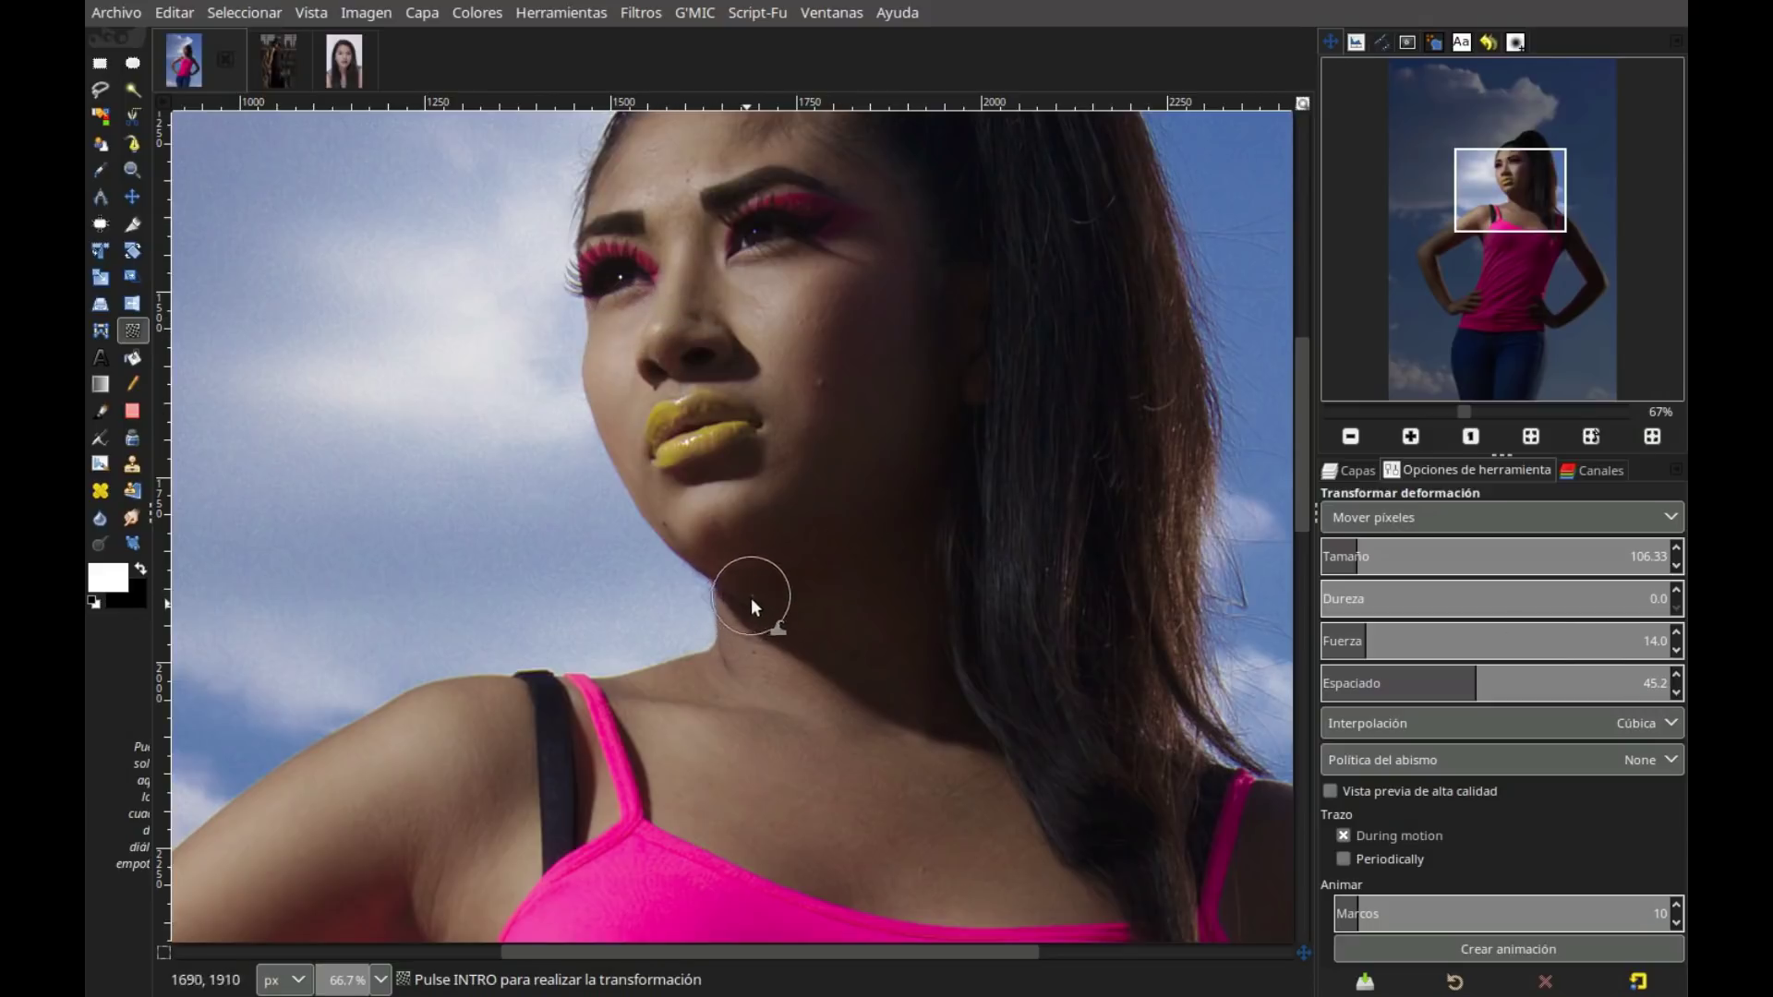
pyautogui.press(']')
pyautogui.press(']')
pyautogui.press(']')
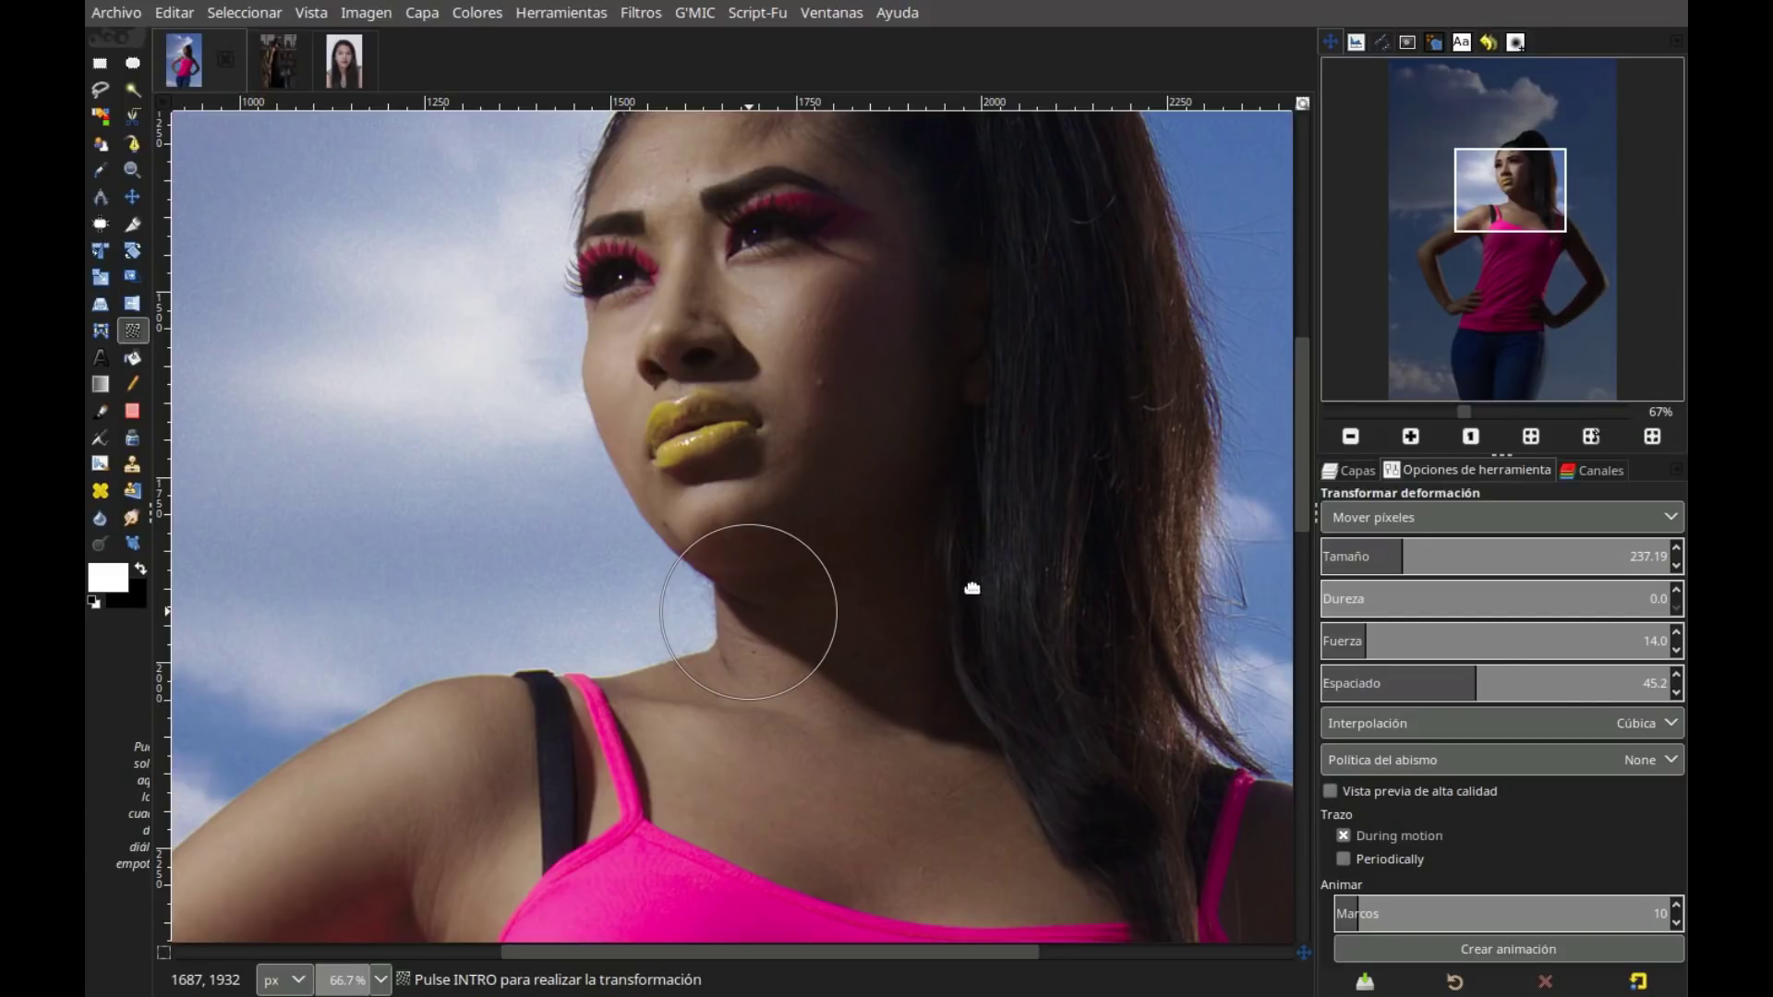
pyautogui.moveTo(918, 613); pyautogui.dragTo(883, 724)
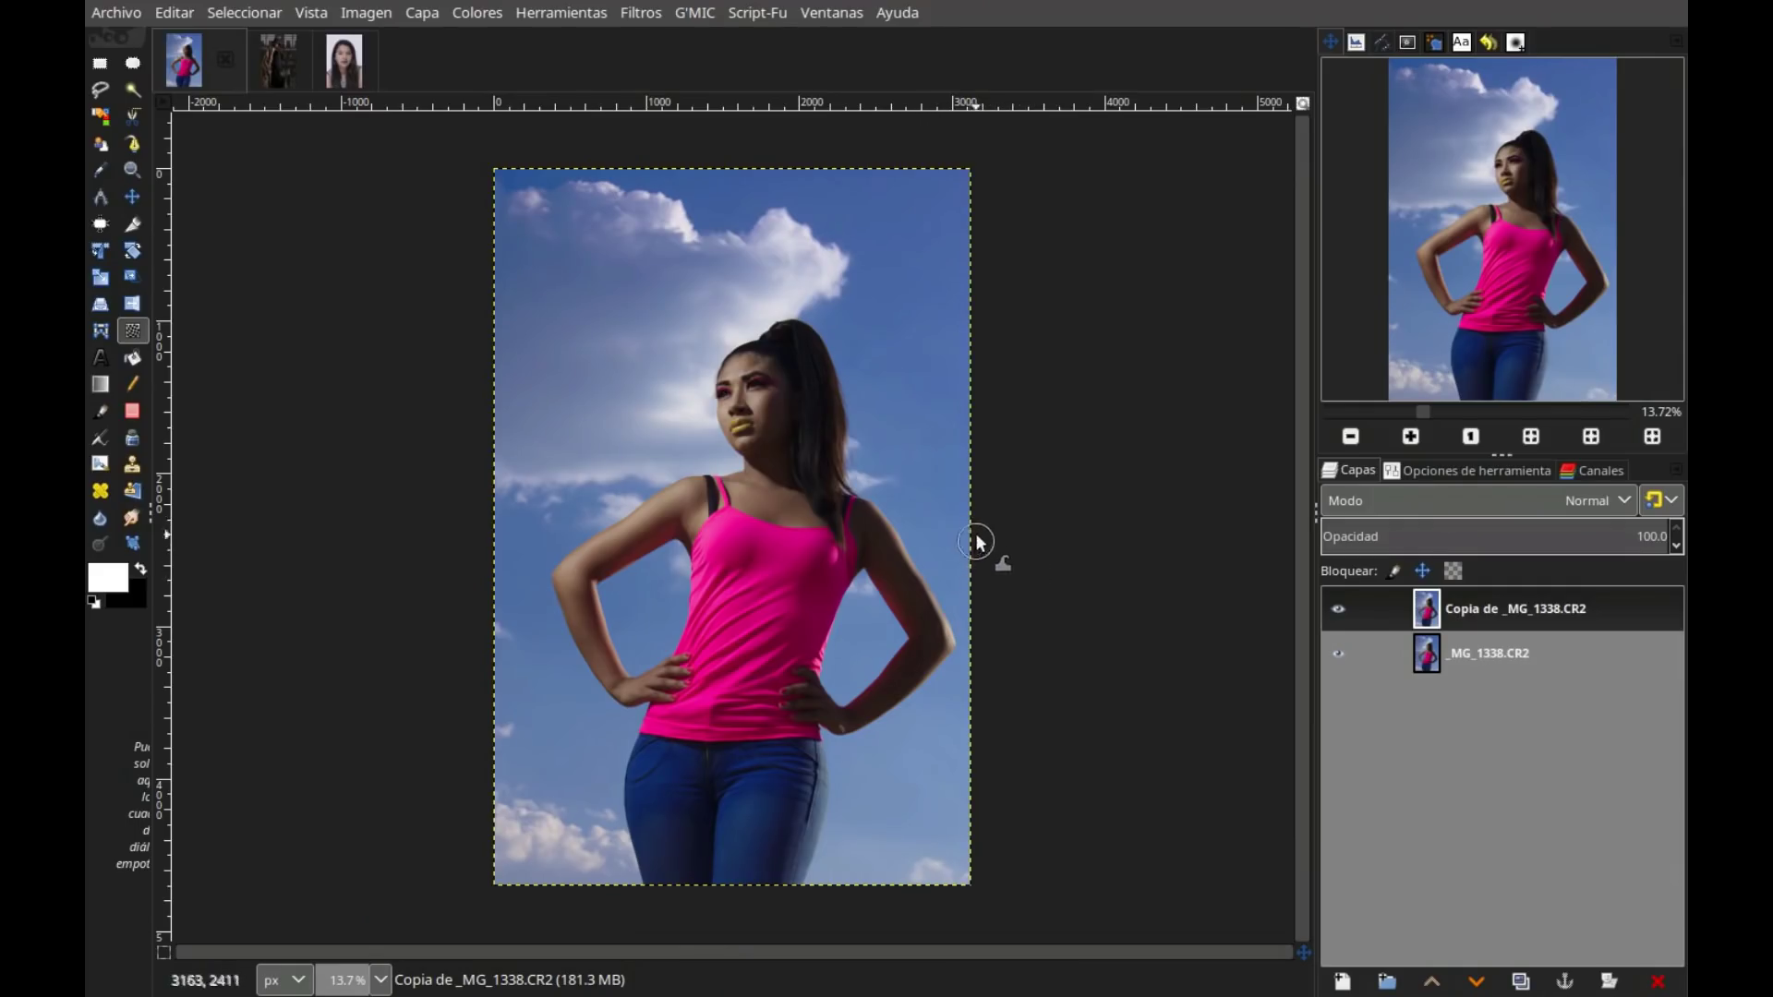
# Switch to the black-dress woman's photo
pyautogui.click(271, 67)
# Zoom in and push the dress edge beside her arm with a smaller warp brush
pyautogui.click(1410, 436)
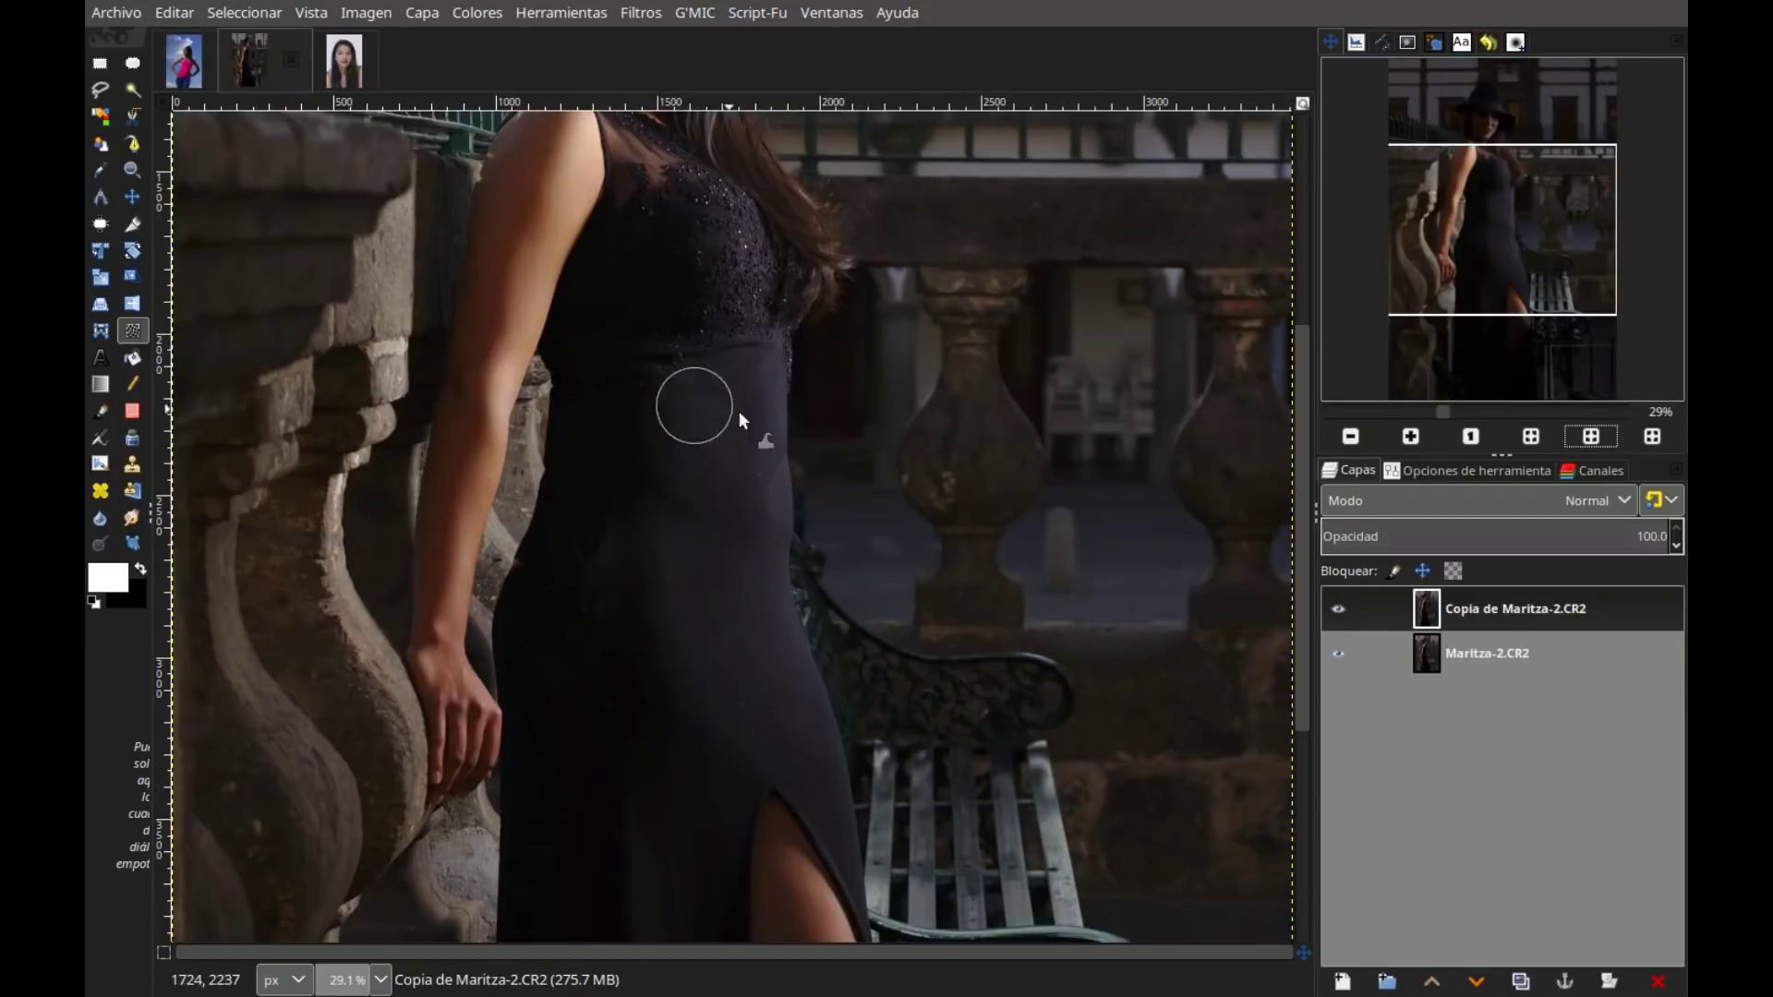
pyautogui.click(1455, 470)
pyautogui.moveTo(796, 391)
pyautogui.mouseDown()
pyautogui.moveTo(788, 496)
pyautogui.moveTo(766, 368)
pyautogui.moveTo(757, 440)
pyautogui.moveTo(674, 545)
pyautogui.moveTo(700, 467)
pyautogui.moveTo(665, 462)
pyautogui.mouseUp()
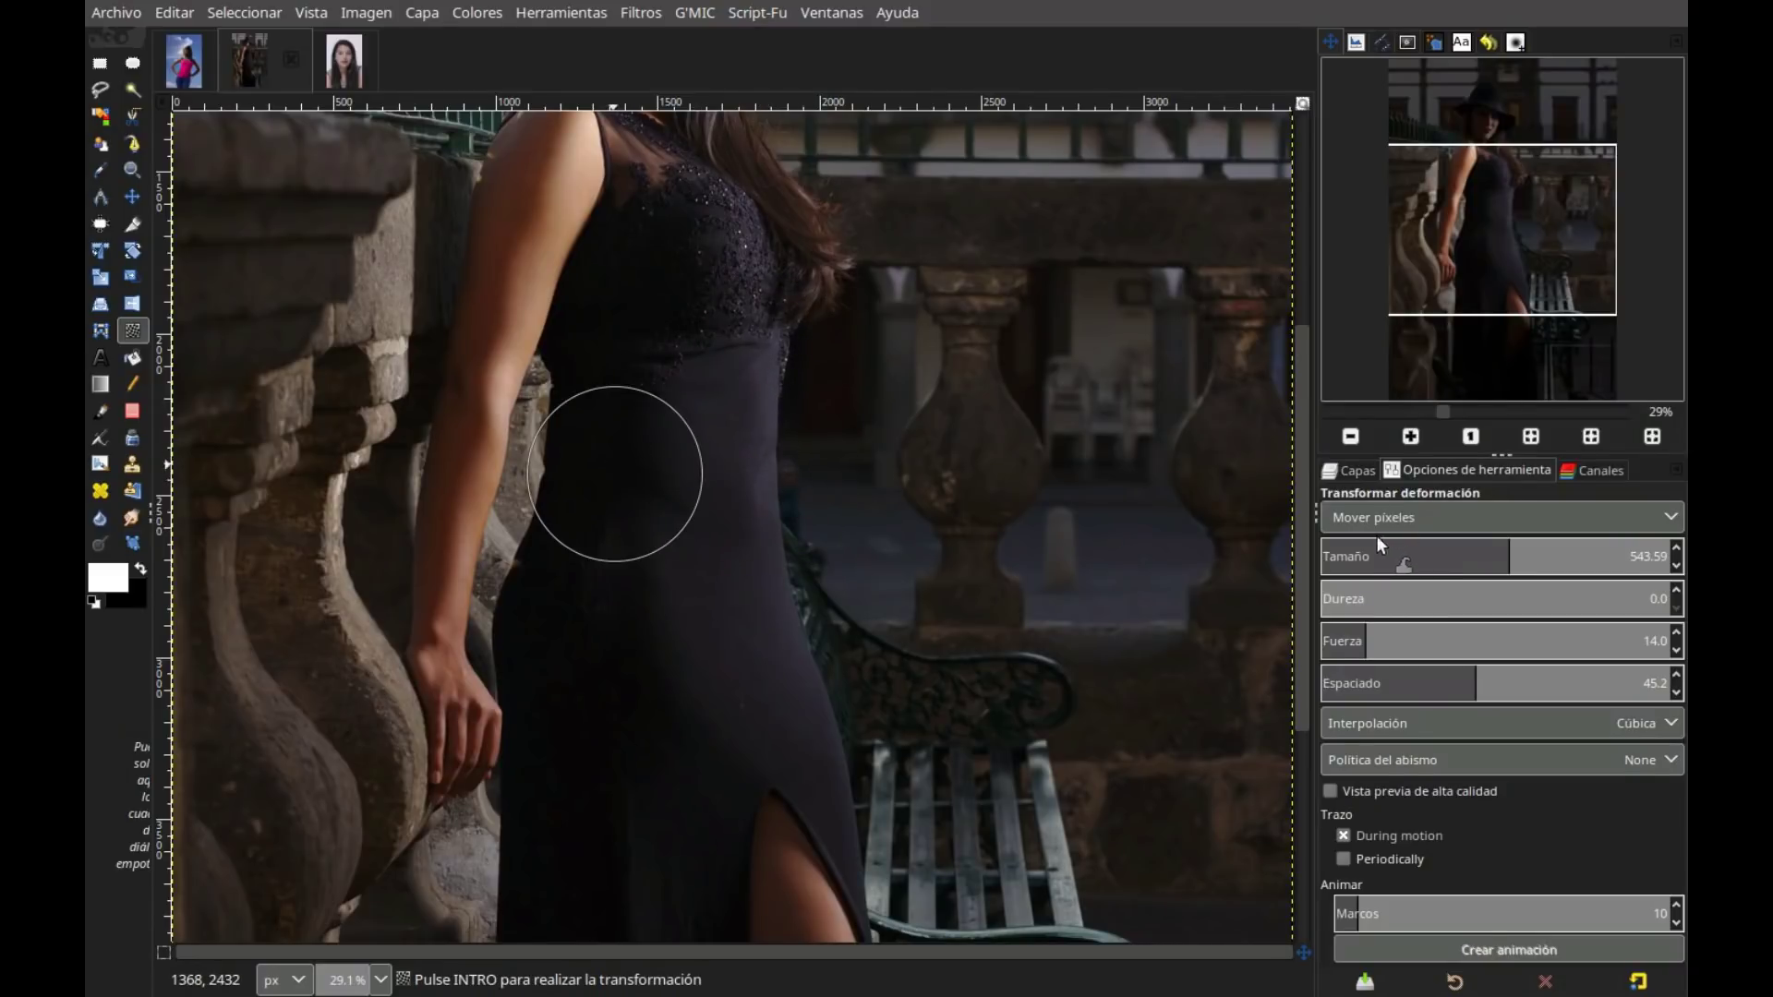
pyautogui.click(1414, 554)
pyautogui.click(1410, 436)
pyautogui.moveTo(600, 411)
pyautogui.mouseDown()
pyautogui.moveTo(599, 333)
pyautogui.moveTo(617, 485)
pyautogui.moveTo(639, 447)
pyautogui.moveTo(612, 629)
pyautogui.moveTo(628, 500)
pyautogui.moveTo(545, 768)
pyautogui.mouseUp()
pyautogui.press('Return')
pyautogui.scroll(-3, 622, 500)
pyautogui.moveTo(623, 501)
pyautogui.mouseDown()
pyautogui.moveTo(574, 543)
pyautogui.moveTo(661, 275)
pyautogui.moveTo(589, 429)
pyautogui.mouseUp()
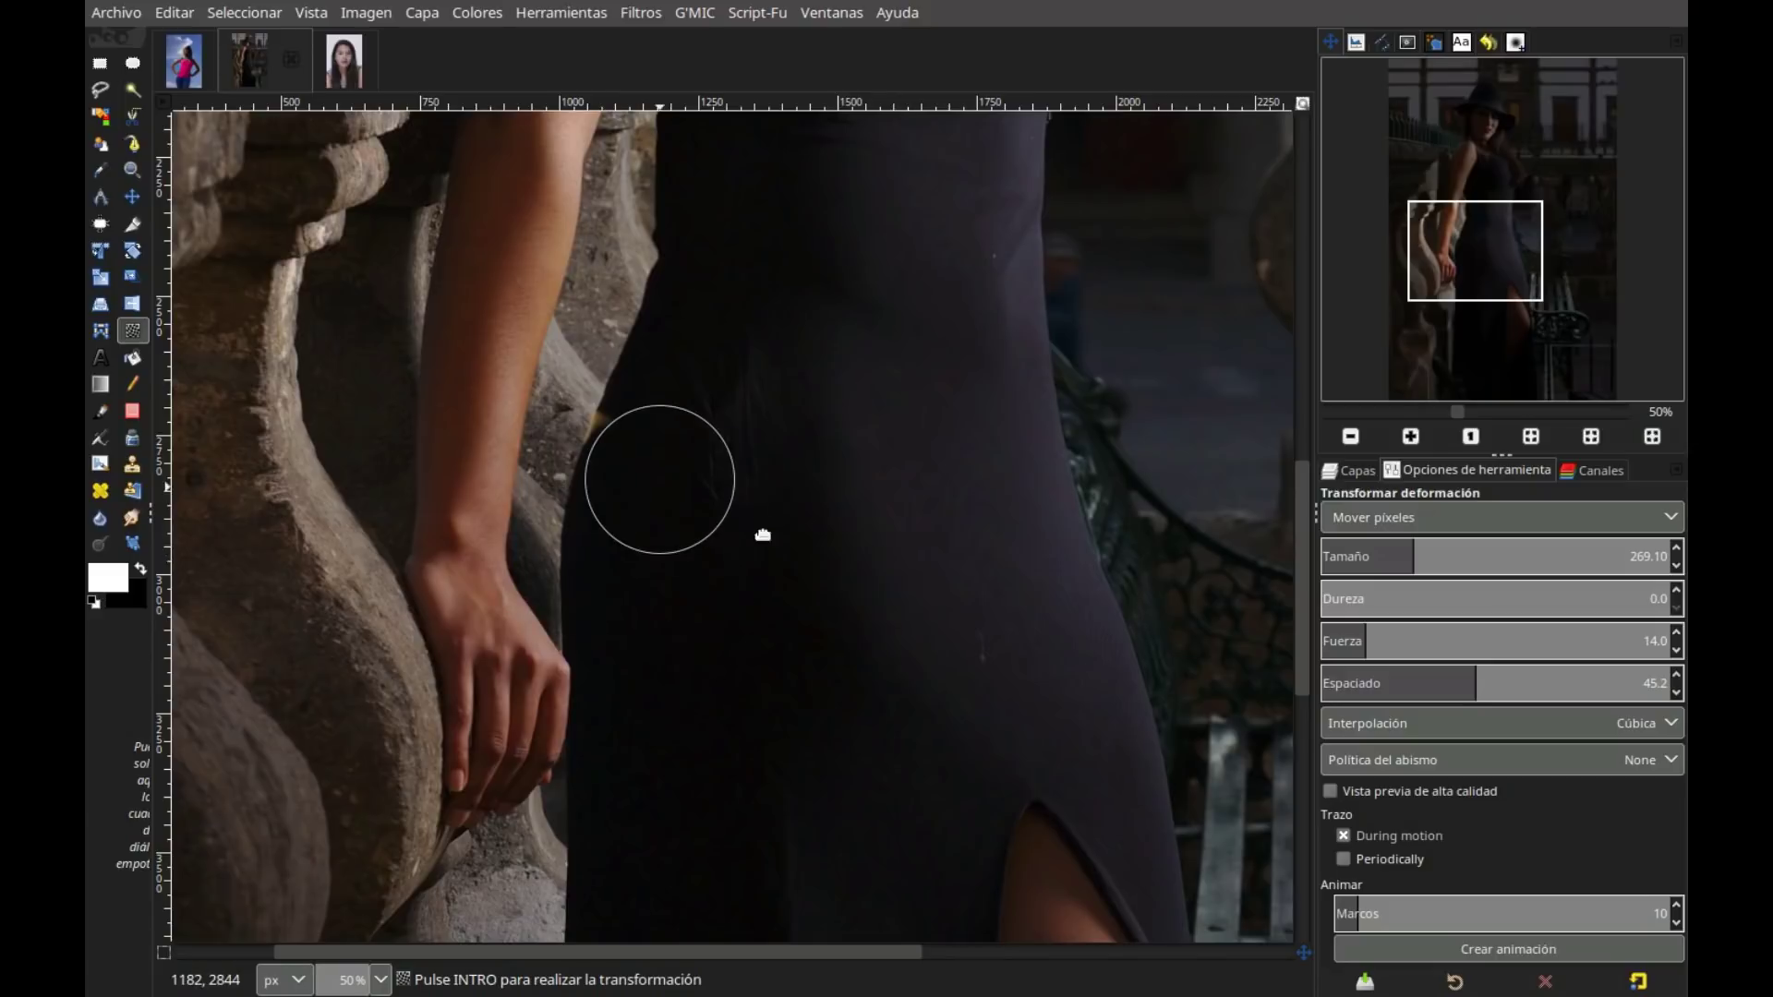
# Smooth the arm edge near the shoulder and push it toward the dress lace
pyautogui.scroll(3, 665, 476)
pyautogui.hscroll(-2, 665, 476)
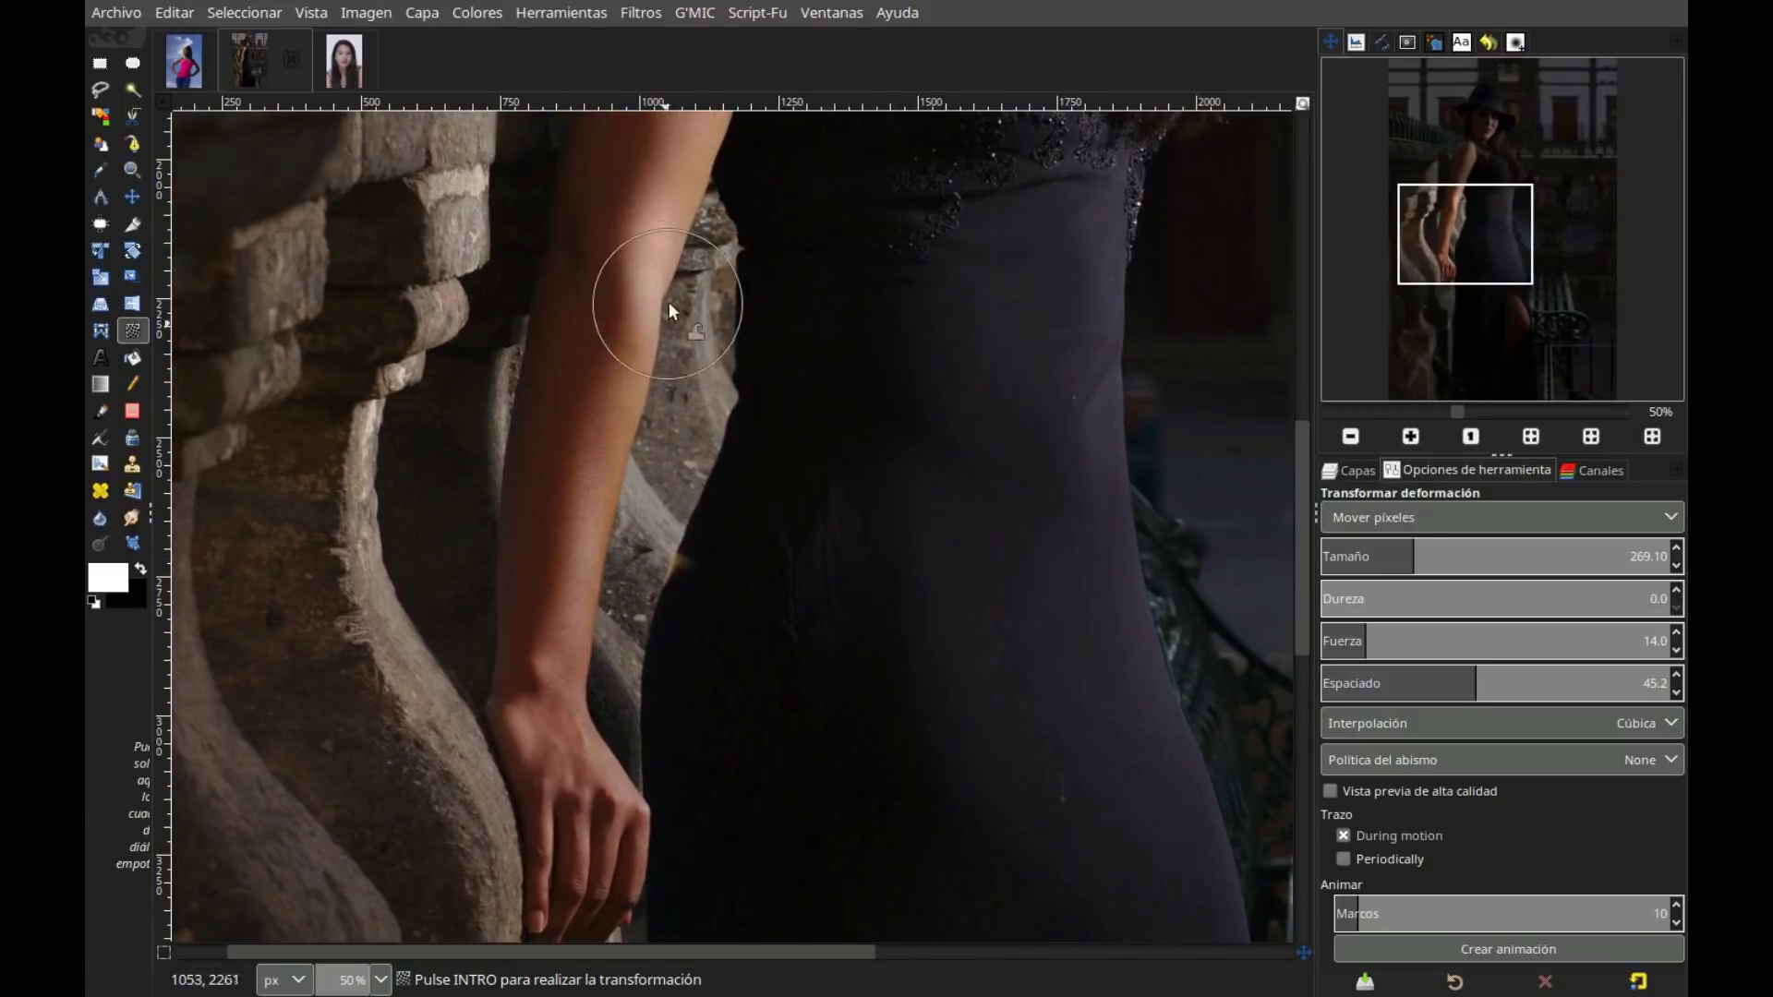
pyautogui.scroll(5, 517, 554)
pyautogui.hscroll(1, 517, 554)
pyautogui.moveTo(564, 373)
pyautogui.mouseDown()
pyautogui.moveTo(605, 223)
pyautogui.moveTo(591, 291)
pyautogui.mouseUp()
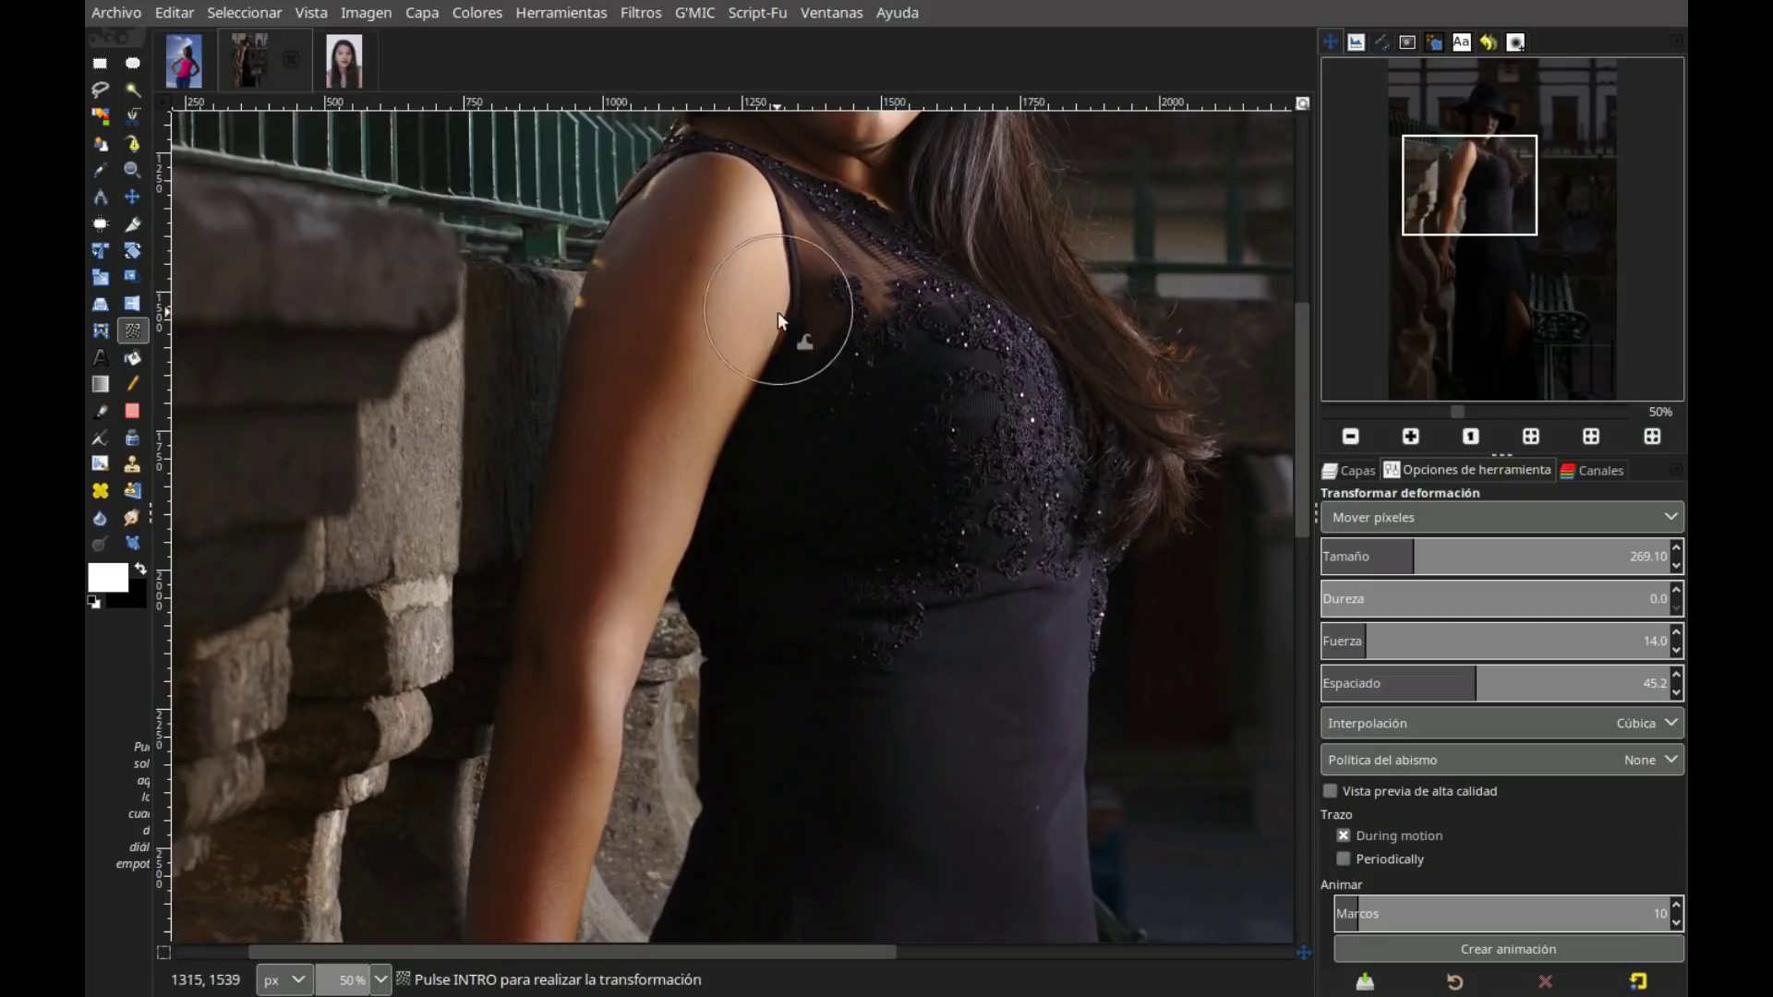
pyautogui.press(']')
pyautogui.press(']')
pyautogui.press(']')
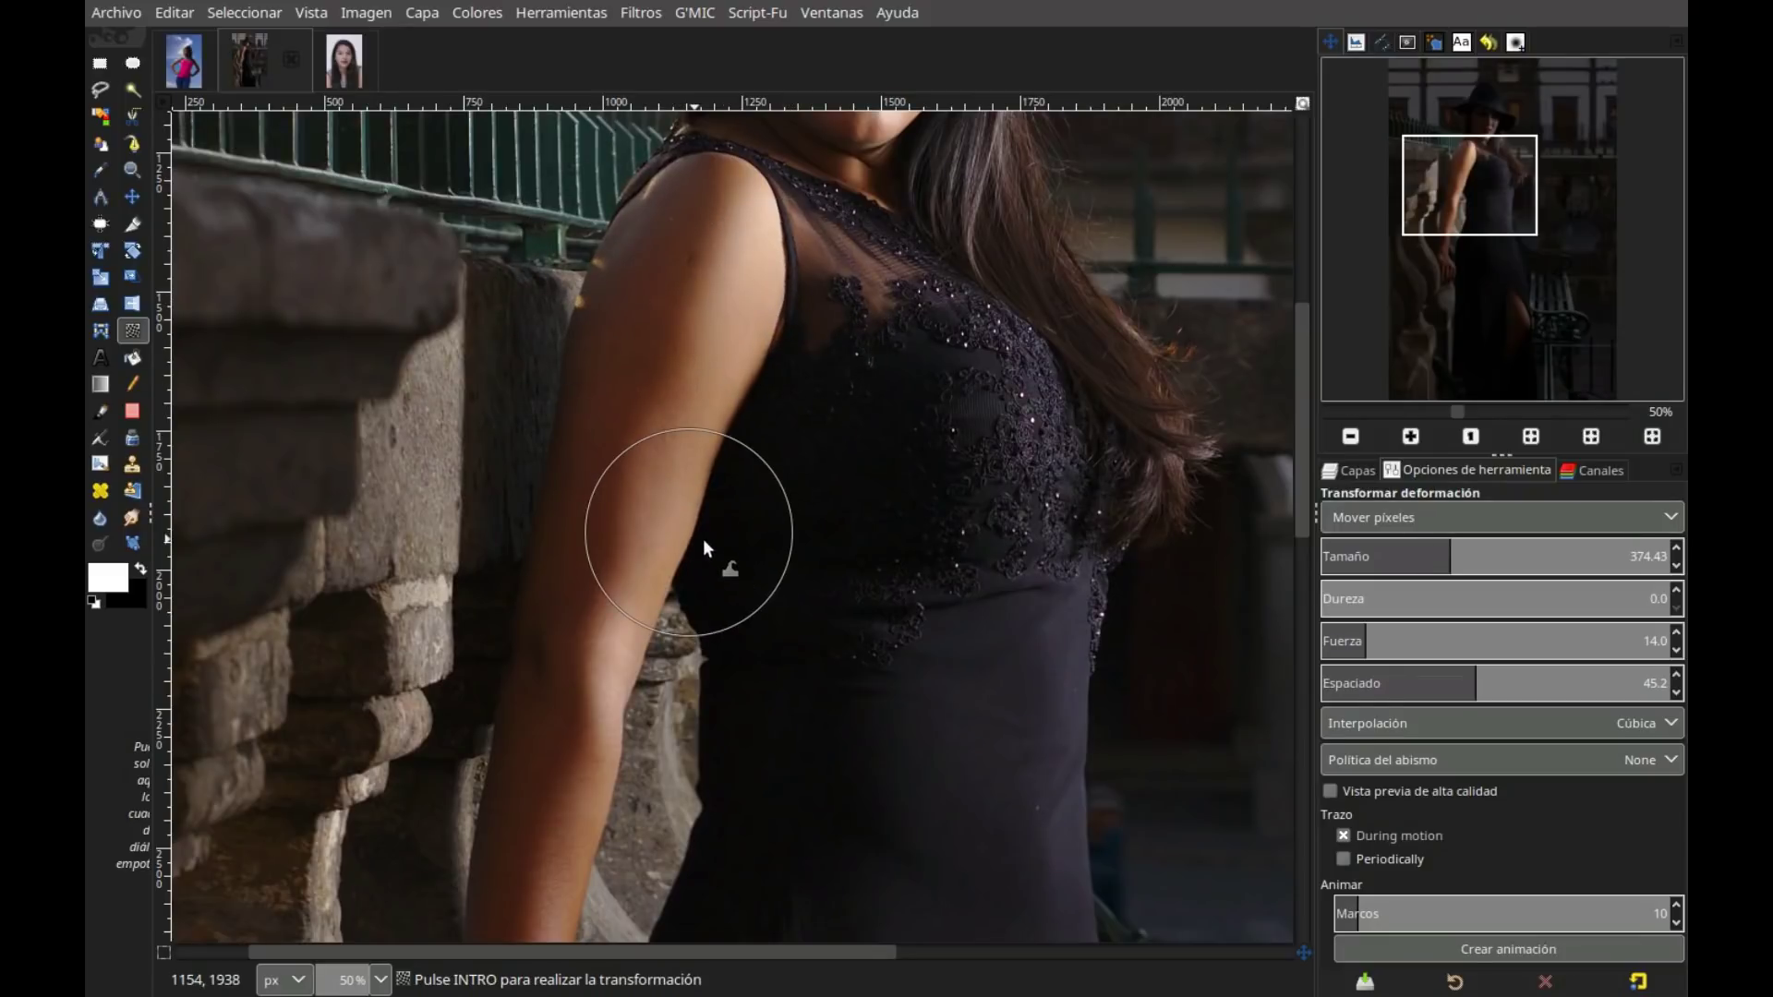
pyautogui.moveTo(705, 534); pyautogui.dragTo(914, 467)
pyautogui.press('[')
pyautogui.press('[')
pyautogui.press('[')
pyautogui.press('+')
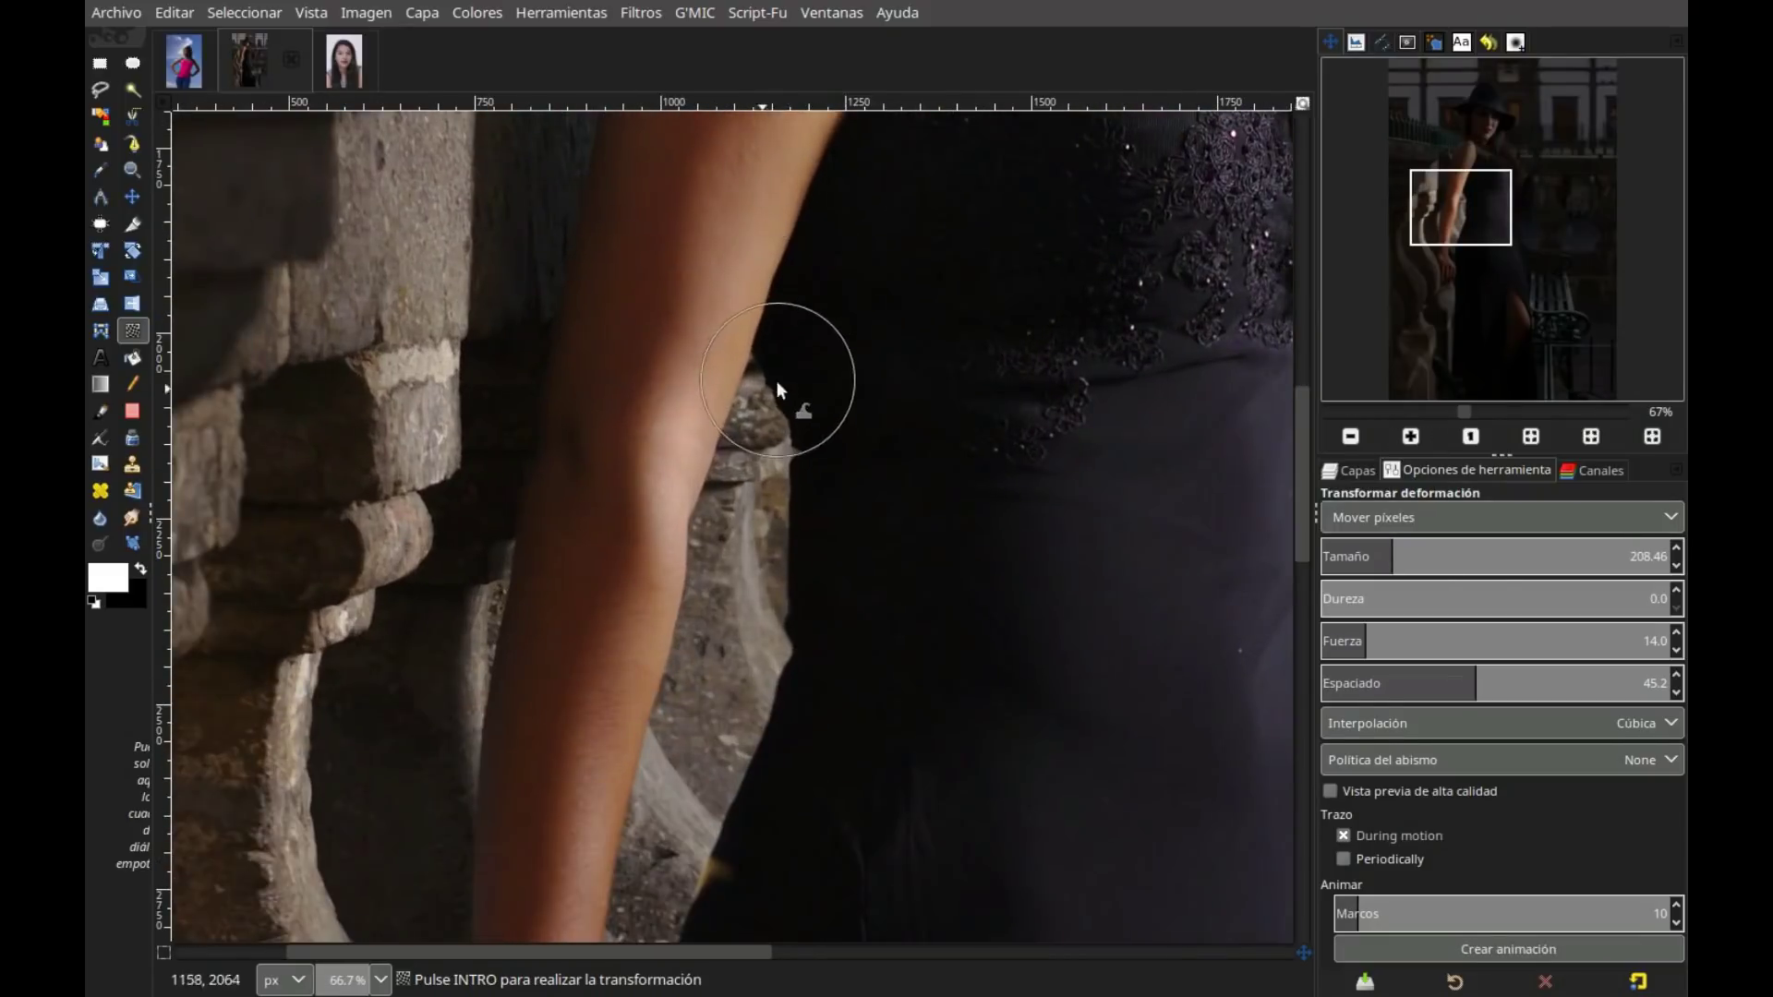
# Switch to shrink-area mode and sweep over the dress to narrow the waist
pyautogui.scroll(3, 779, 368)
pyautogui.press('-')
pyautogui.scroll(1, 1418, 469)
pyautogui.scroll(-1, 1419, 469)
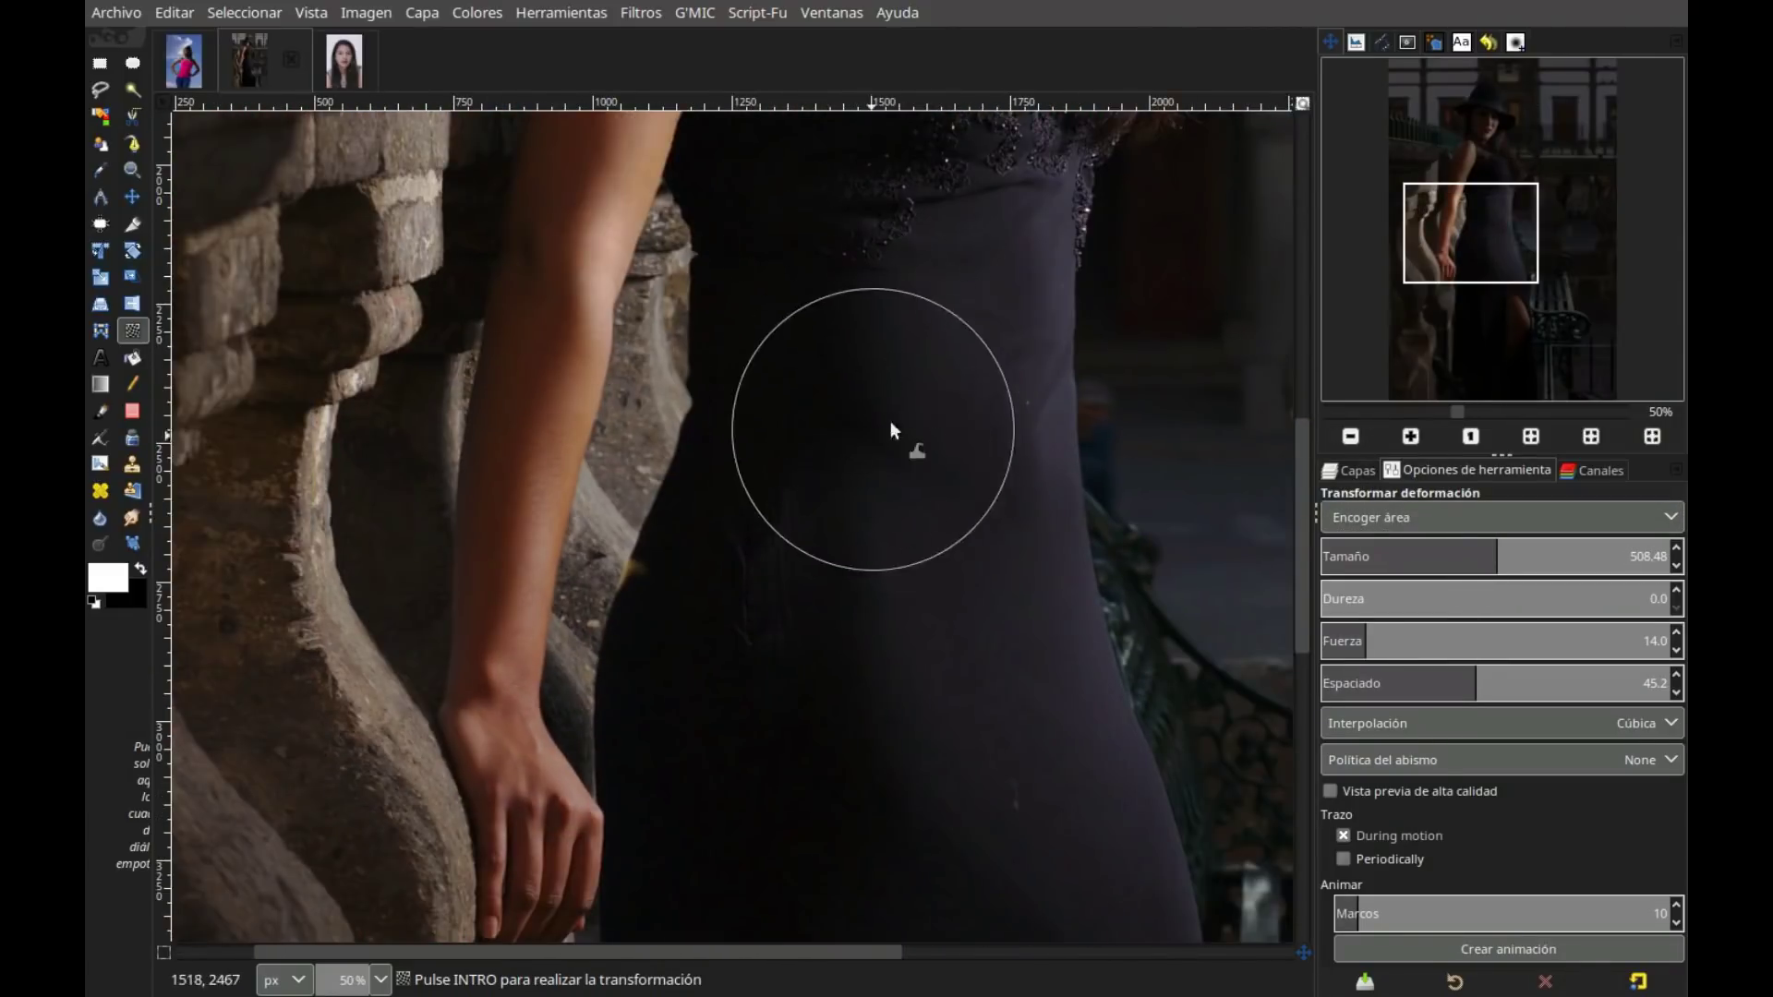
pyautogui.moveTo(804, 378)
pyautogui.mouseDown()
pyautogui.moveTo(874, 637)
pyautogui.moveTo(935, 297)
pyautogui.mouseUp()
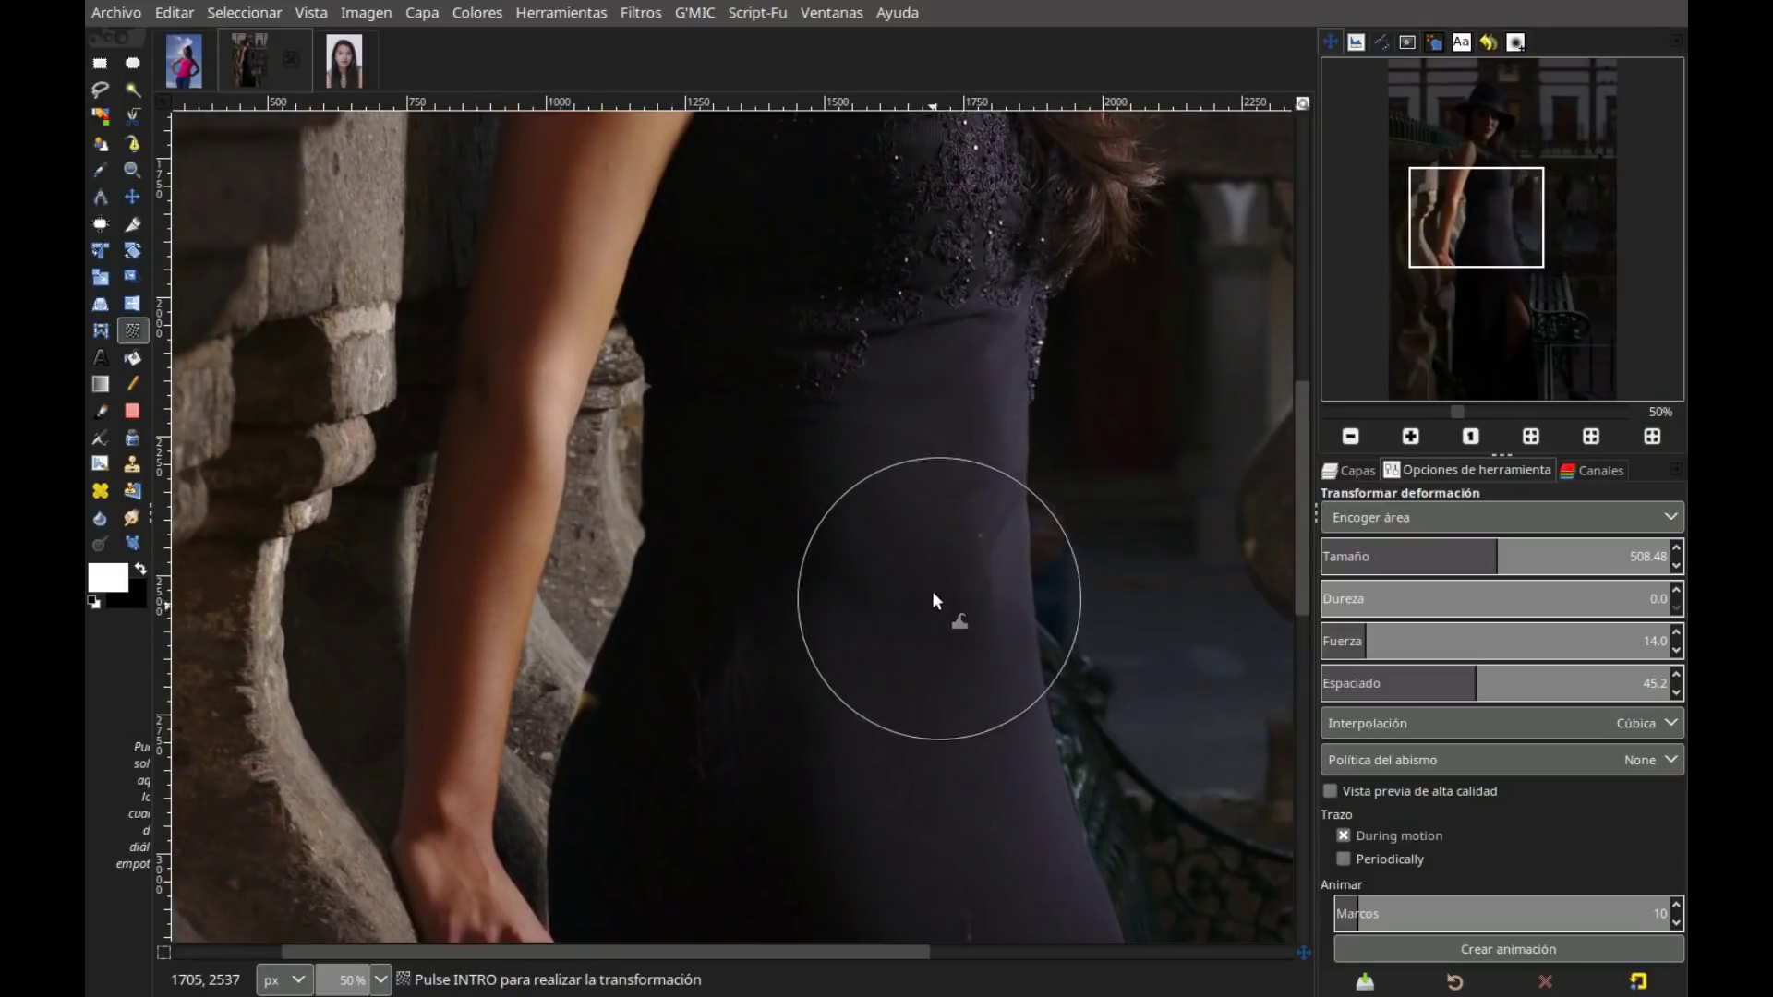
pyautogui.moveTo(890, 473); pyautogui.dragTo(994, 524)
pyautogui.click(1410, 436)
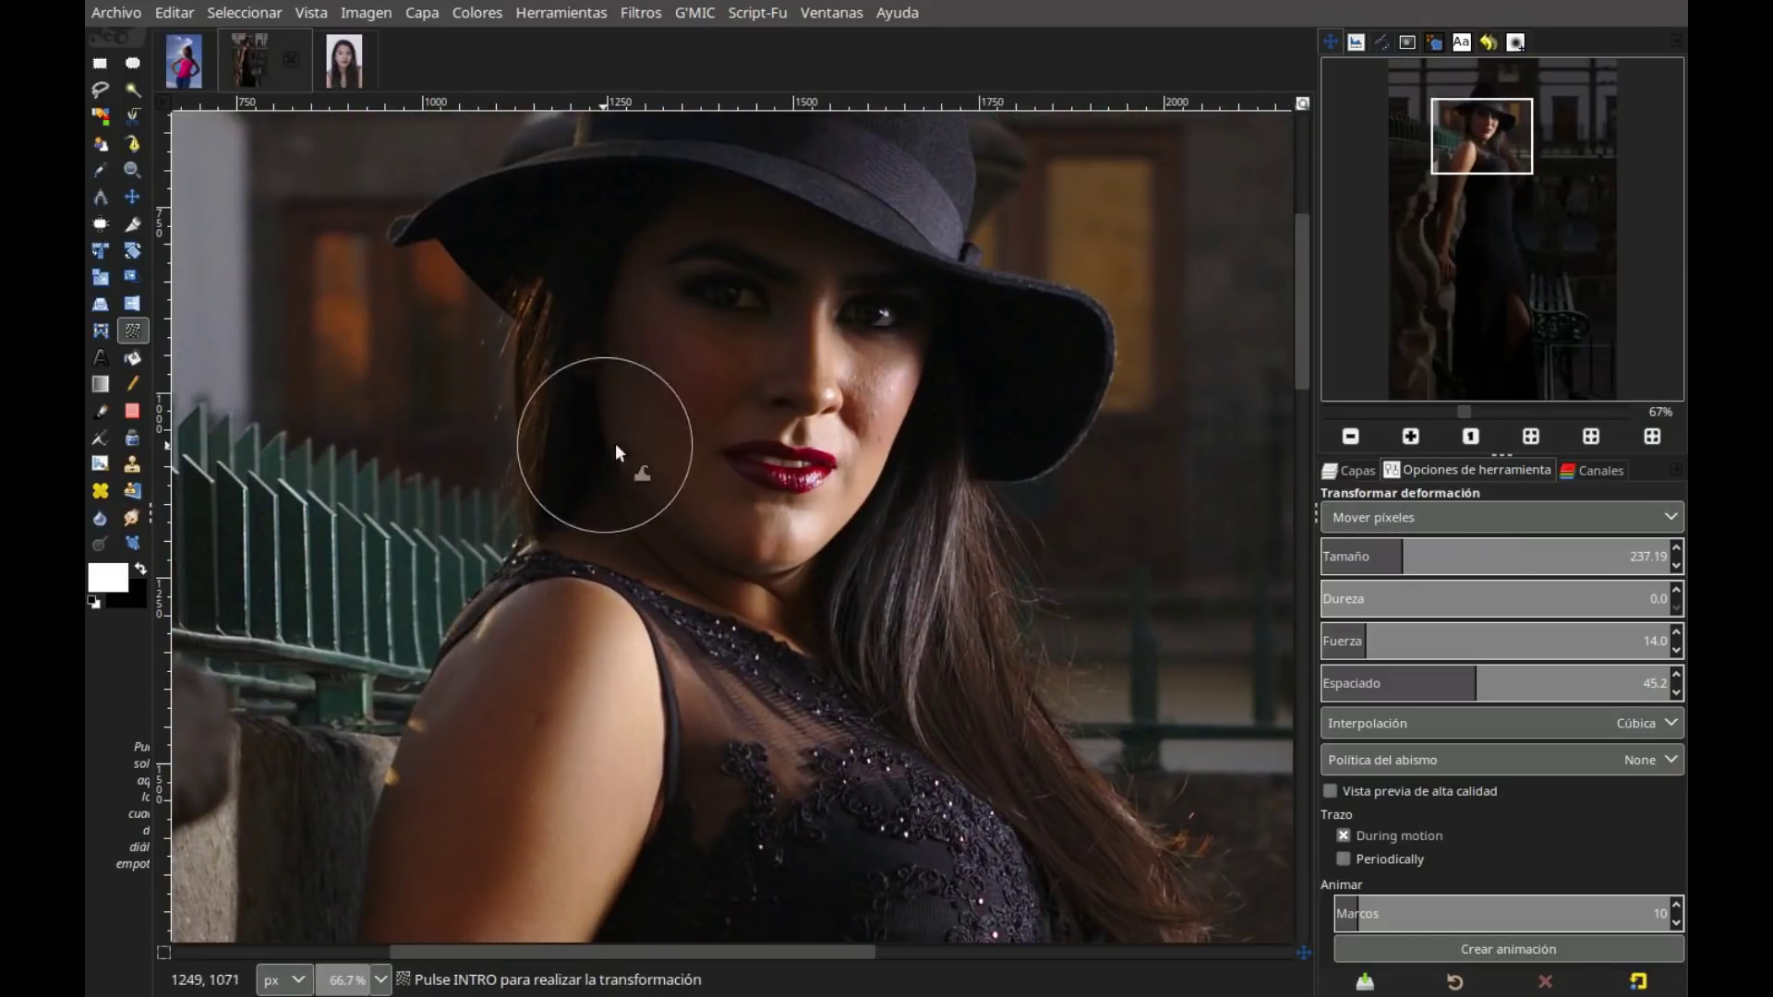
# Push in the cheek beside the hair, refine the mouth, then view the whole photo
pyautogui.moveTo(653, 508); pyautogui.dragTo(866, 547)
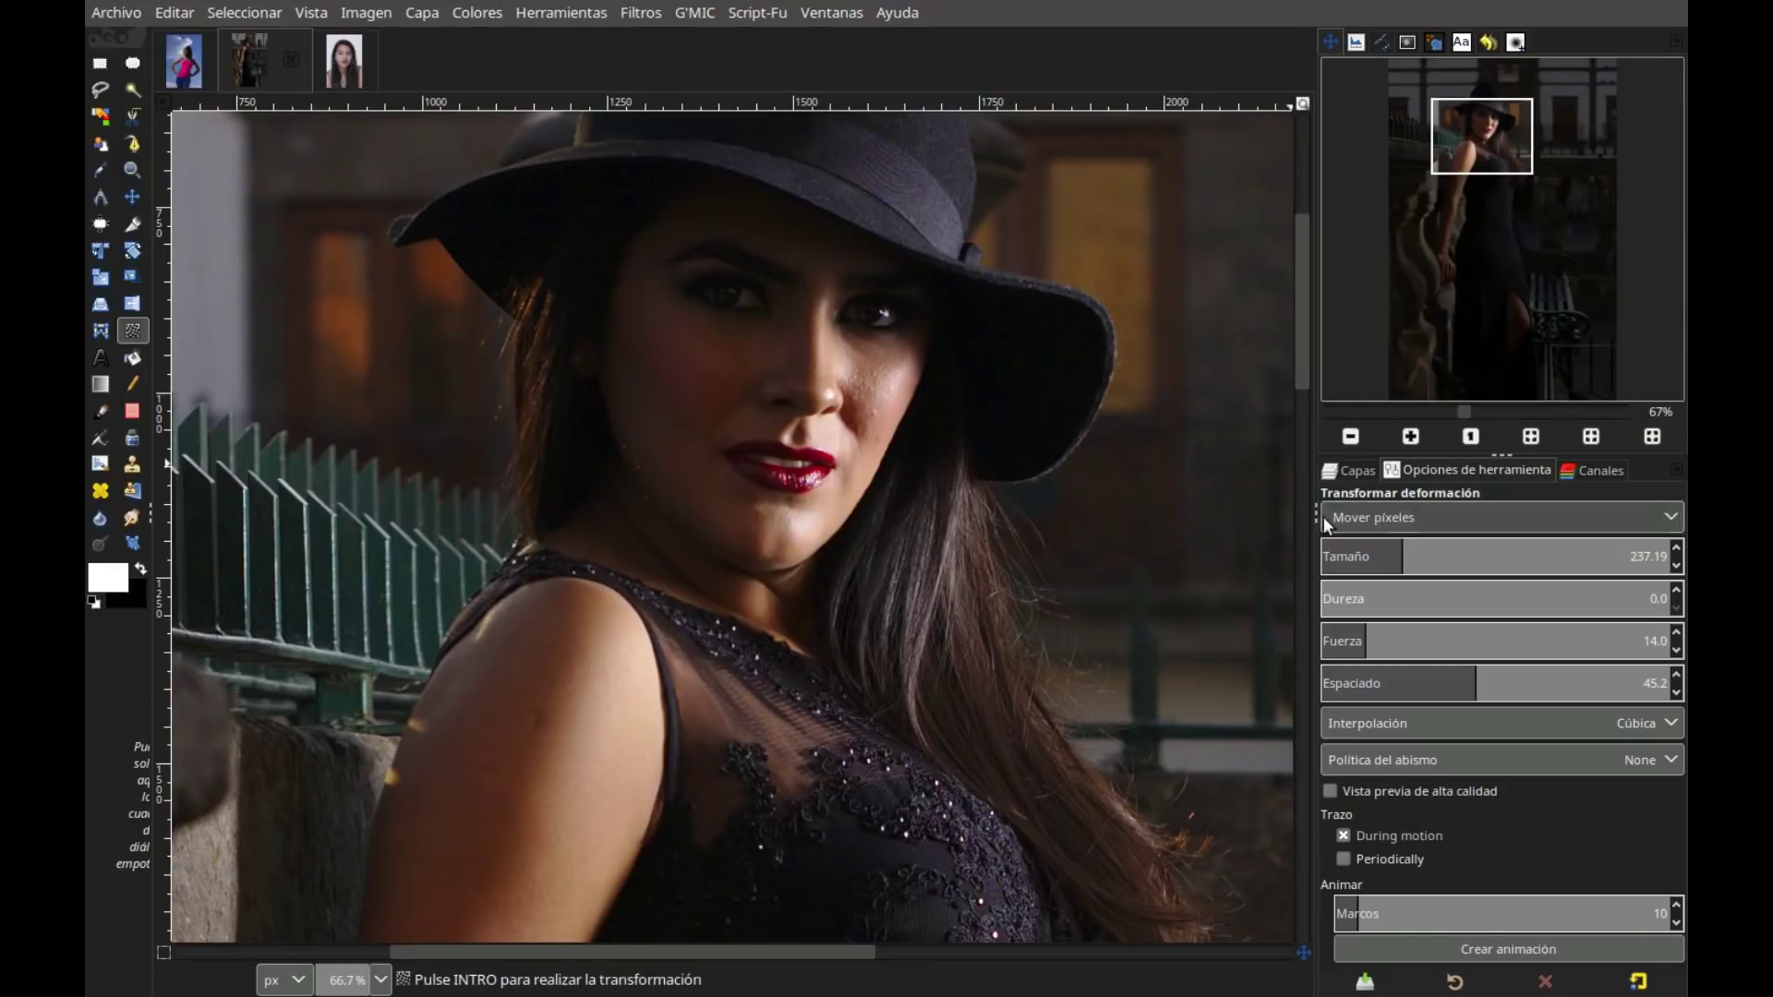
pyautogui.scroll(2, 739, 462)
pyautogui.press('[')
pyautogui.press('[')
pyautogui.press('[')
pyautogui.press('[')
pyautogui.press('[')
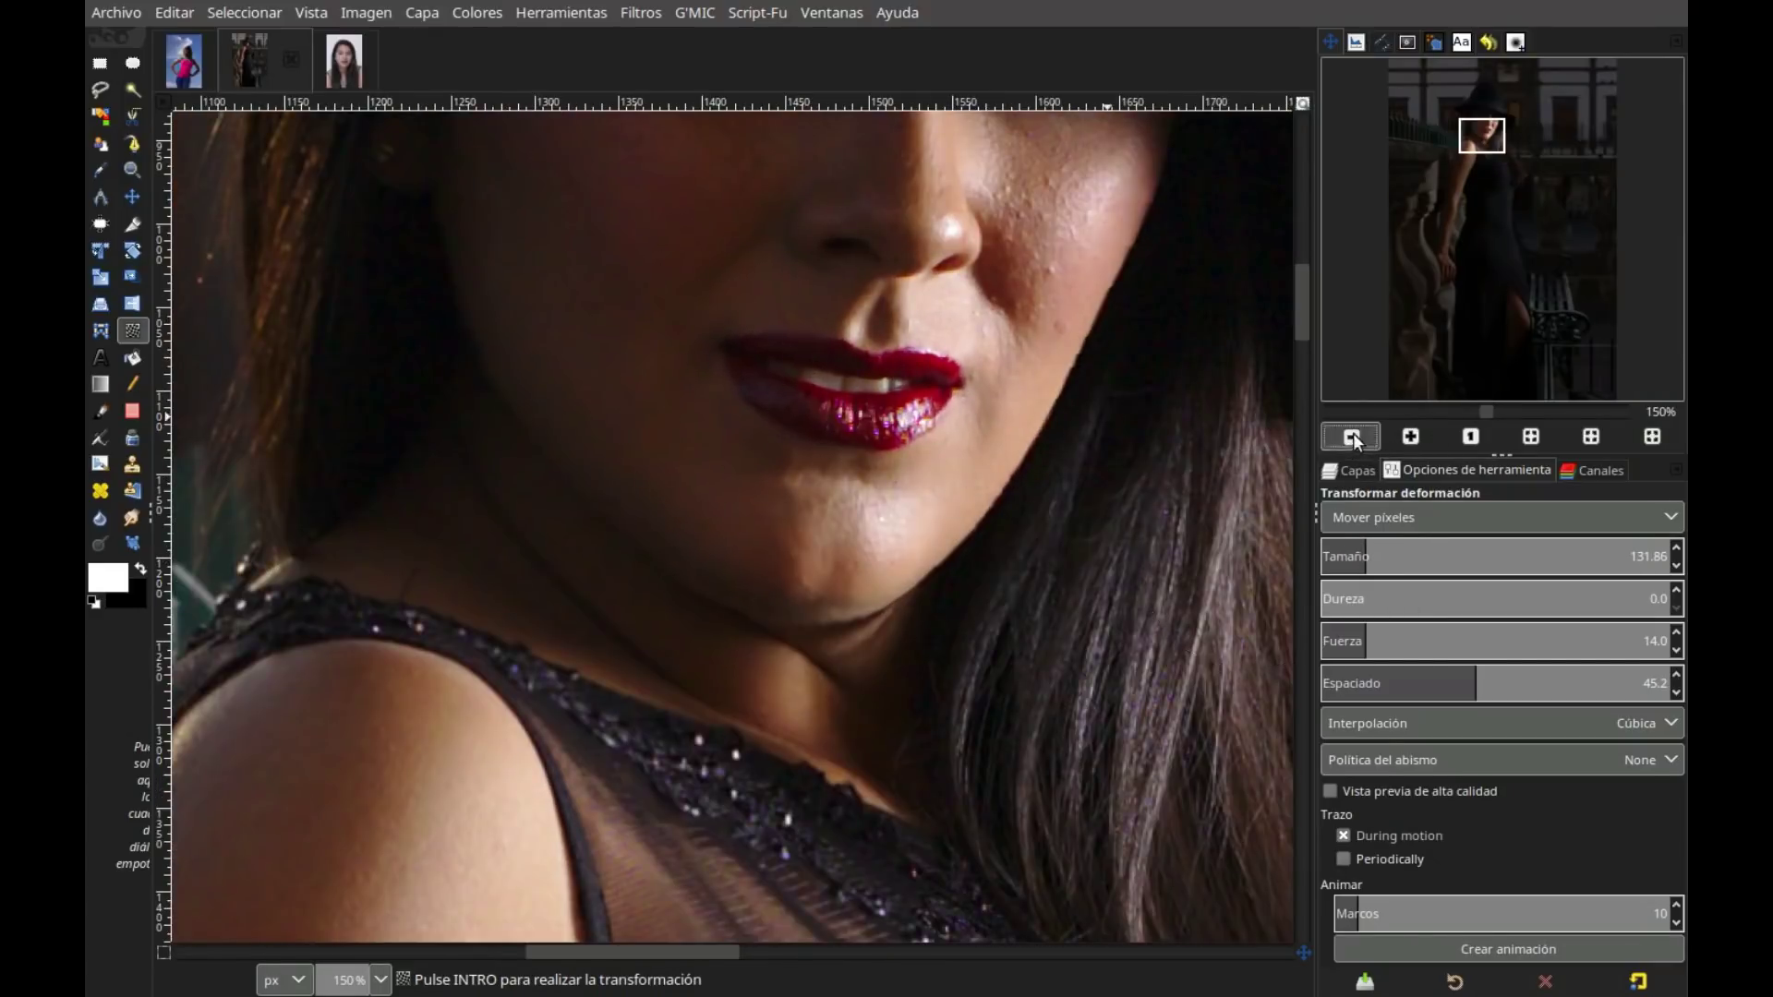
pyautogui.click(1471, 436)
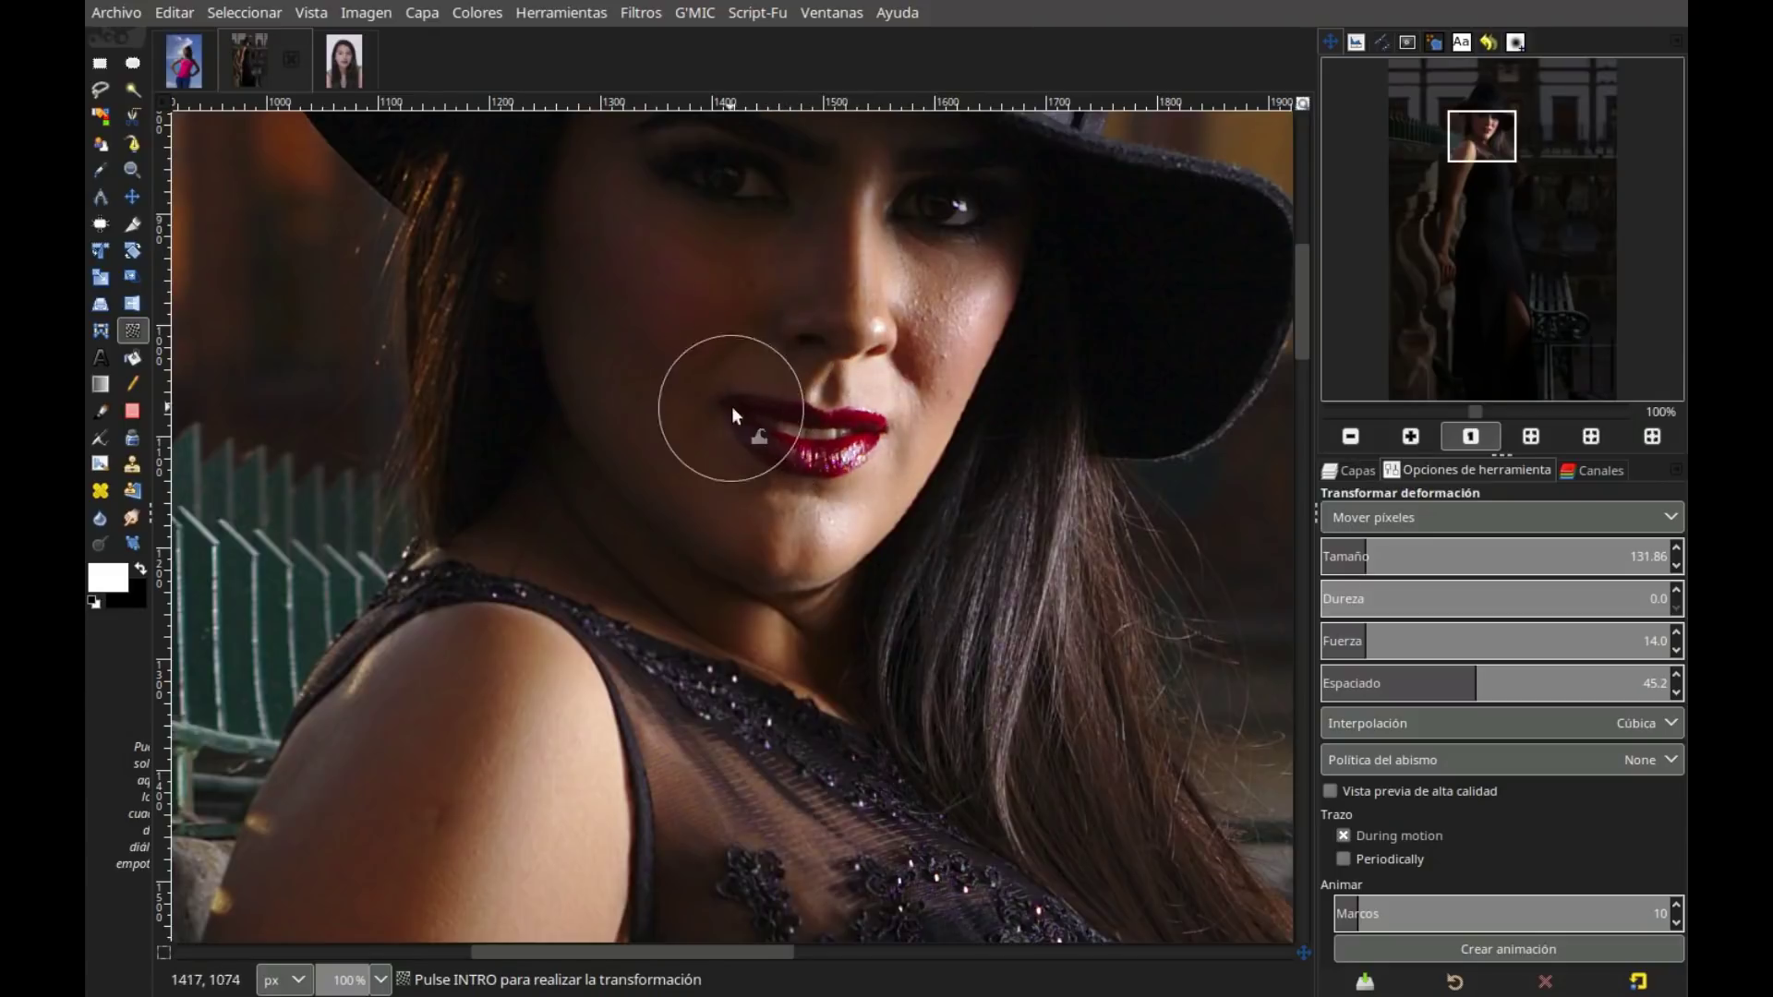
pyautogui.click(1350, 436)
pyautogui.click(1350, 436)
pyautogui.click(1350, 436)
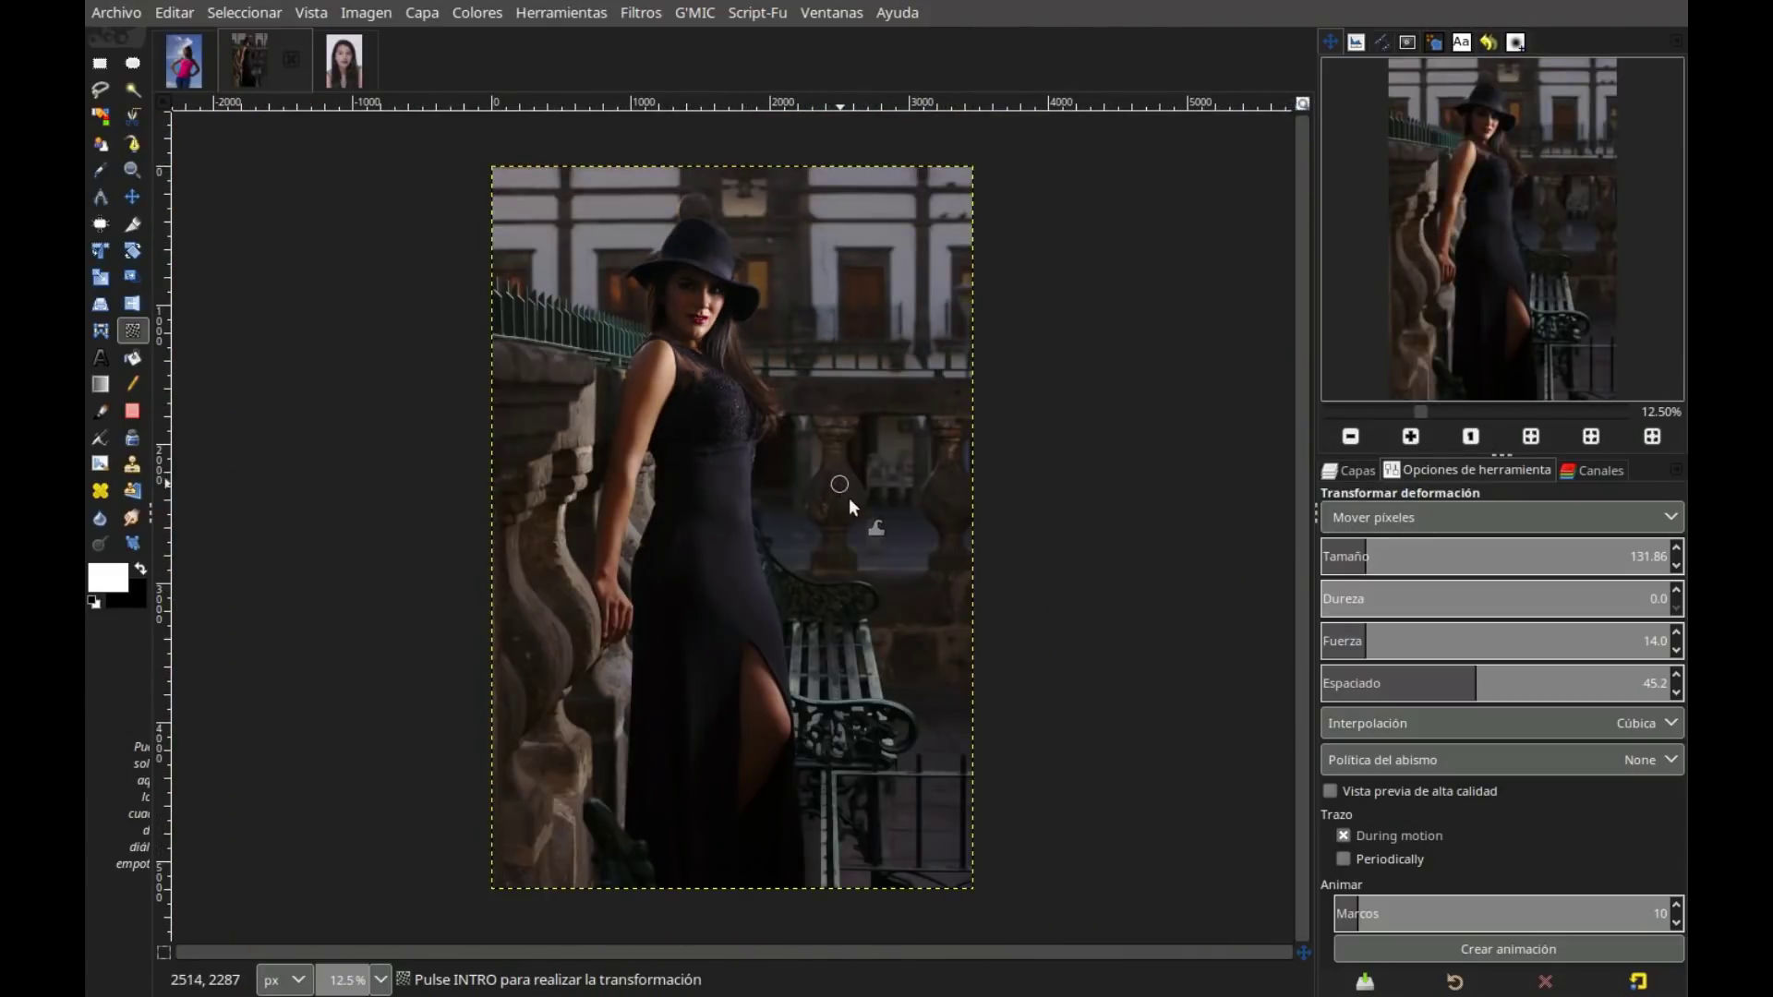
# Commit the warp on the black-dress portrait and switch to the girl's photo
pyautogui.press('Return')
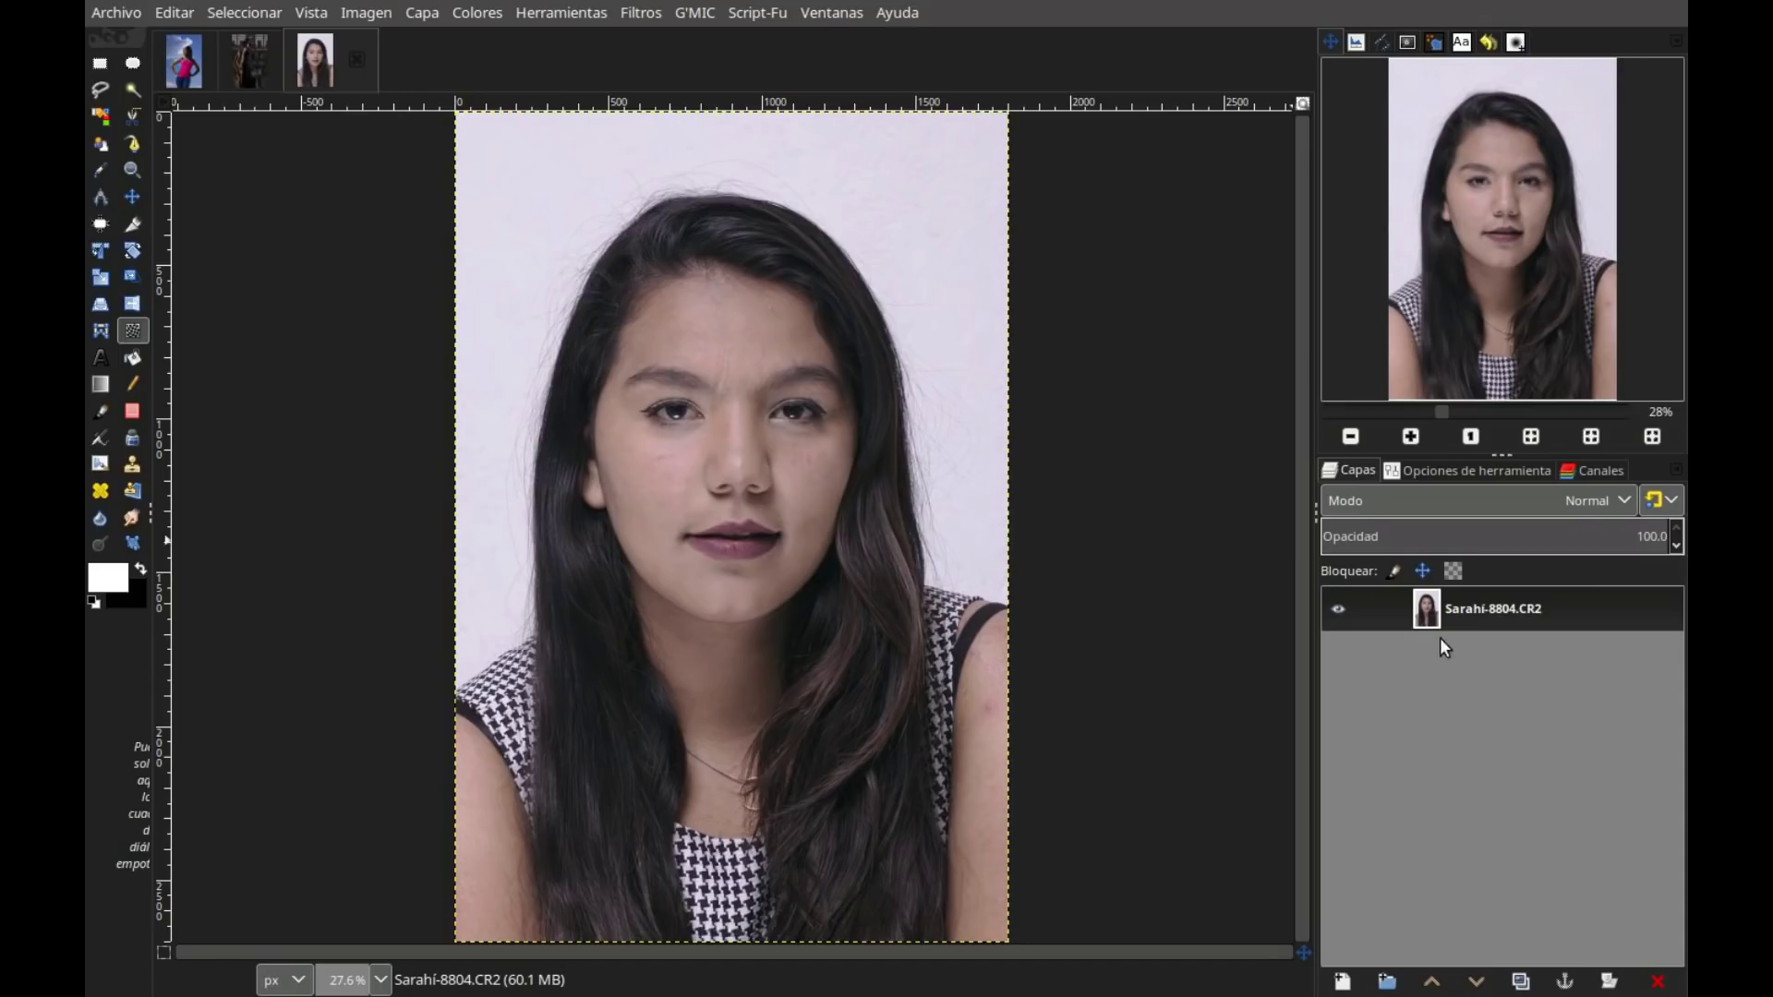
pyautogui.click(1525, 436)
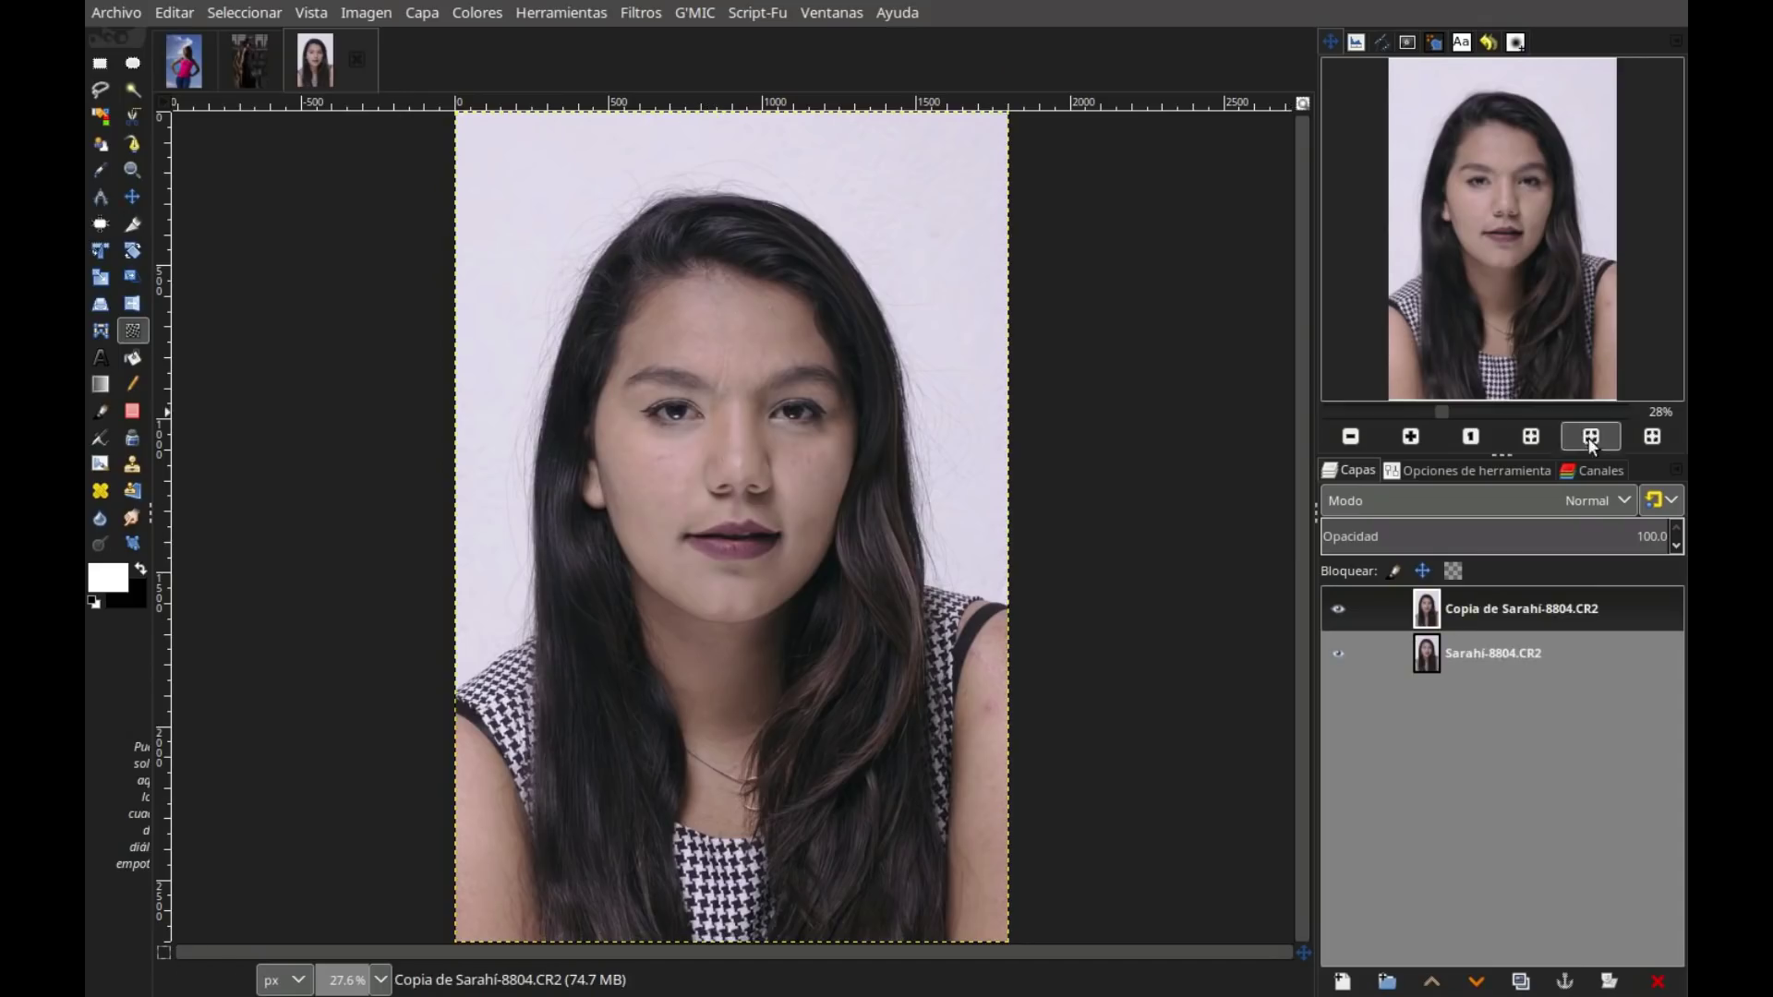
# Use a smaller warp brush to reshape the skin between the eyes and nose
pyautogui.press('[')
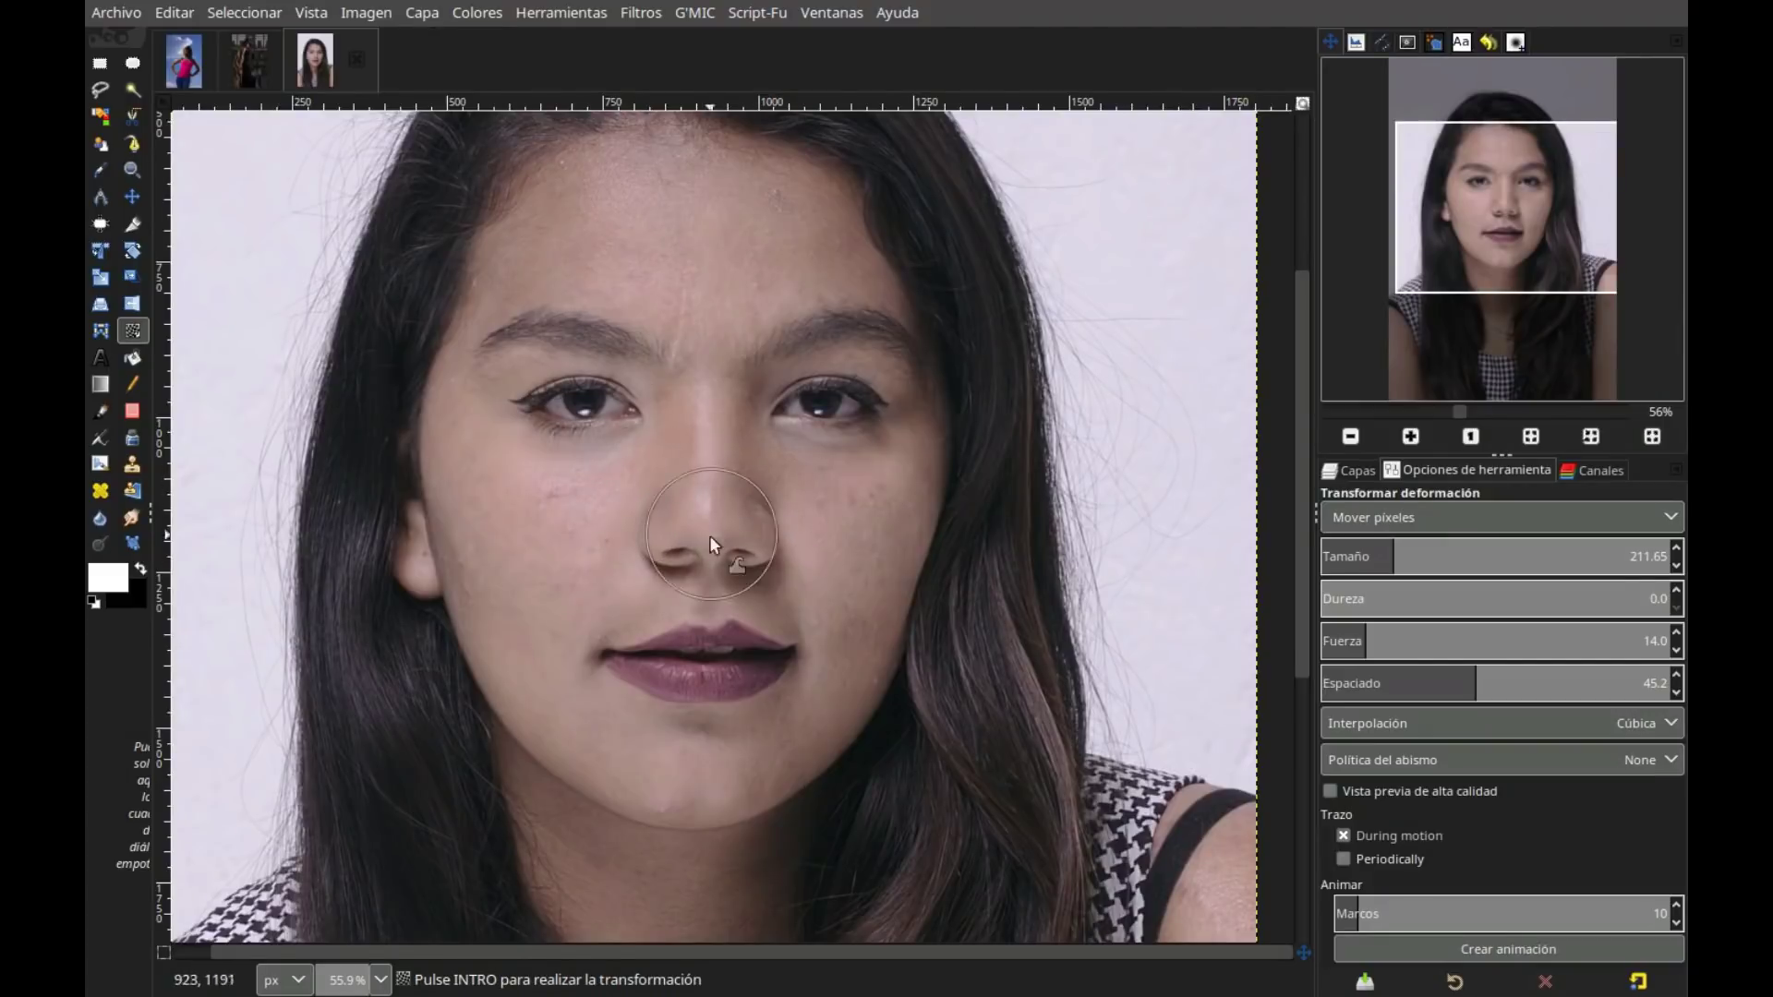
pyautogui.press(']')
pyautogui.press(']')
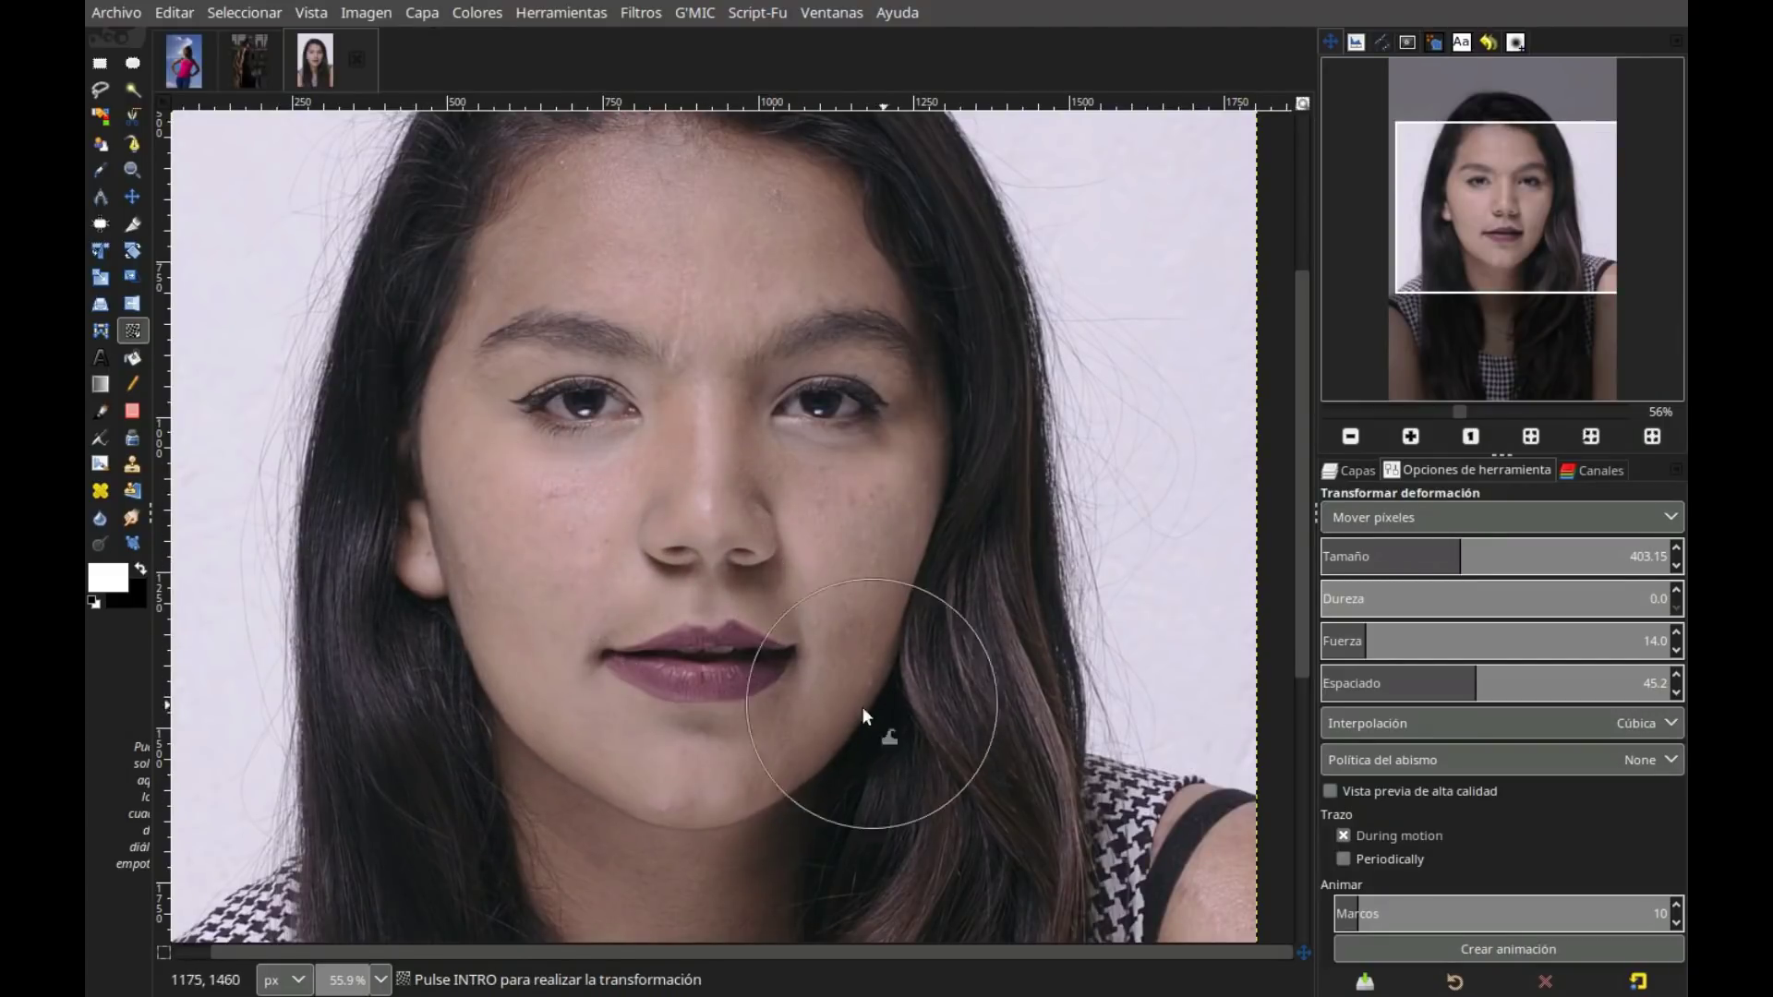
pyautogui.click(1398, 555)
pyautogui.moveTo(697, 409); pyautogui.dragTo(712, 538)
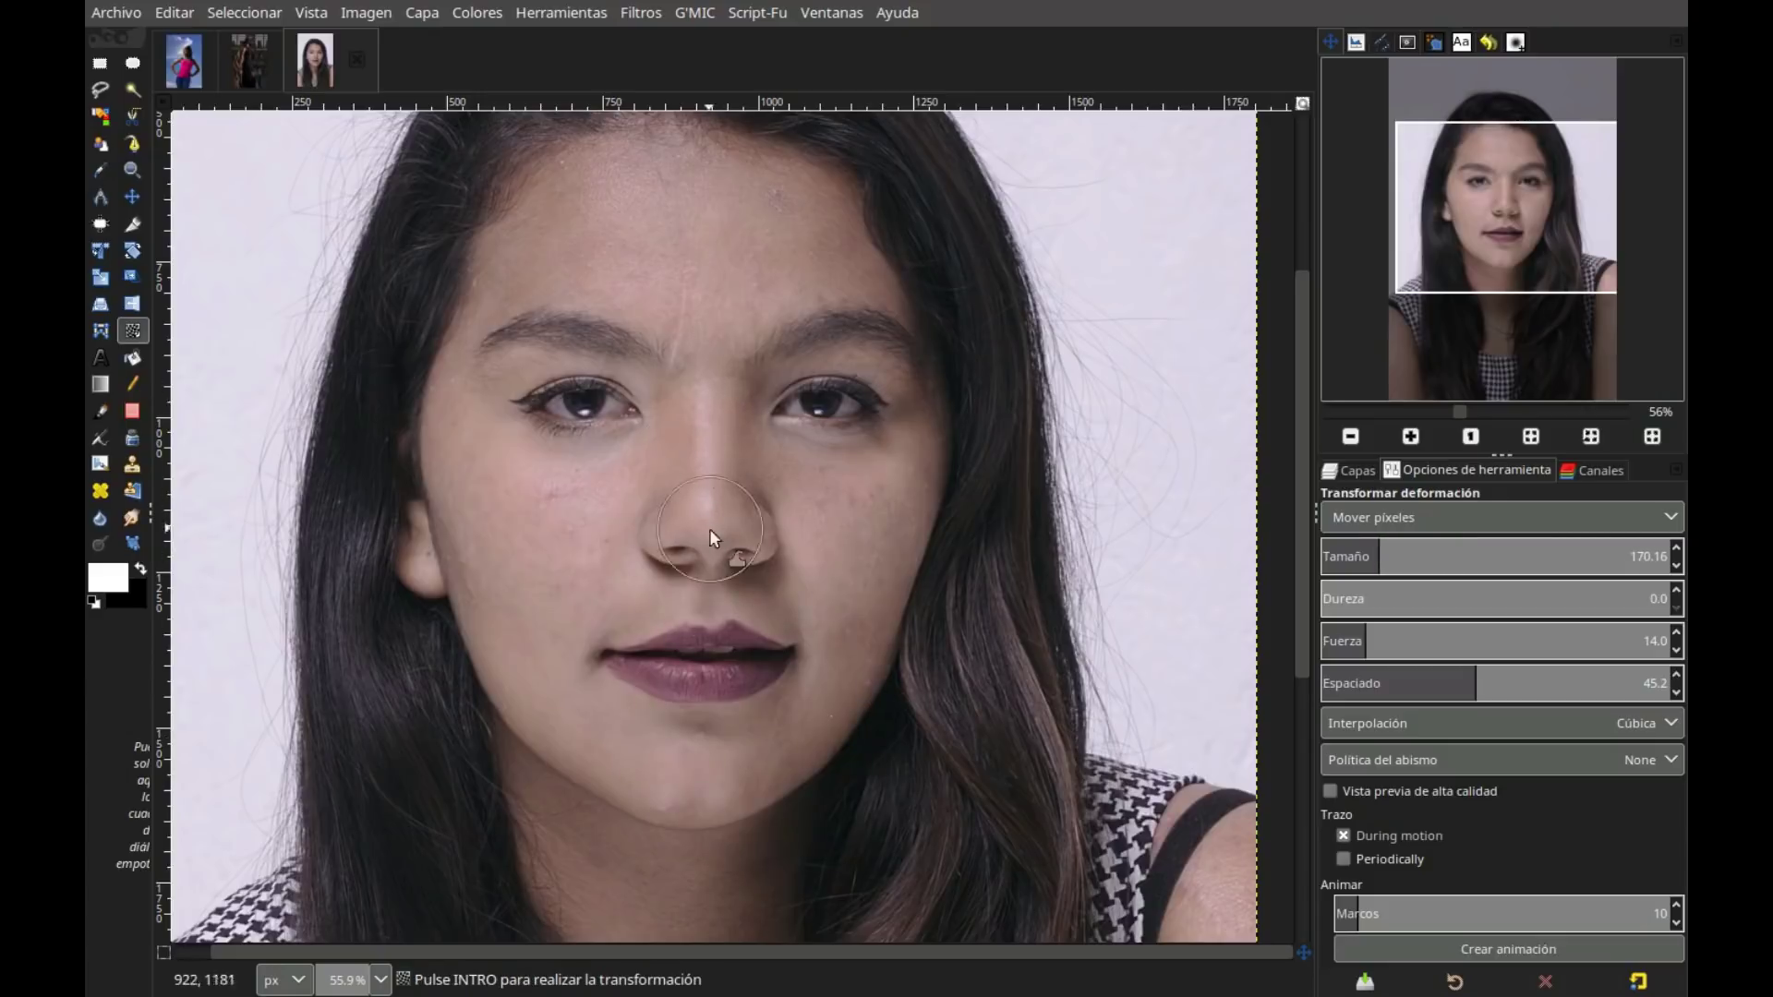